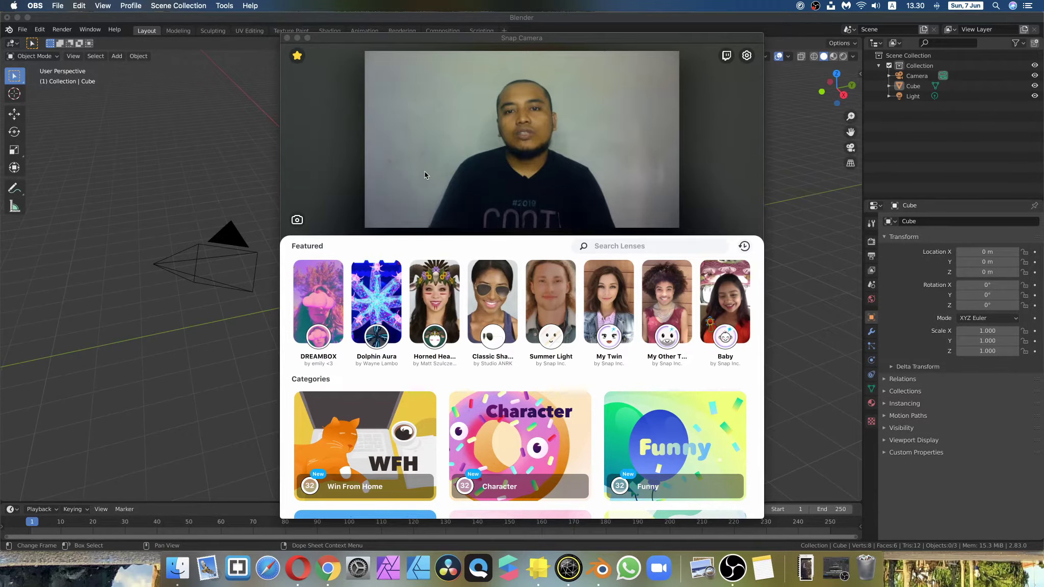
Show the Lens Studio and Snap Camera windows in turn, and switch to Blender.
mouse_move(508, 39)
left_mouse_down()
mouse_move(464, 41)
mouse_move(536, 44)
mouse_move(523, 38)
left_mouse_up()
left_click(538, 574)
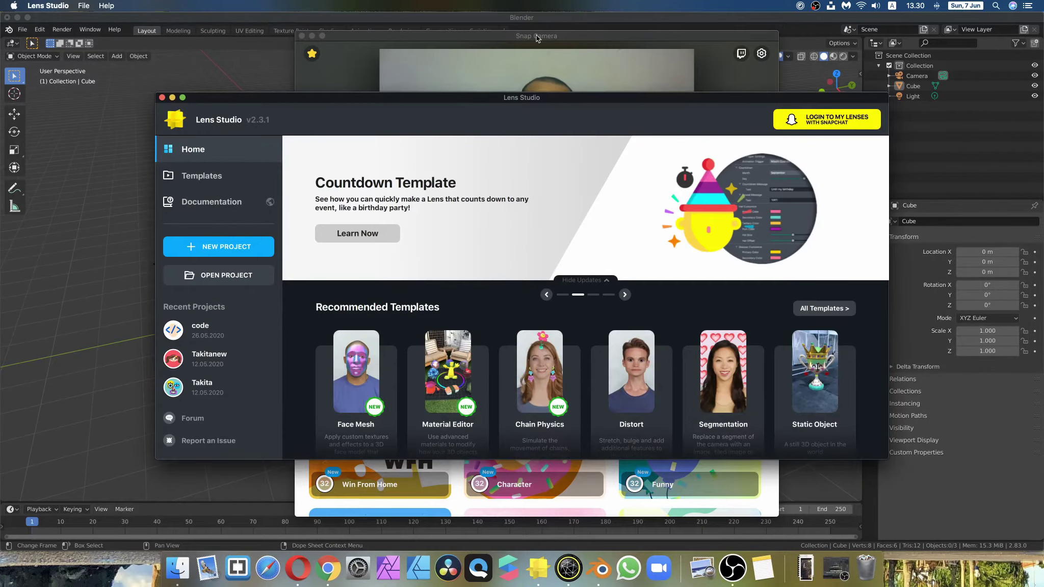
left_click(537, 34)
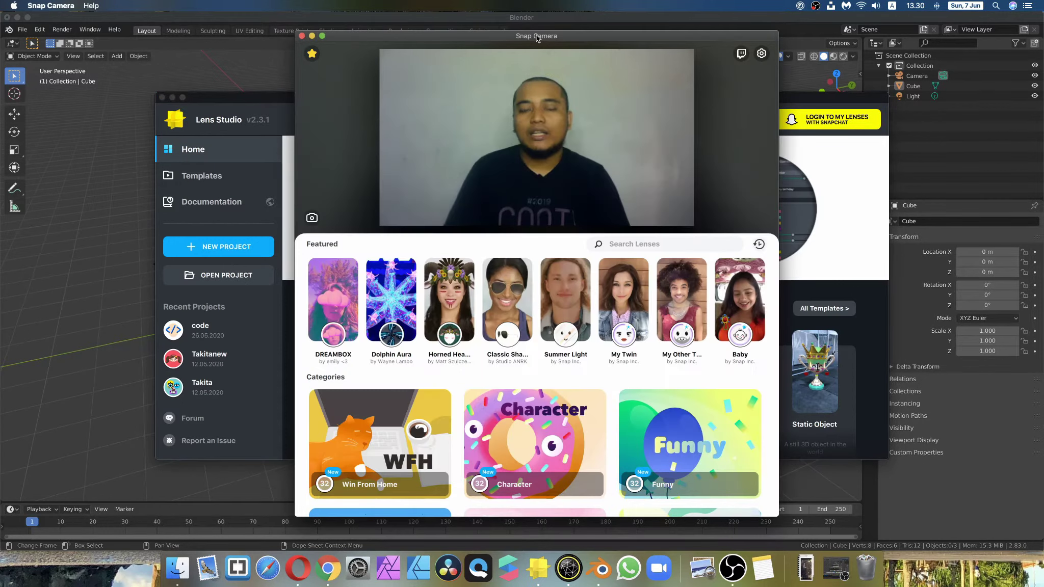
left_click(500, 22)
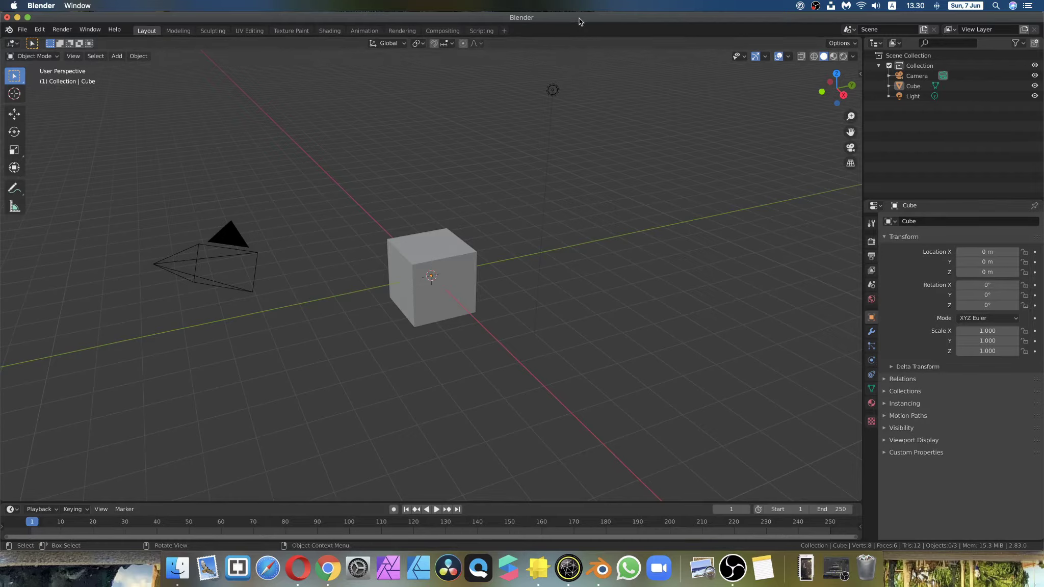
Delete the default cube from the scene.
left_click(446, 297)
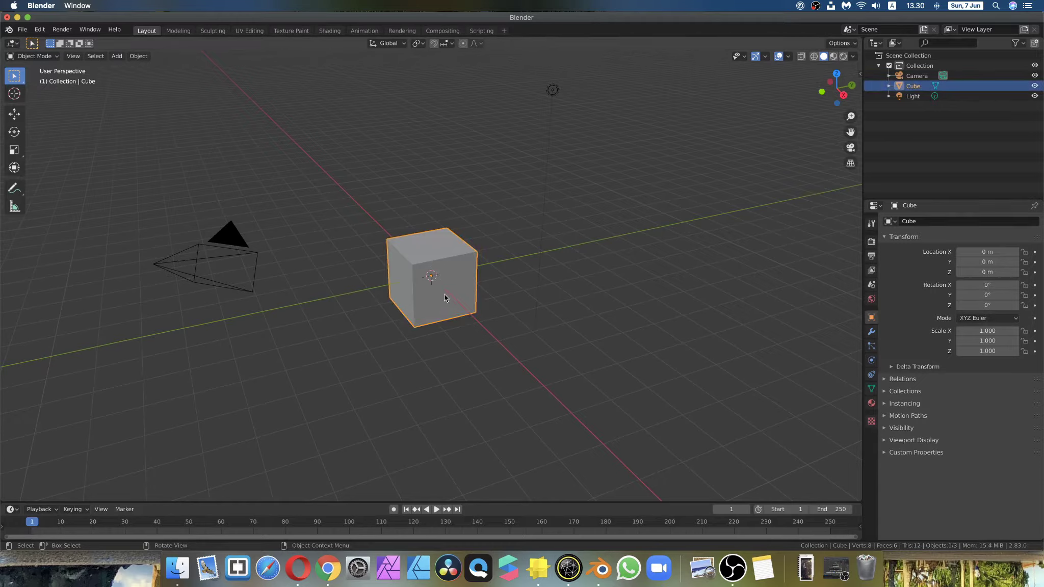
key("x")
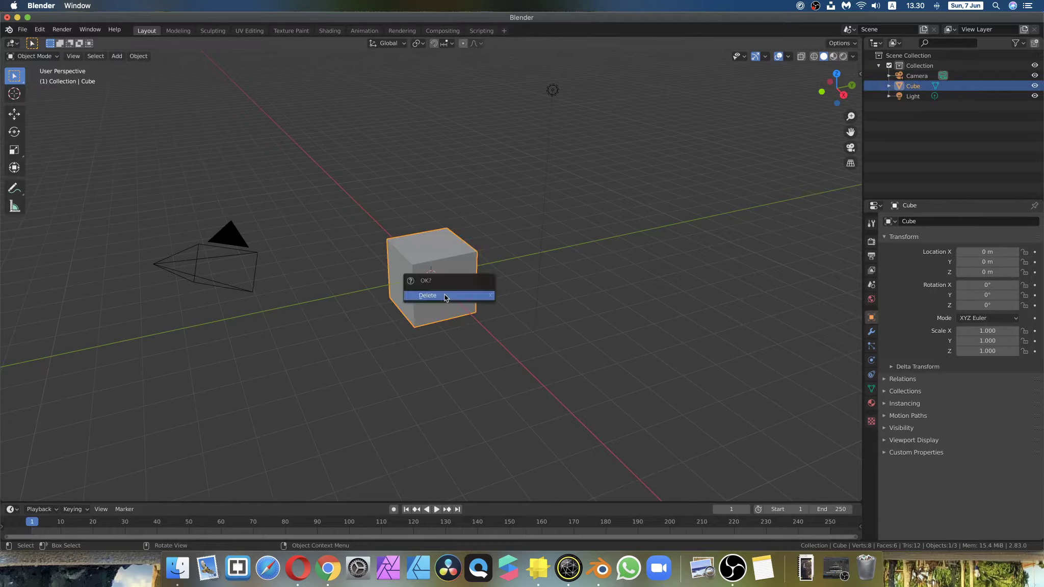
left_click(462, 296)
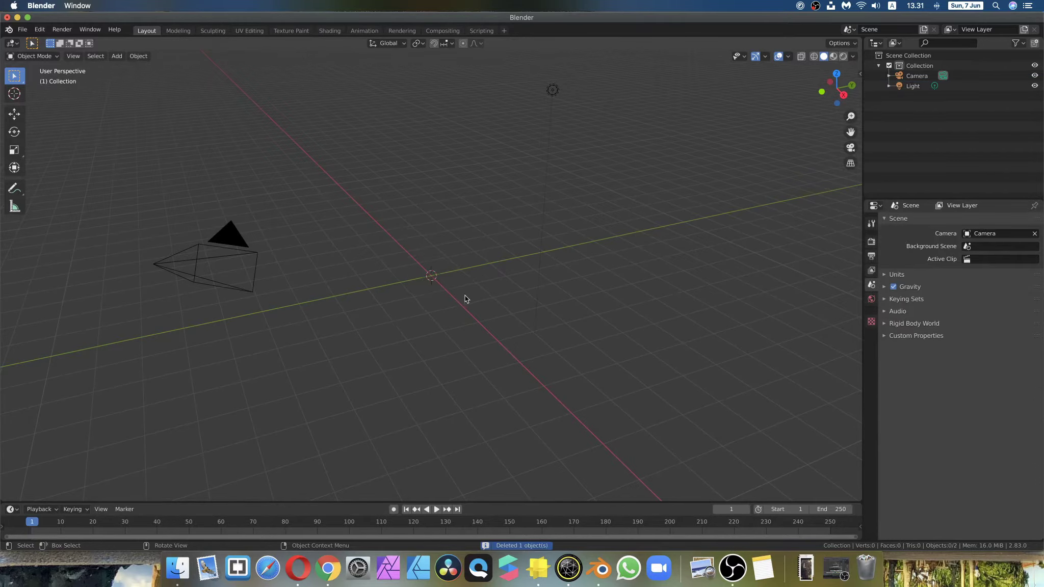
Add a cylinder mesh at the scene origin.
left_click(116, 57)
mouse_move(149, 72)
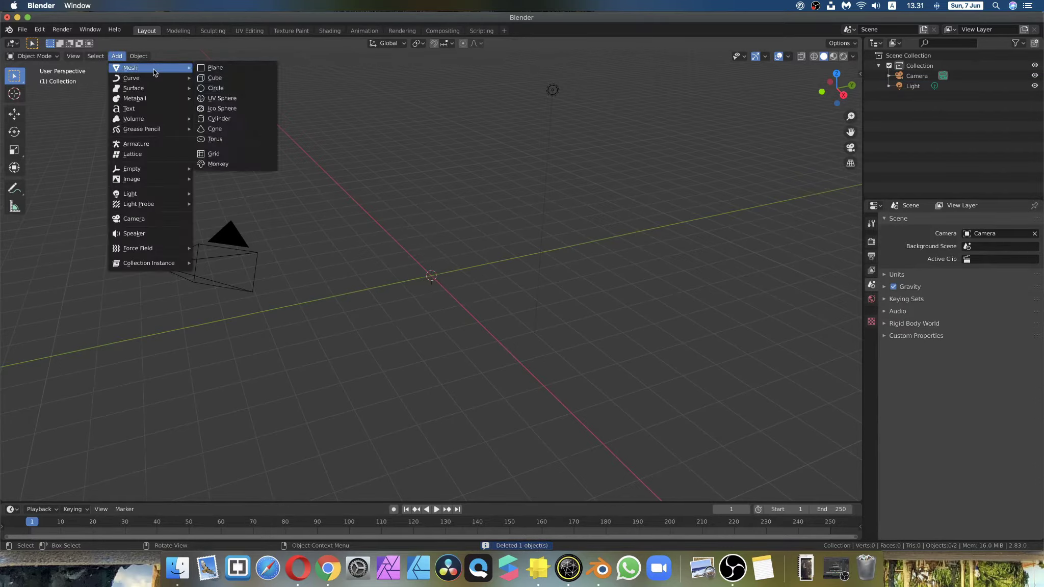
left_click(227, 124)
Narrow the cylinder along the X axis to a scale of about 0.64.
middle_click_drag(545, 289, 573, 319)
key("KP_1")
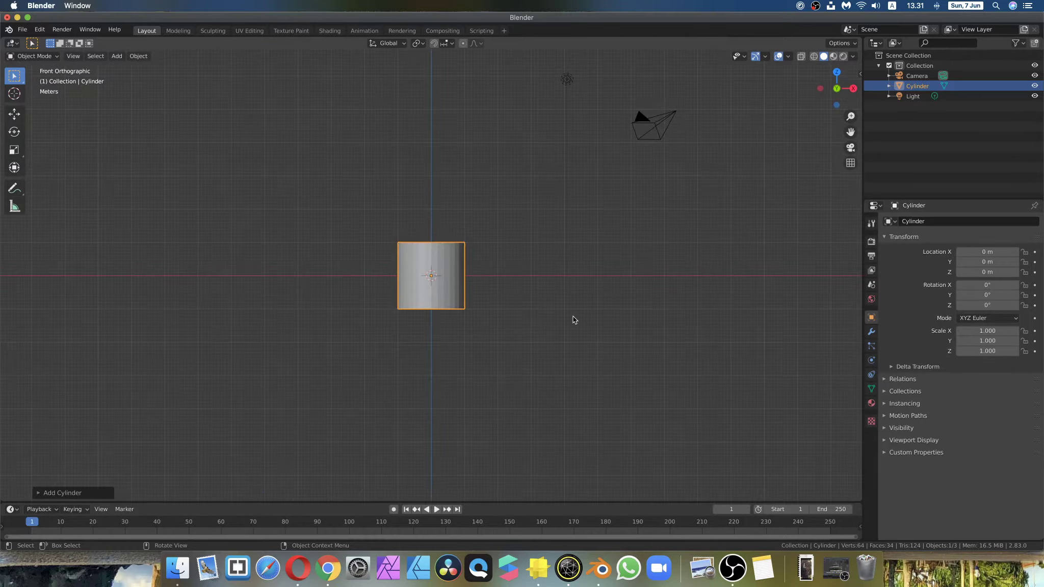
key("s")
key("x")
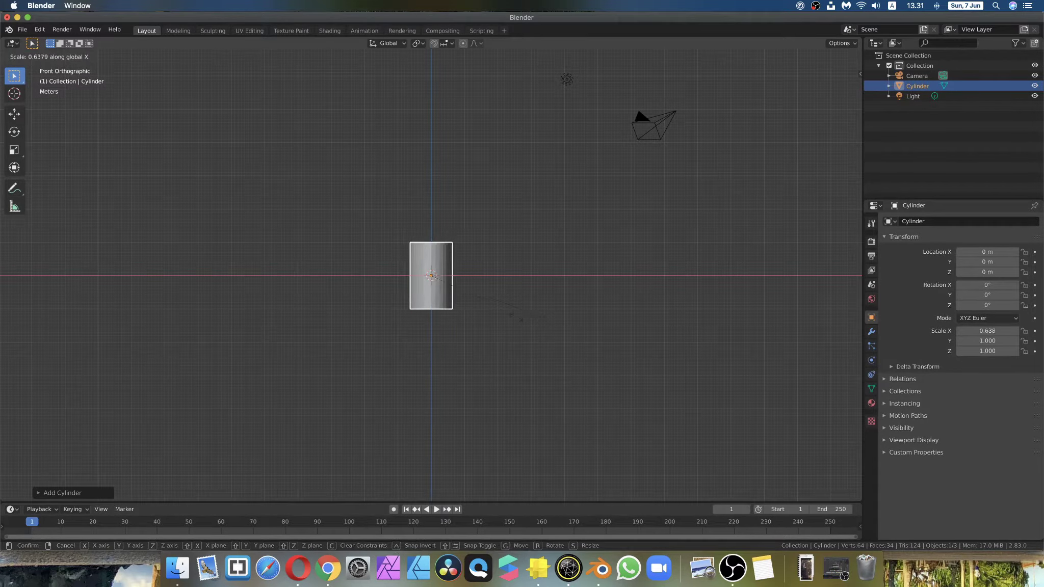
left_click(515, 316)
Widen the cylinder slightly along X by a factor of about 1.07, giving an X scale of about 0.68.
scroll(516, 317, "down", 10)
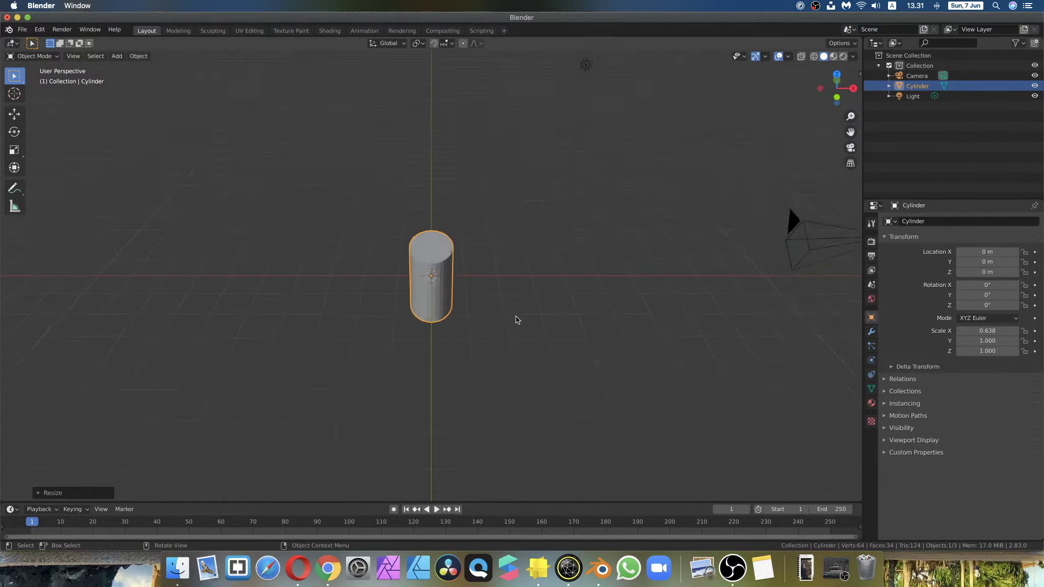
scroll(523, 319, "left", 10)
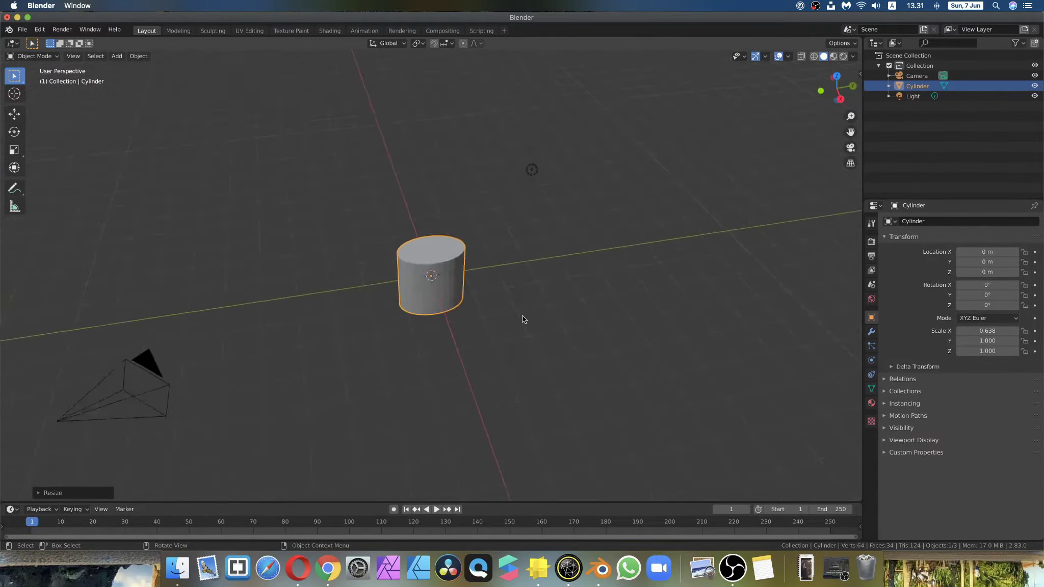
scroll(523, 320, "down", 10)
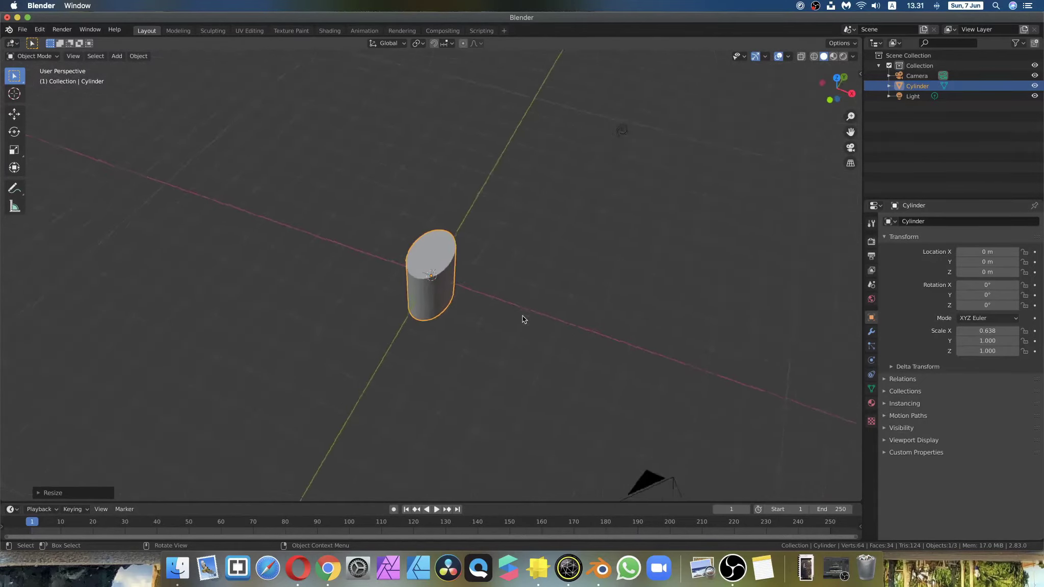
scroll(523, 320, "down", 2)
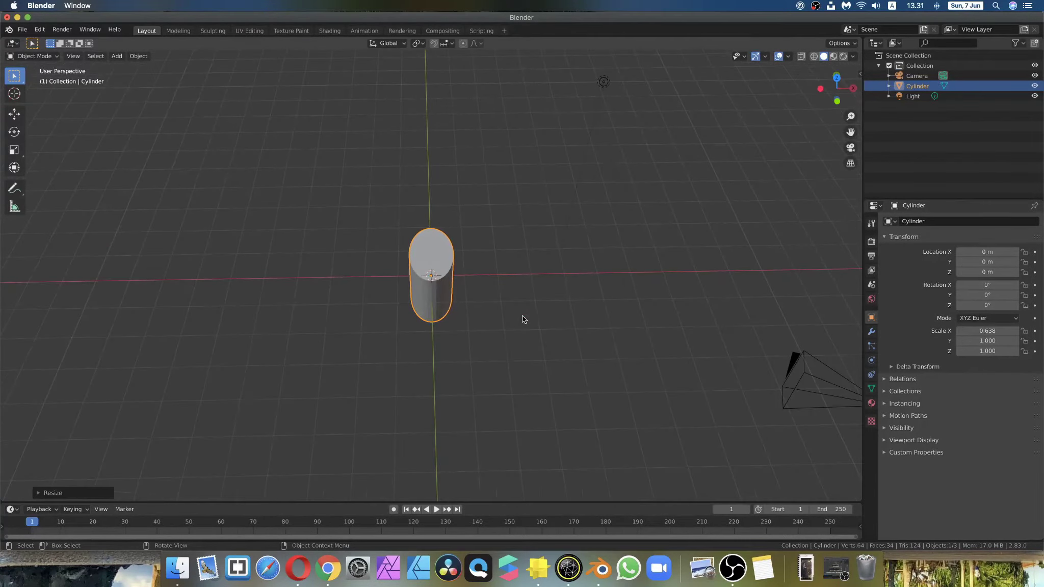
key("s")
key("x")
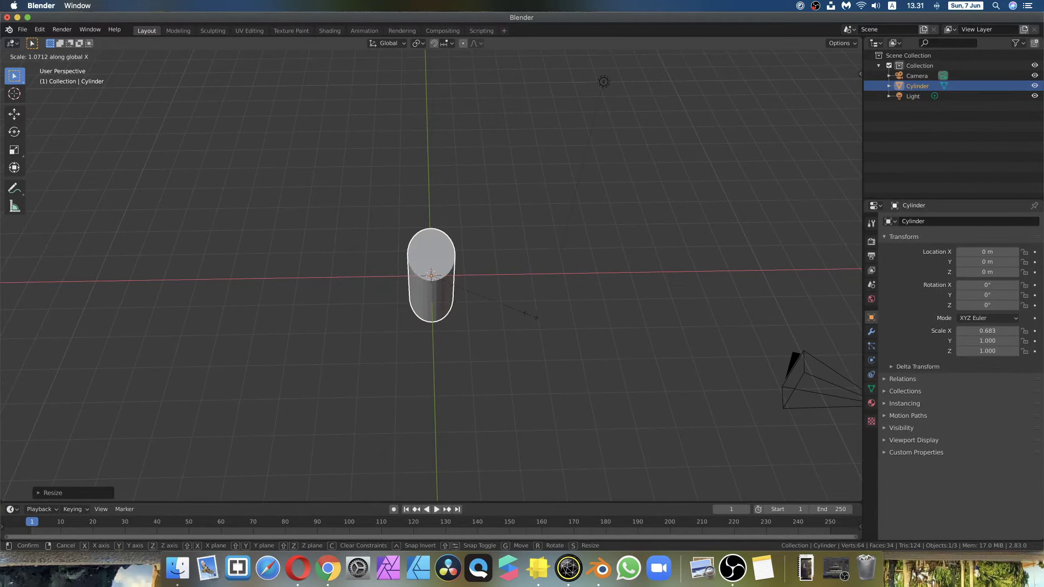
left_click(531, 316)
In wireframe shading and Edit Mode, scale the cylinder's top ring of vertices along X by about 0.64 to taper it.
key("z")
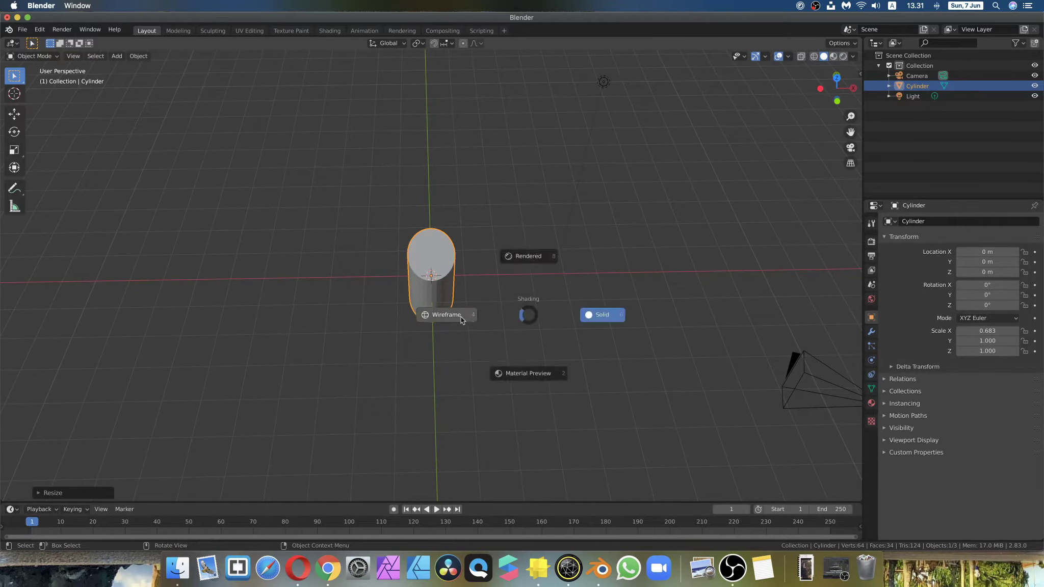
left_click(461, 315)
scroll(401, 250, "up", 5)
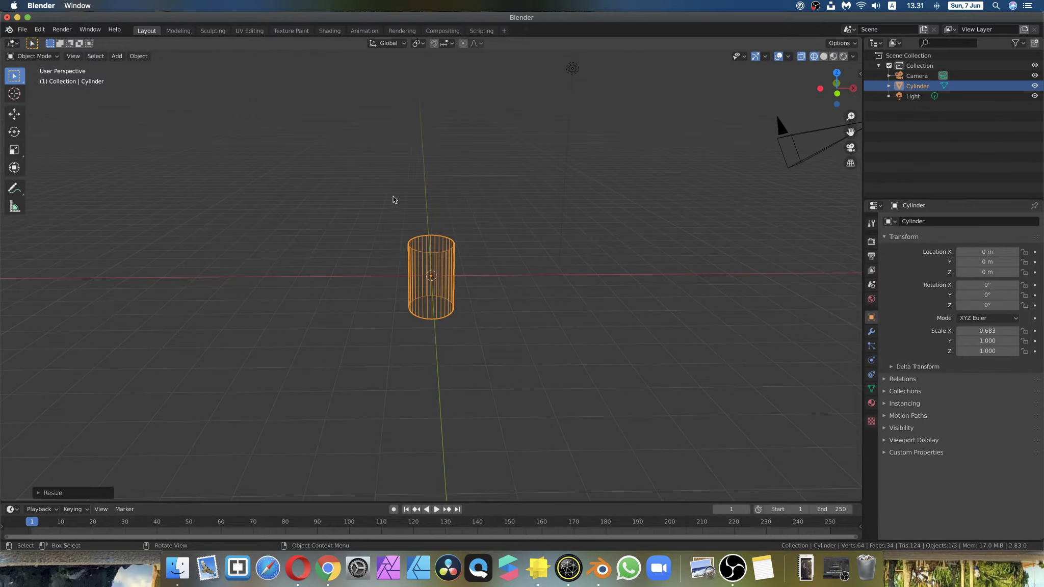
left_click_drag(385, 193, 488, 269)
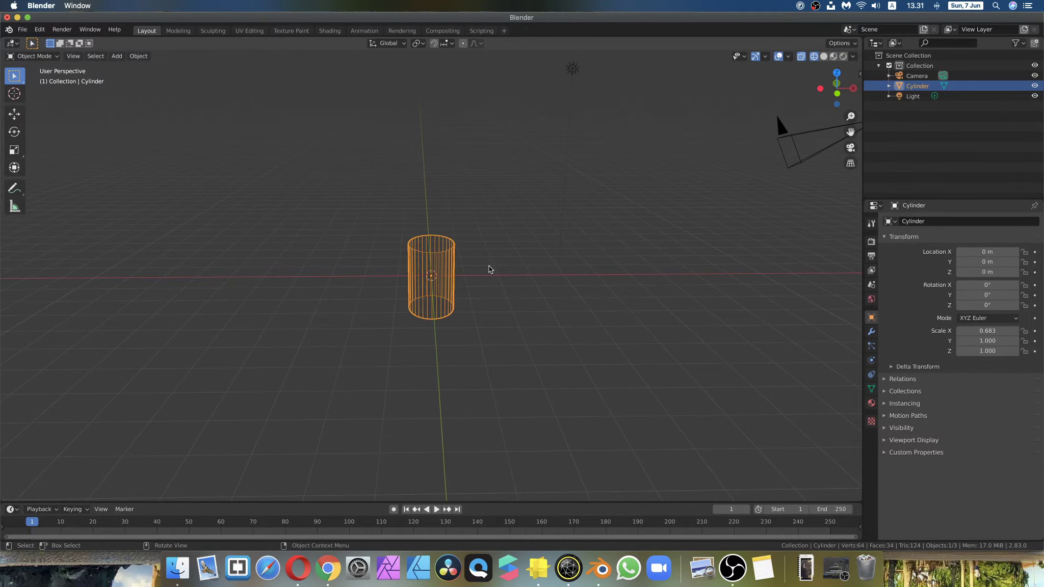
key("Tab")
left_click_drag(368, 199, 478, 265)
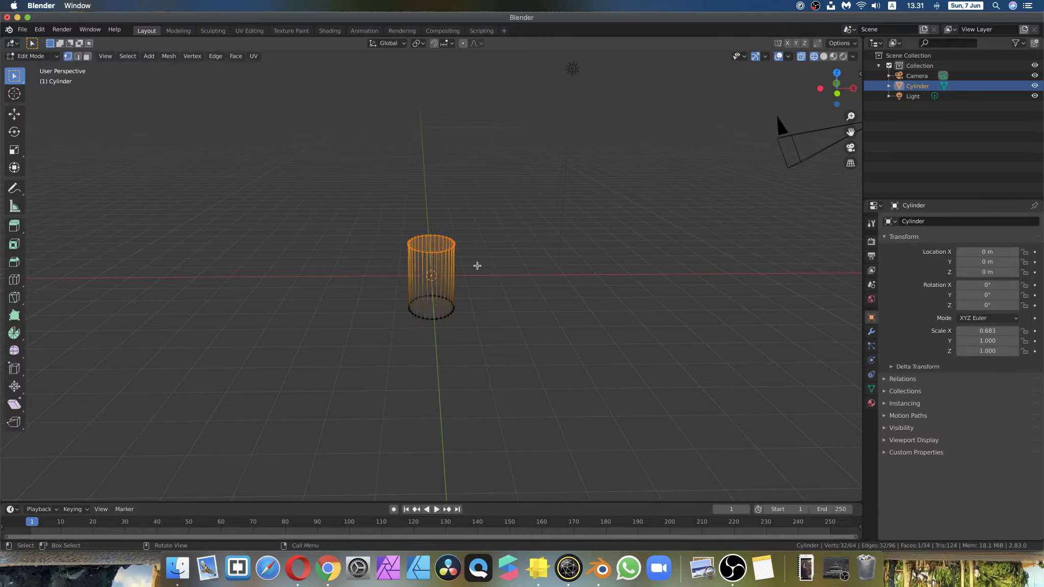
key("s")
key("x")
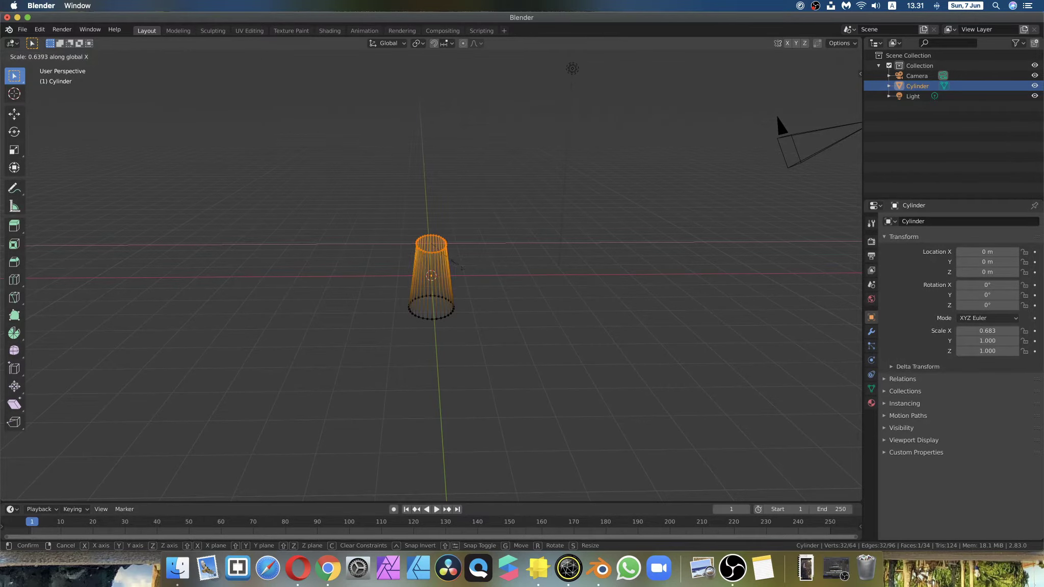
left_click(457, 265)
Enlarge the top ring of vertices uniformly by about 1.05, and again by about 1.10 in the top view.
scroll(492, 261, "up", 10)
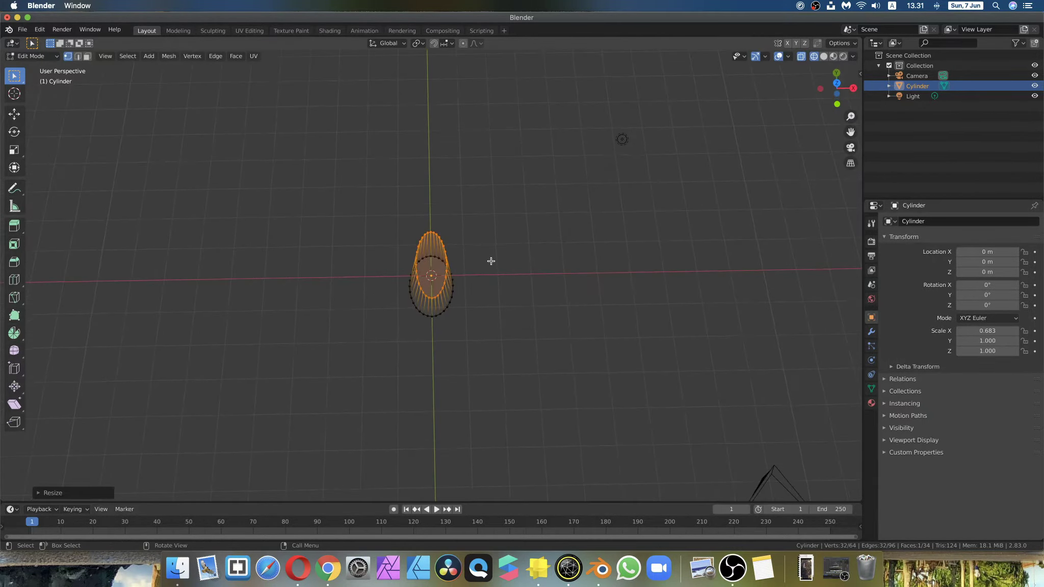
scroll(491, 261, "up", 3)
scroll(491, 261, "up", 3)
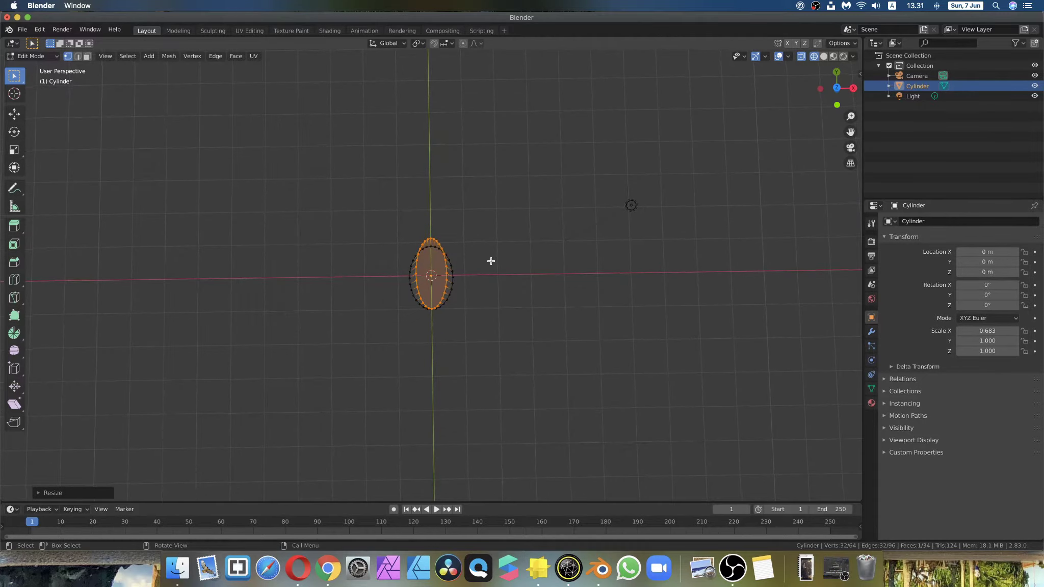
key("s")
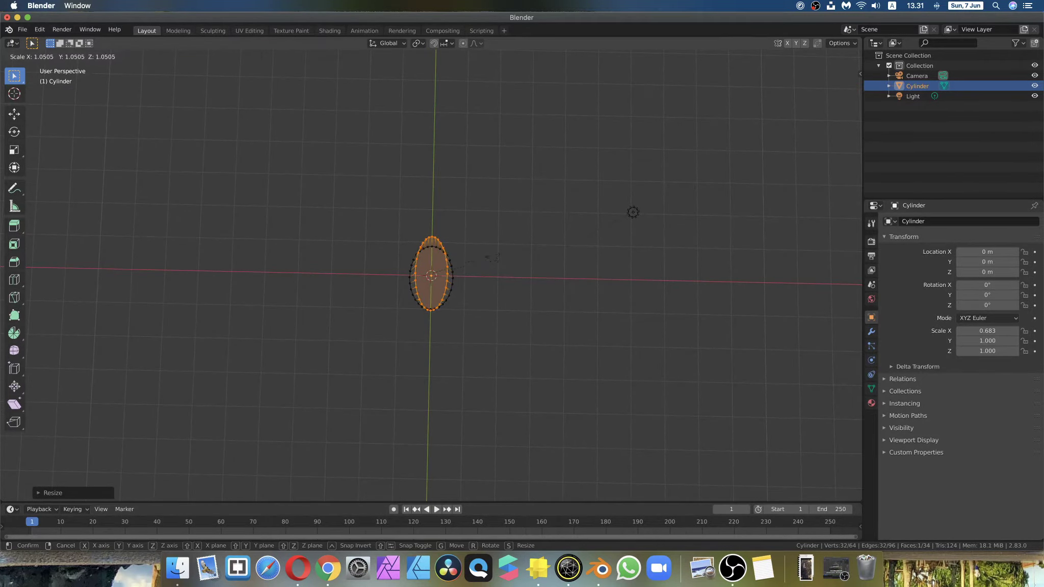
left_click(493, 253)
key("grave")
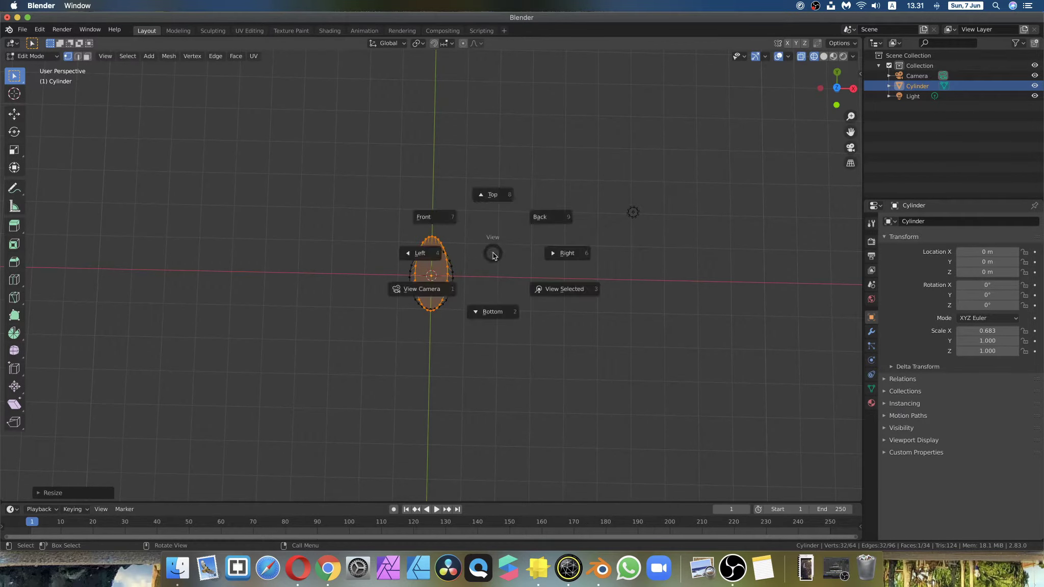
left_click(492, 197)
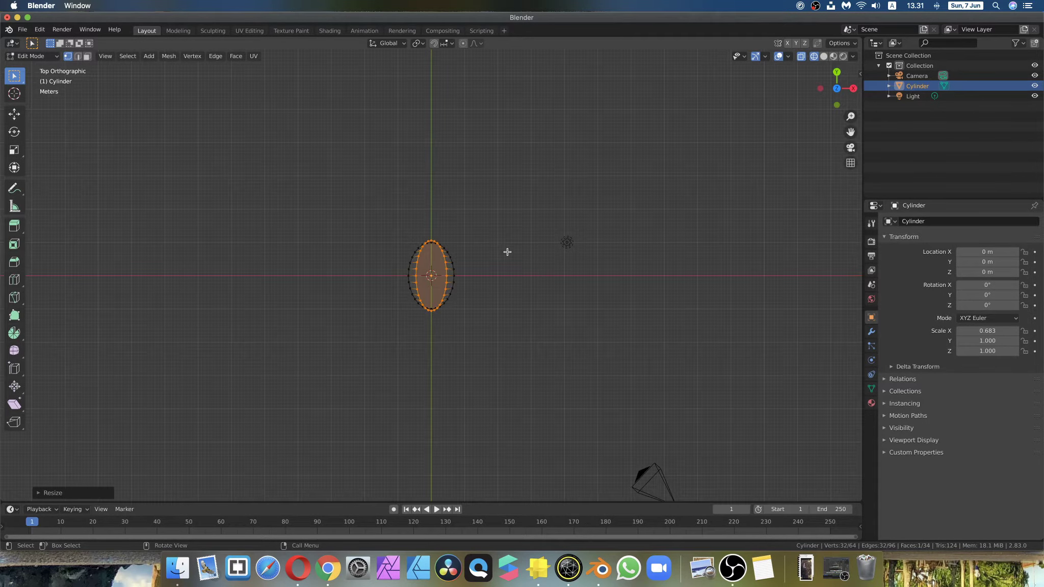
key("s")
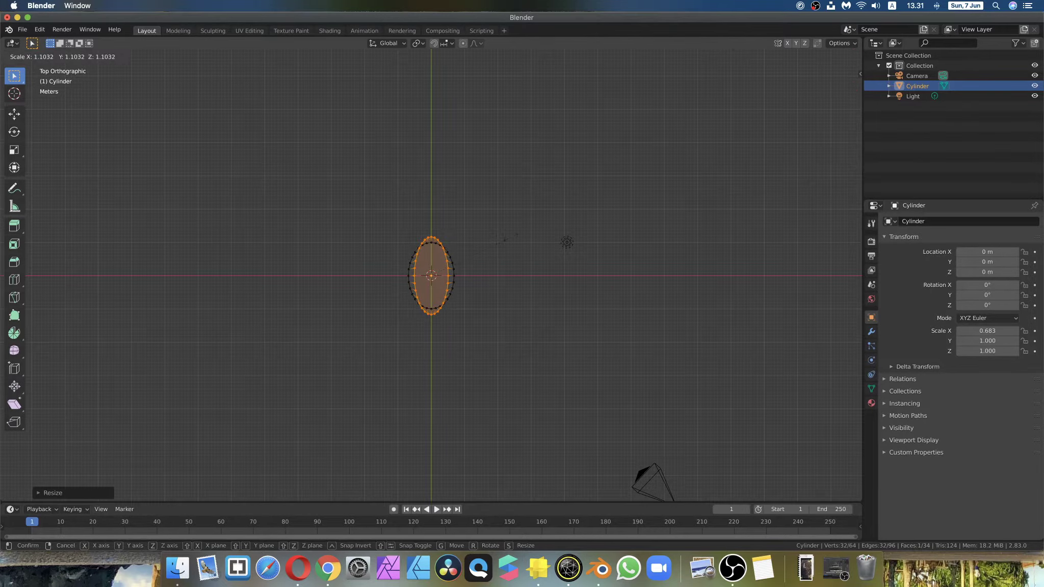
left_click(510, 238)
Switch the viewport to Material Preview shading, deselect the vertices and return to Object Mode.
scroll(492, 306, "down", 10)
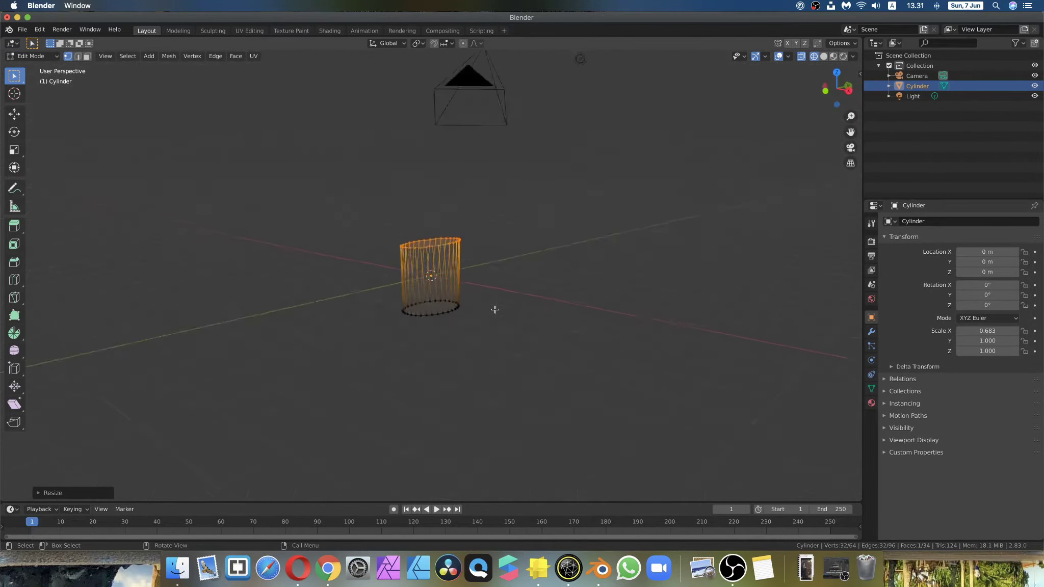
scroll(495, 309, "down", 3)
key("z")
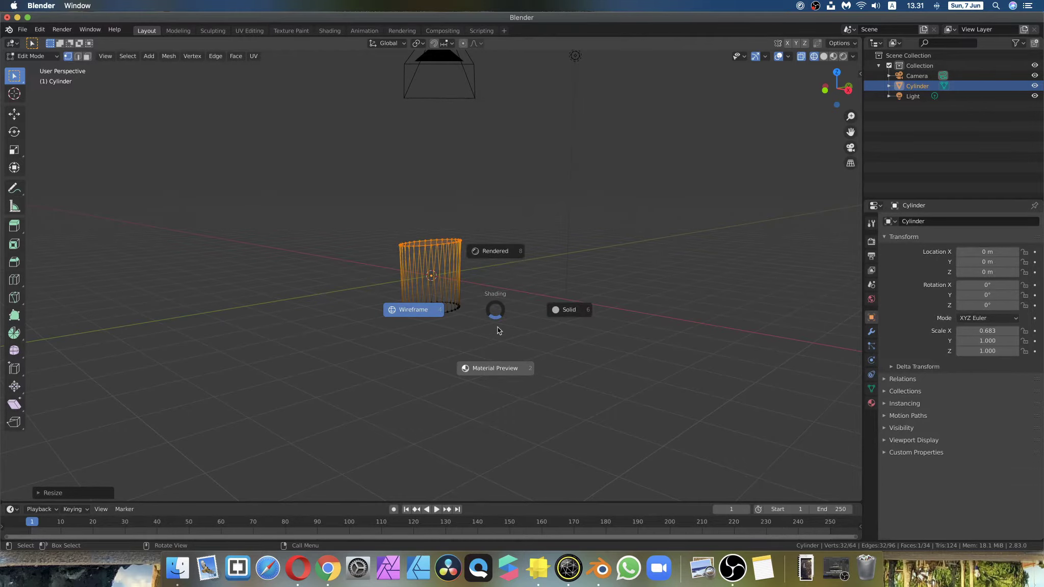
left_click(502, 325)
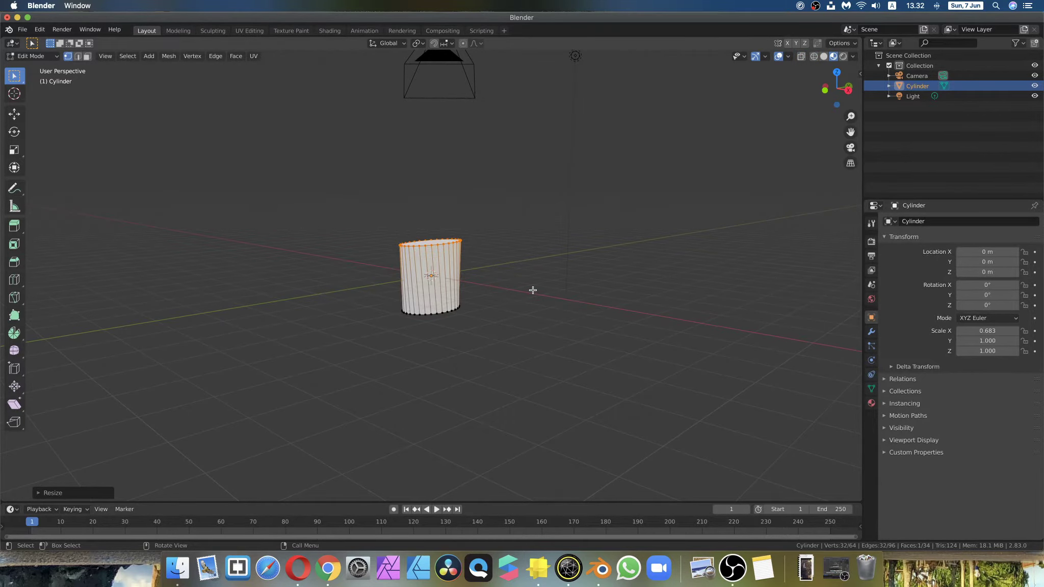
key("alt+a")
key("Tab")
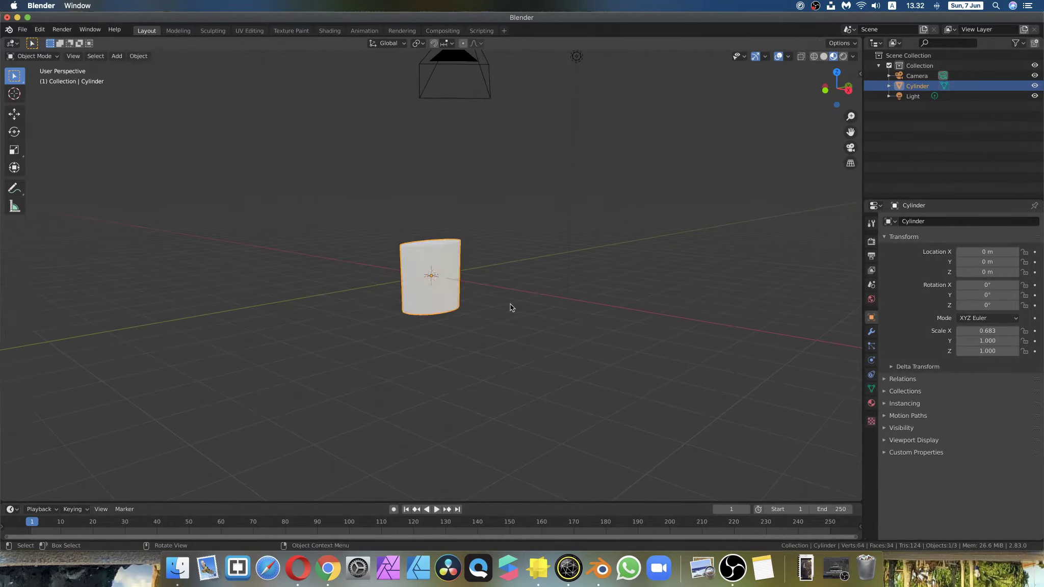
Create a new material for the tapered cylinder.
scroll(510, 303, "right", 5)
scroll(510, 305, "right", 10)
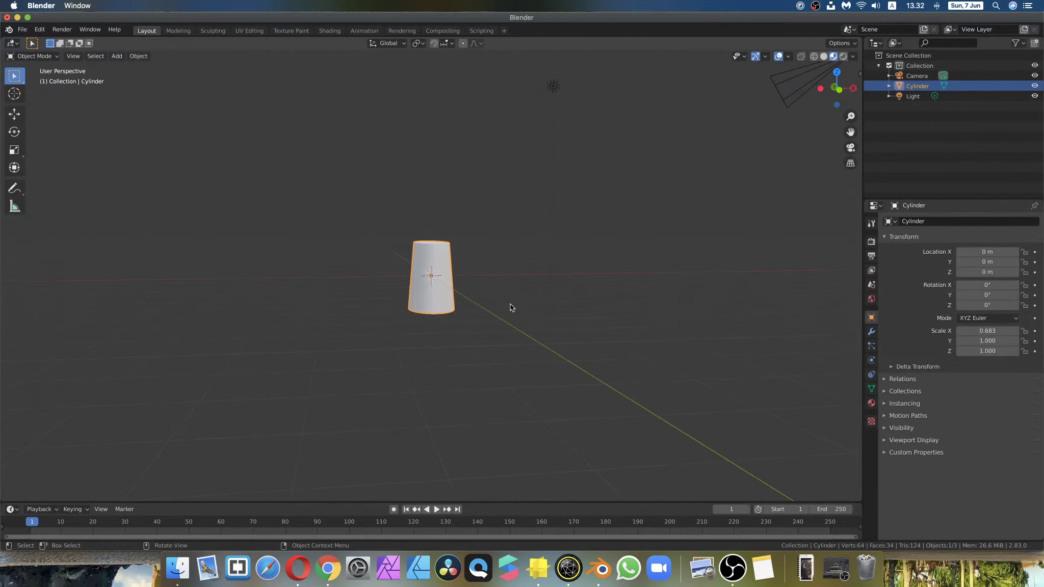
scroll(511, 304, "down", 6)
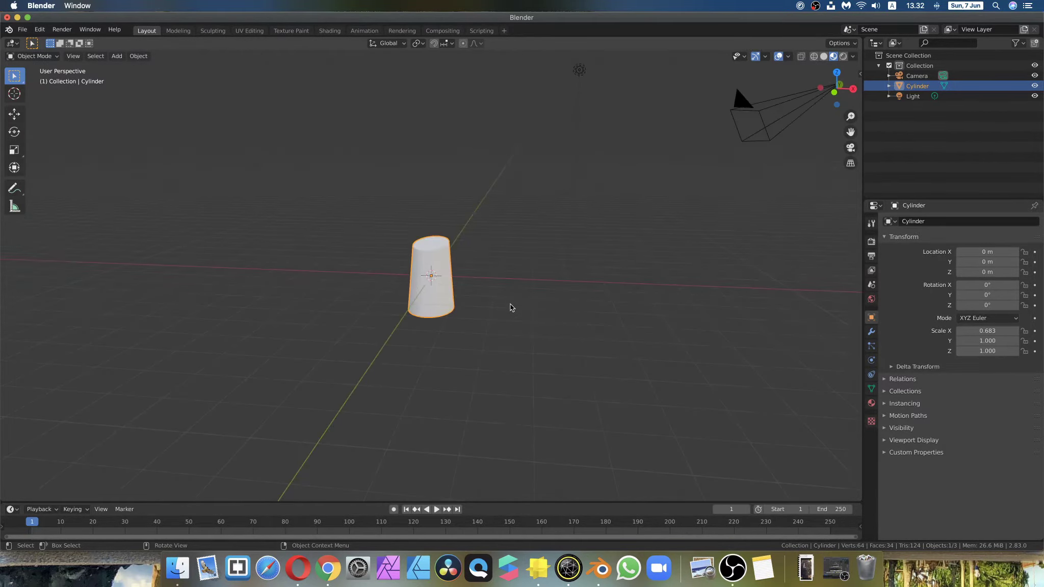
scroll(511, 303, "up", 5)
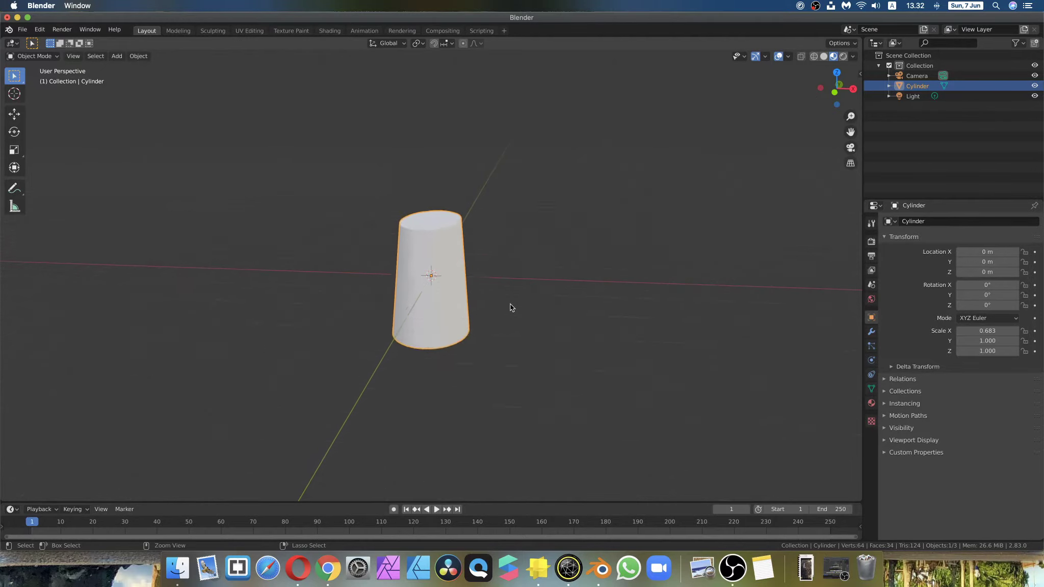
scroll(511, 303, "right", 5)
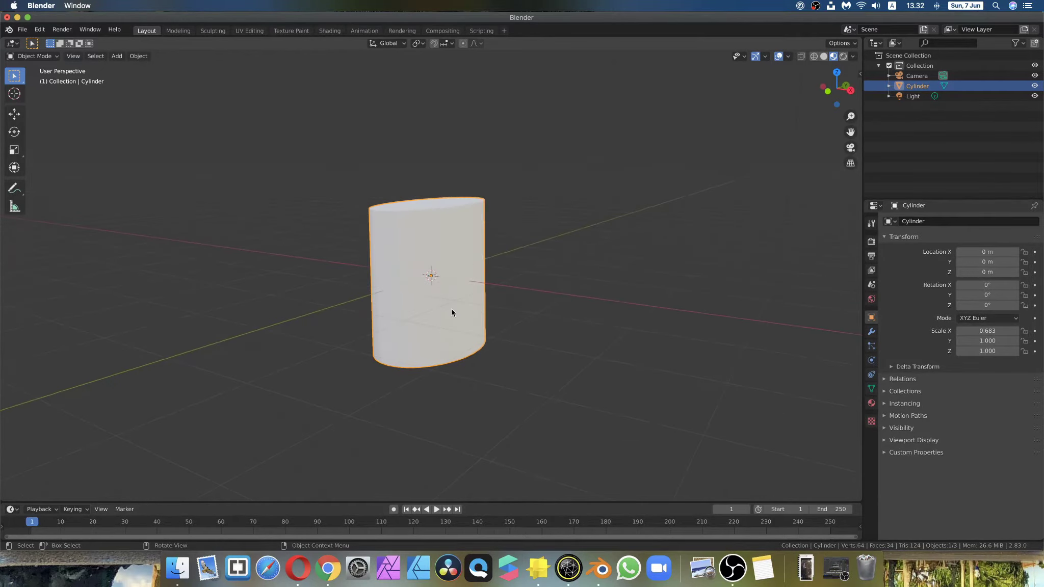
left_click(871, 403)
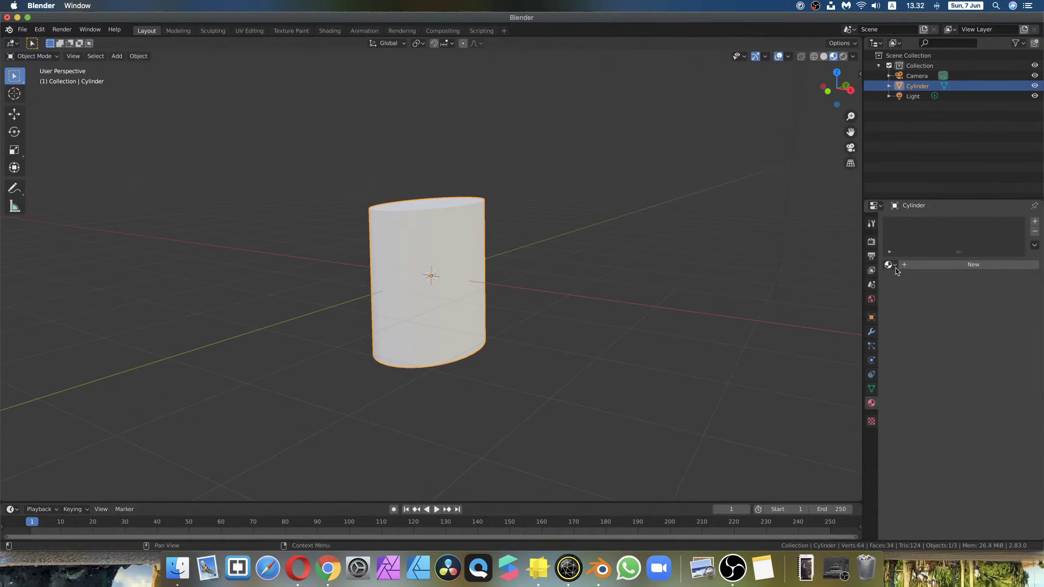
left_click(937, 264)
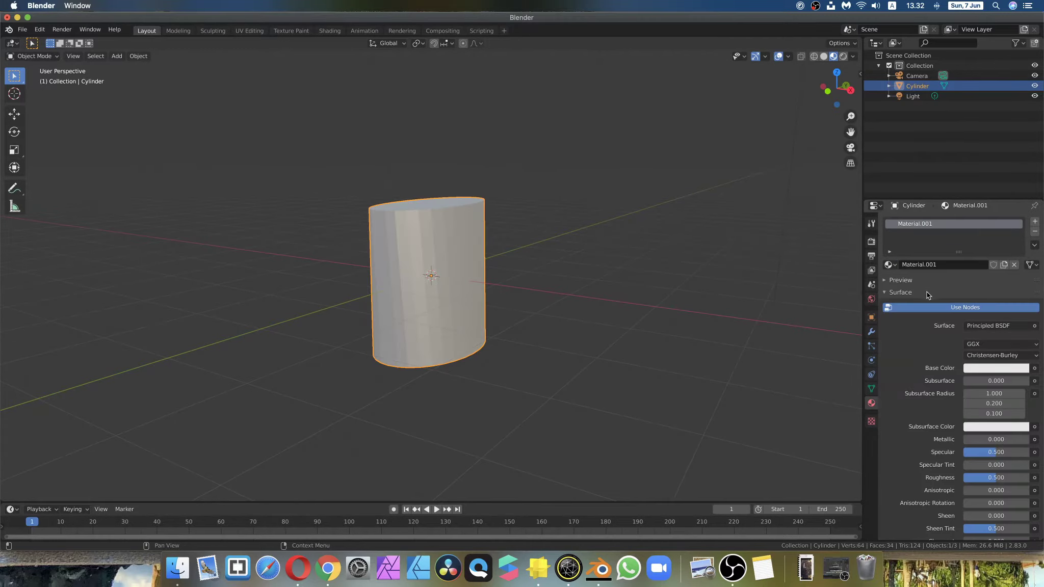
Rename the cylinder's material to songkok and set its base color to black.
double_click(921, 224)
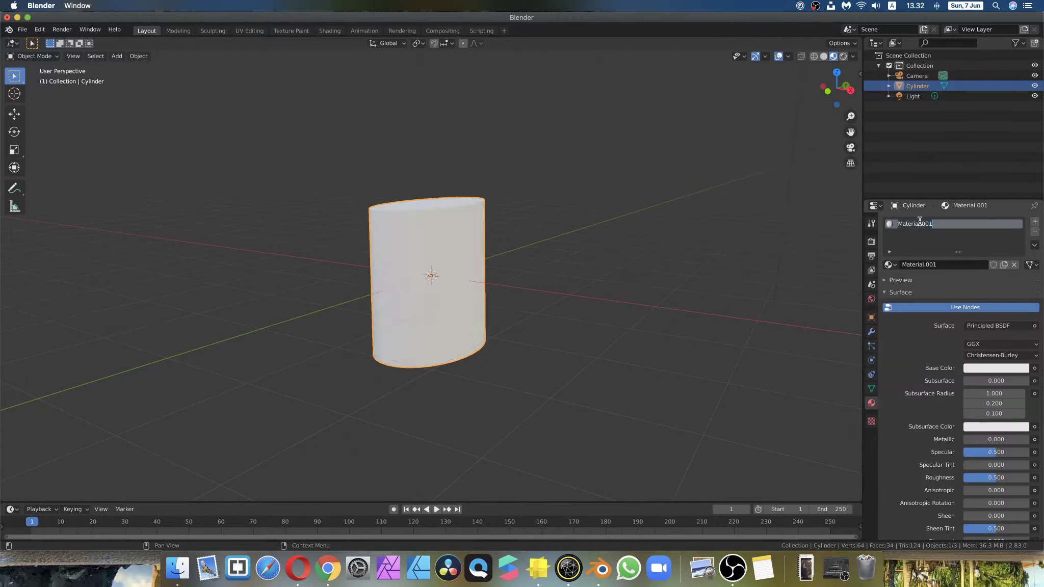
type("songkok")
key("Return")
left_click(1015, 369)
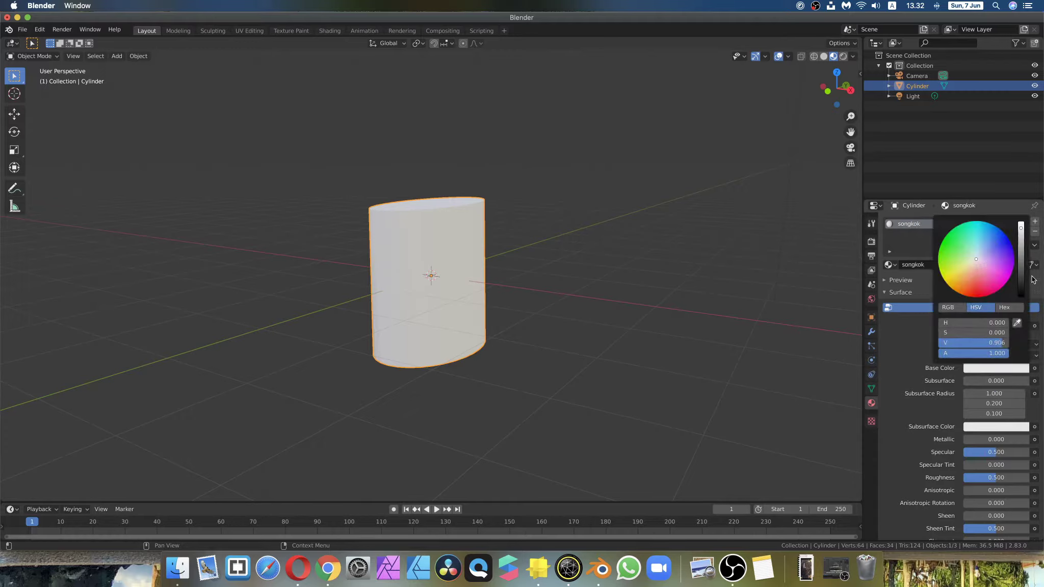
left_click_drag(1025, 287, 1022, 296)
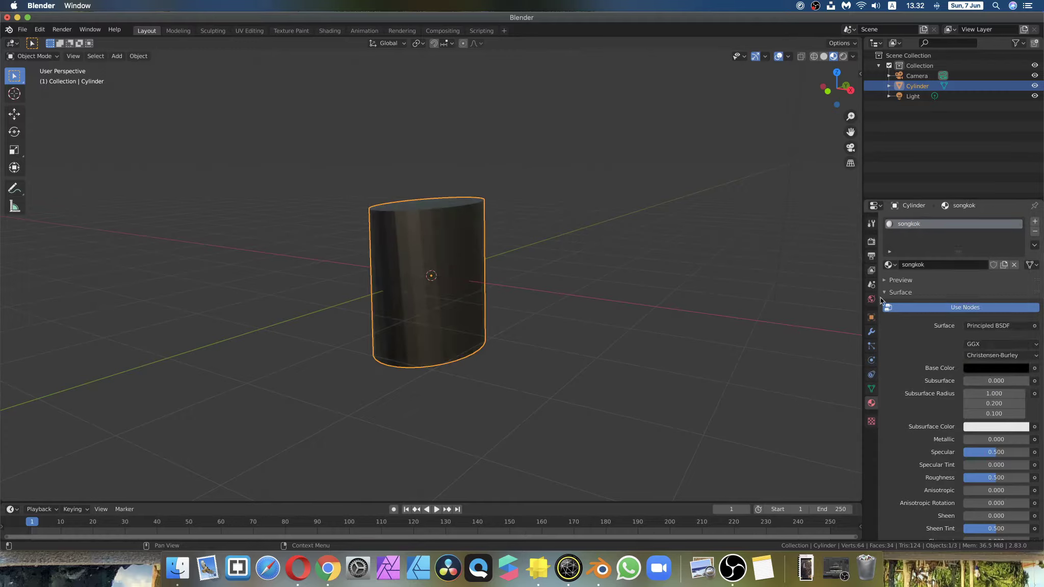
left_click(610, 283)
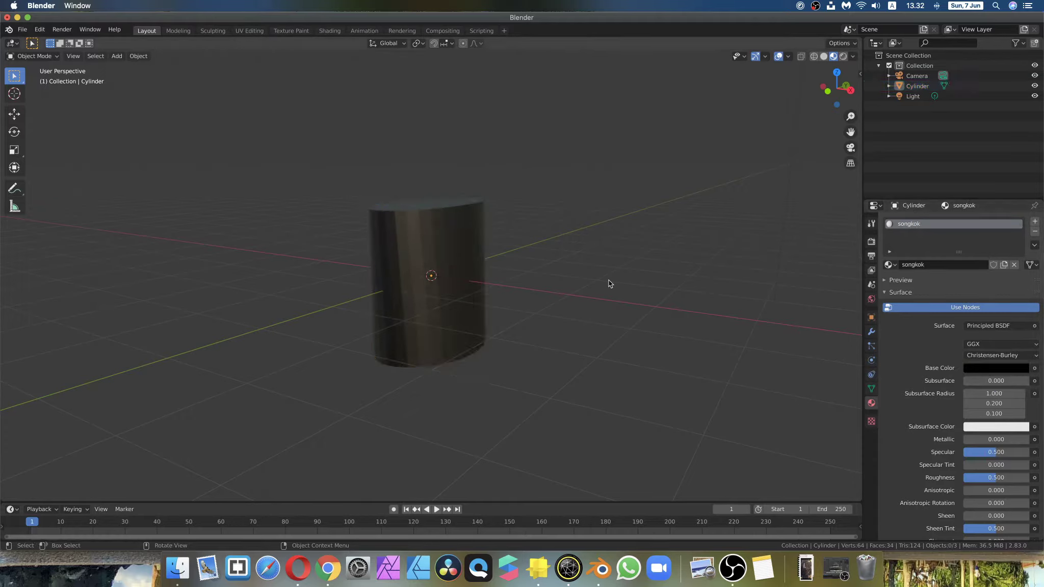
Apply Shade Smooth to the cylinder.
left_click(412, 251)
right_click(427, 240)
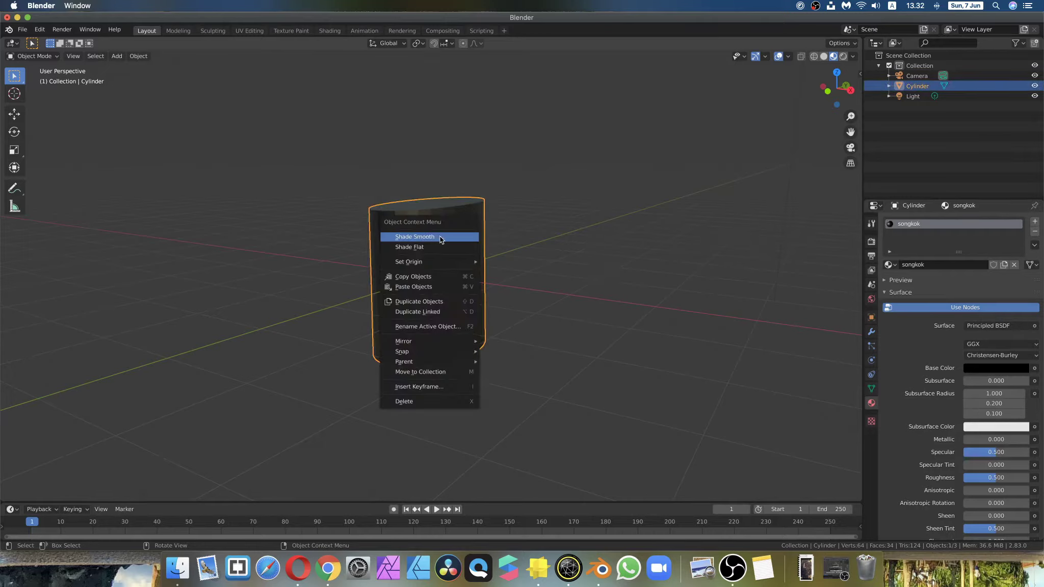
left_click(427, 238)
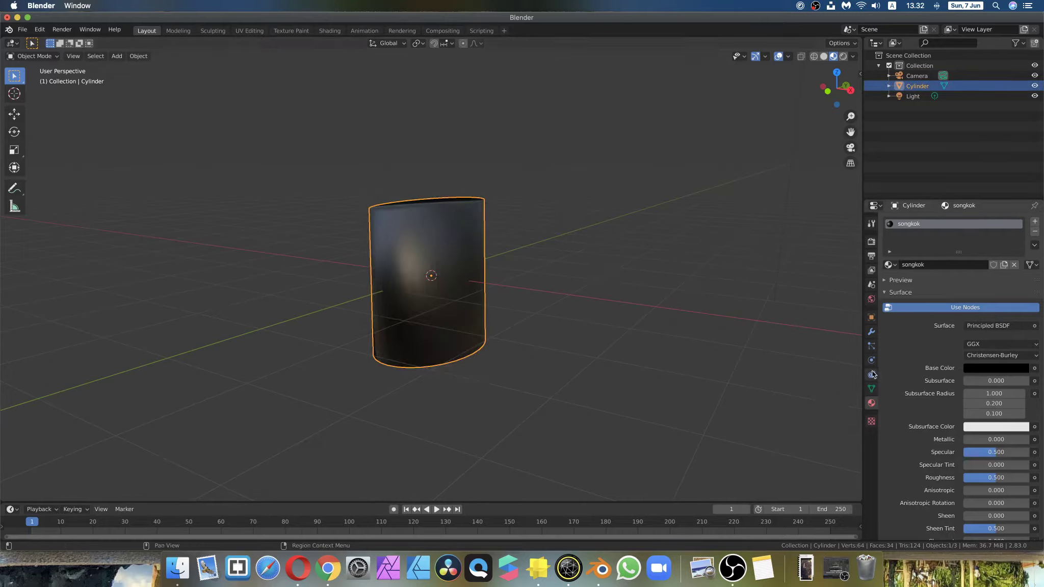
Enable Auto Smooth for the cylinder mesh's normals at a 30° angle, and deselect the cylinder.
left_click(872, 389)
left_click(901, 396)
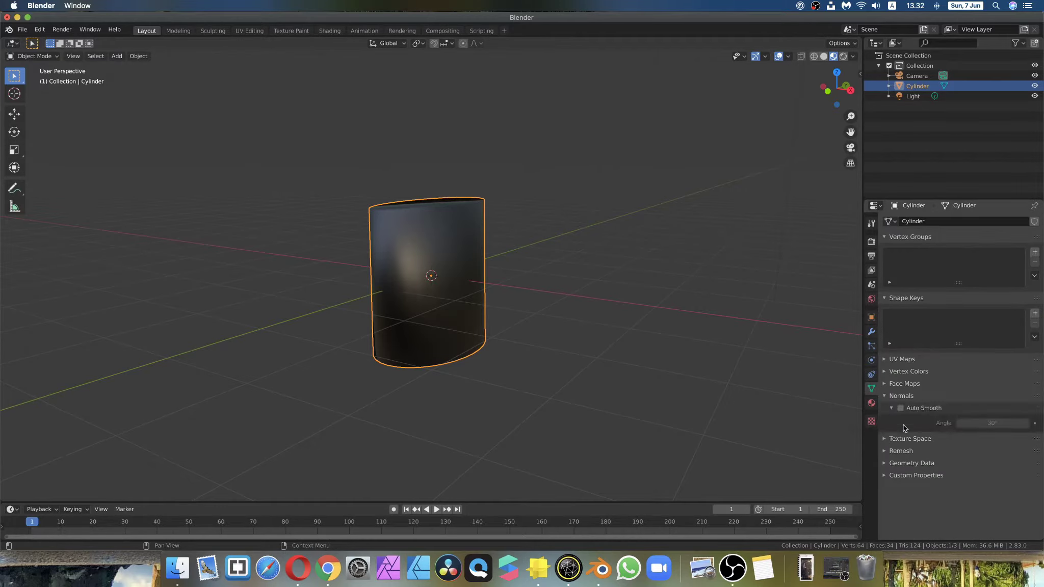
left_click(901, 408)
left_click(567, 350)
scroll(567, 349, "right", 5)
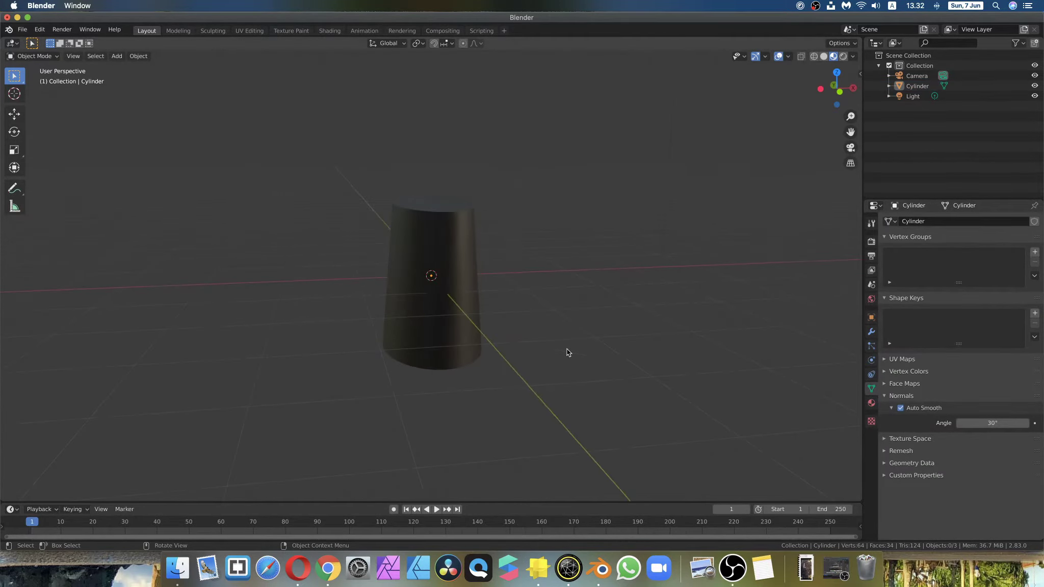
scroll(561, 350, "right", 5)
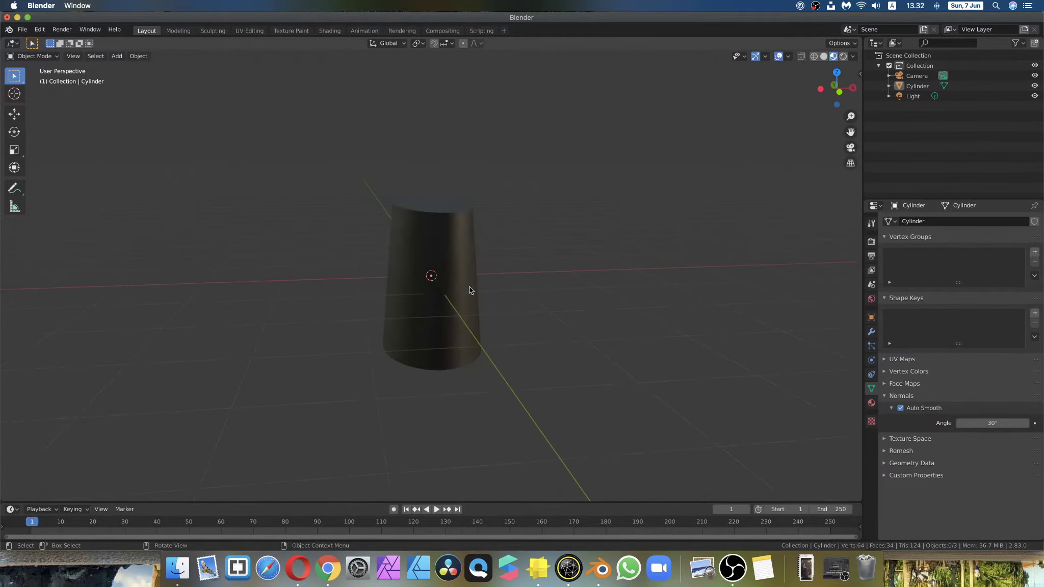
Lower the Specular value of the cylinder's songkok material to 0.164.
left_click(442, 256)
left_click(872, 403)
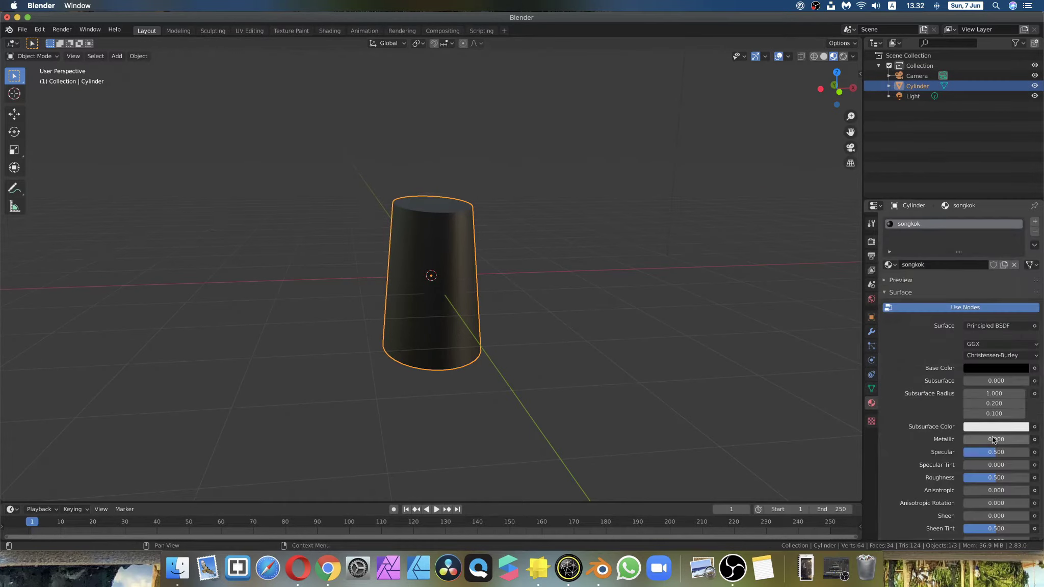
mouse_move(983, 441)
left_mouse_down()
mouse_move(1027, 442)
mouse_move(969, 442)
mouse_move(1025, 452)
mouse_move(964, 453)
mouse_move(979, 452)
left_mouse_up()
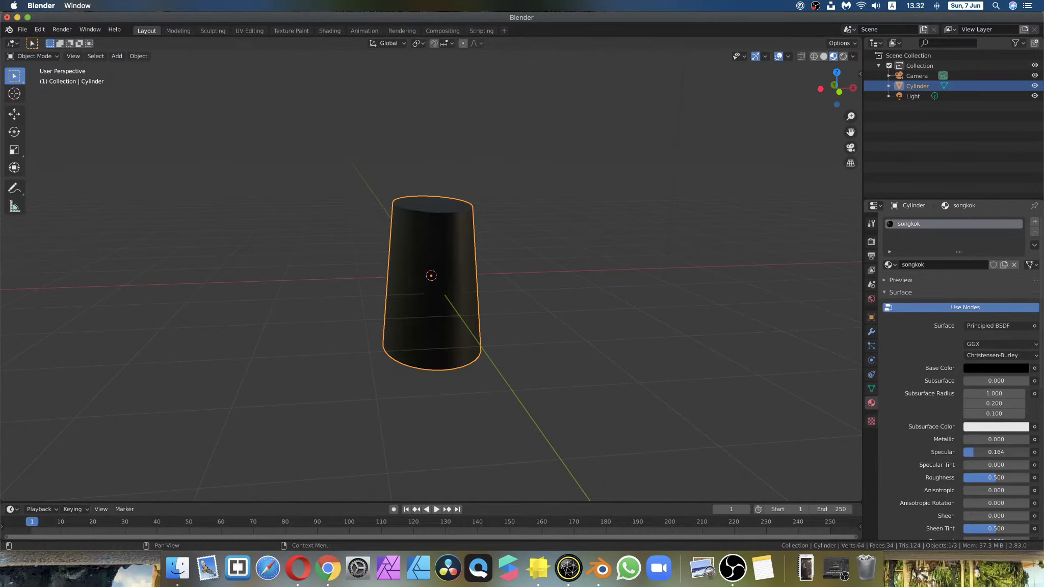
scroll(638, 354, "left", 5)
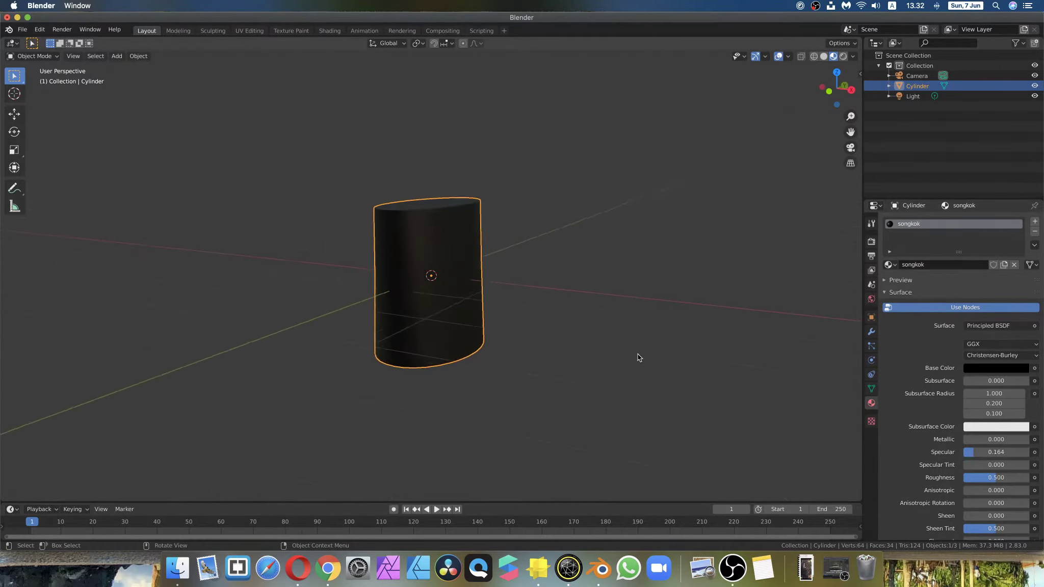
scroll(637, 354, "left", 2)
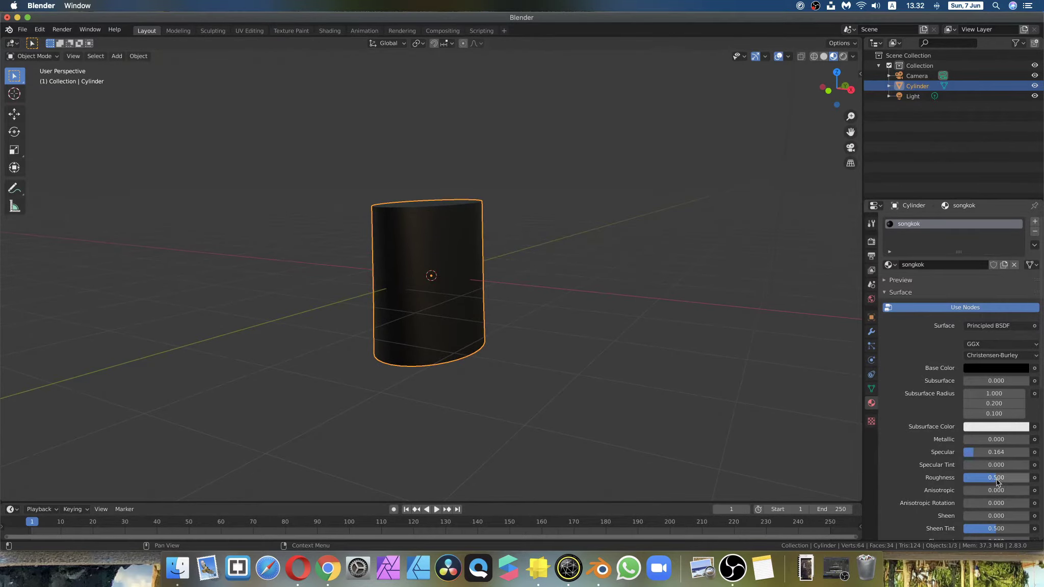
left_click_drag(998, 482, 999, 482)
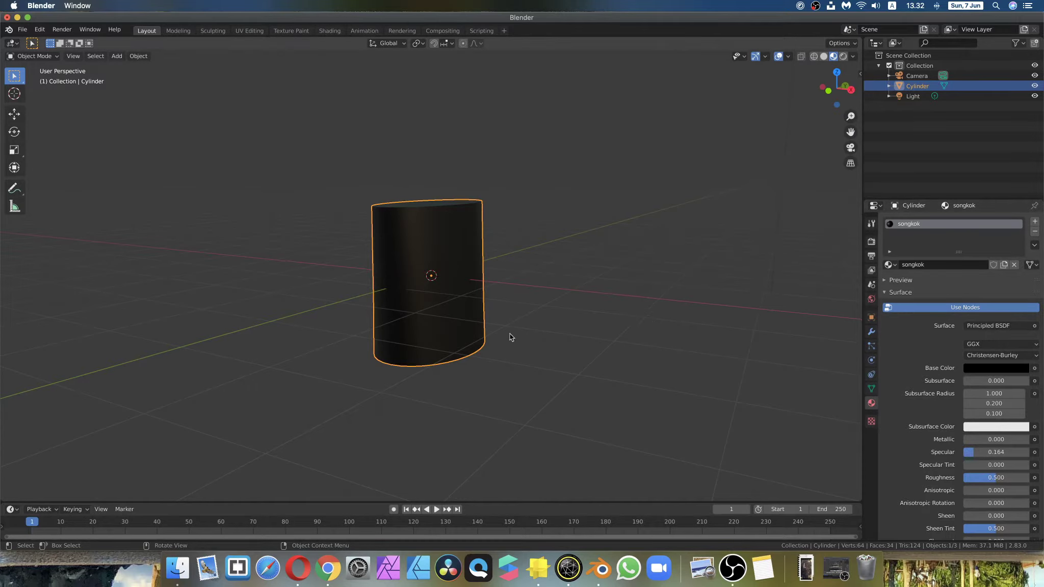
Inspect the black tapered cylinder's shape and shading from above, below and around its sides.
scroll(509, 337, "down", 10)
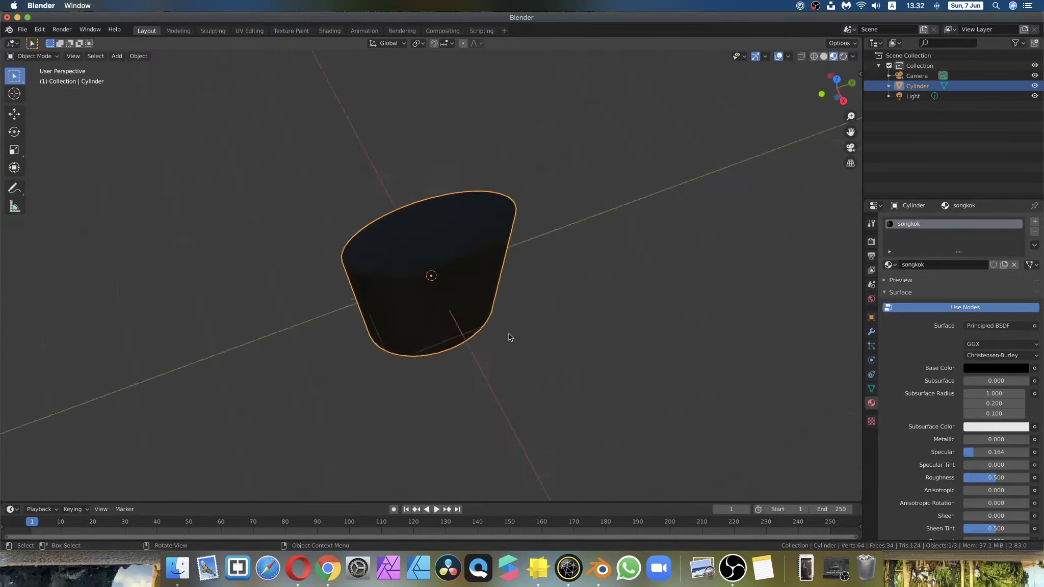
scroll(509, 334, "up", 15)
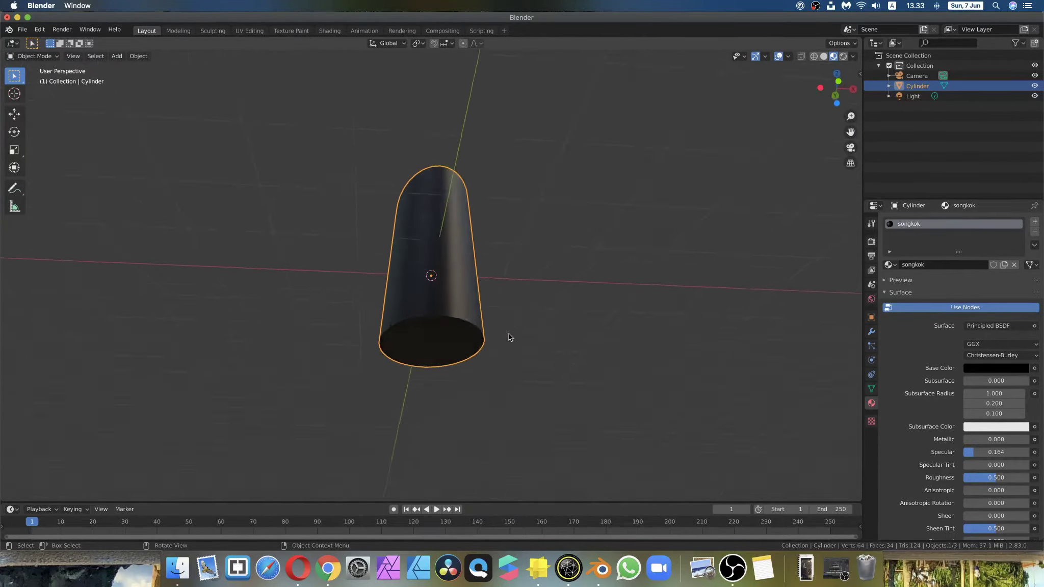
scroll(509, 336, "right", 15)
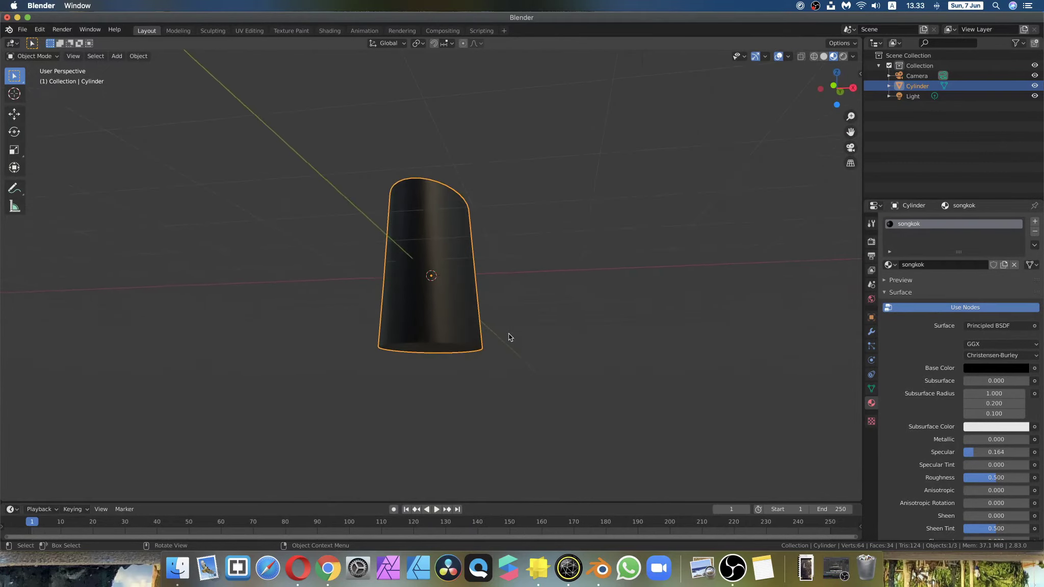
scroll(509, 336, "right", 15)
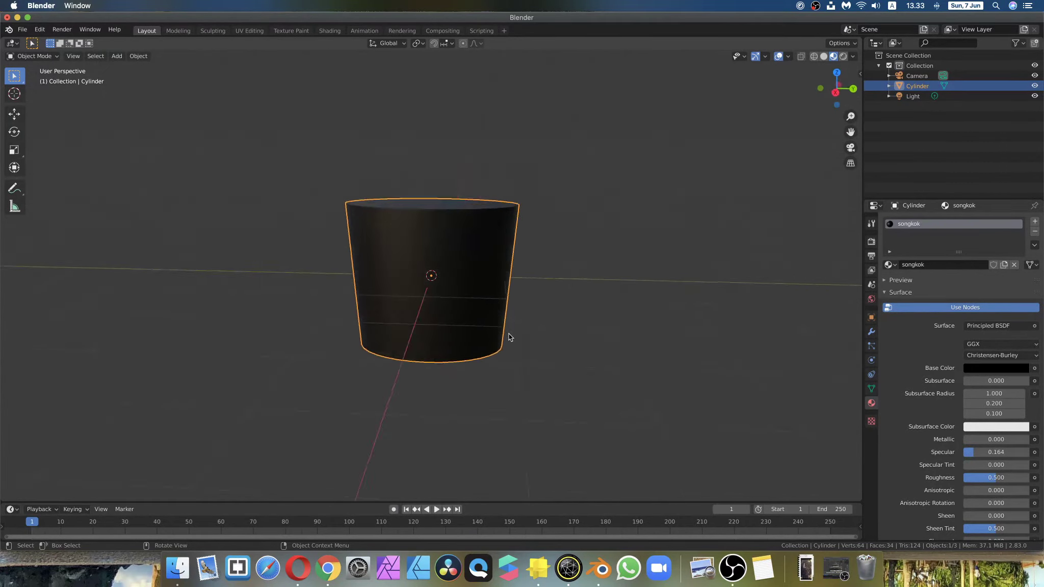
scroll(509, 334, "right", 15)
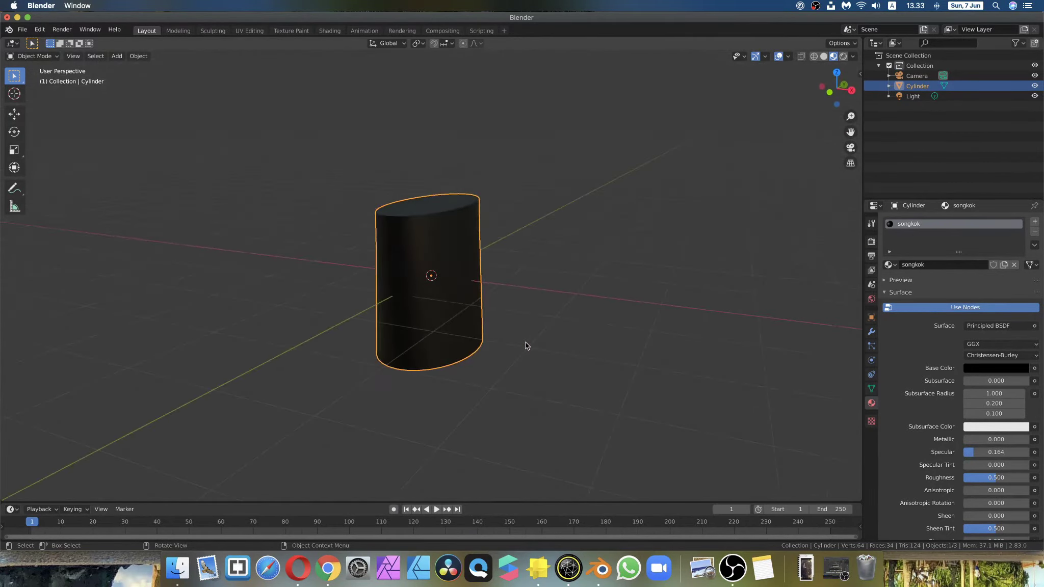
scroll(492, 330, "down", 10)
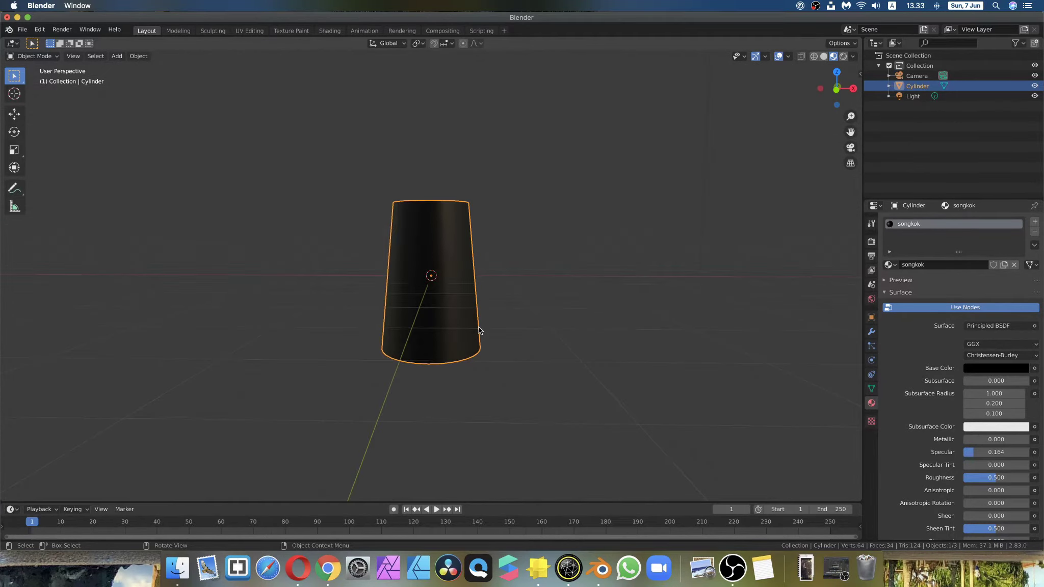
Export the scene in FBX format as songkok-madura.fbx with the default export options.
left_click(23, 29)
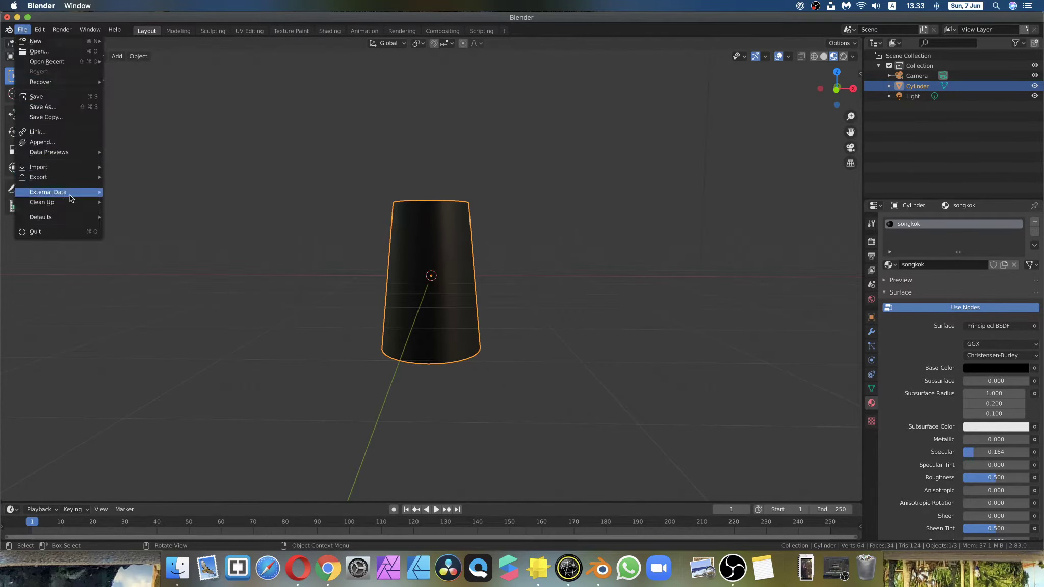
mouse_move(82, 181)
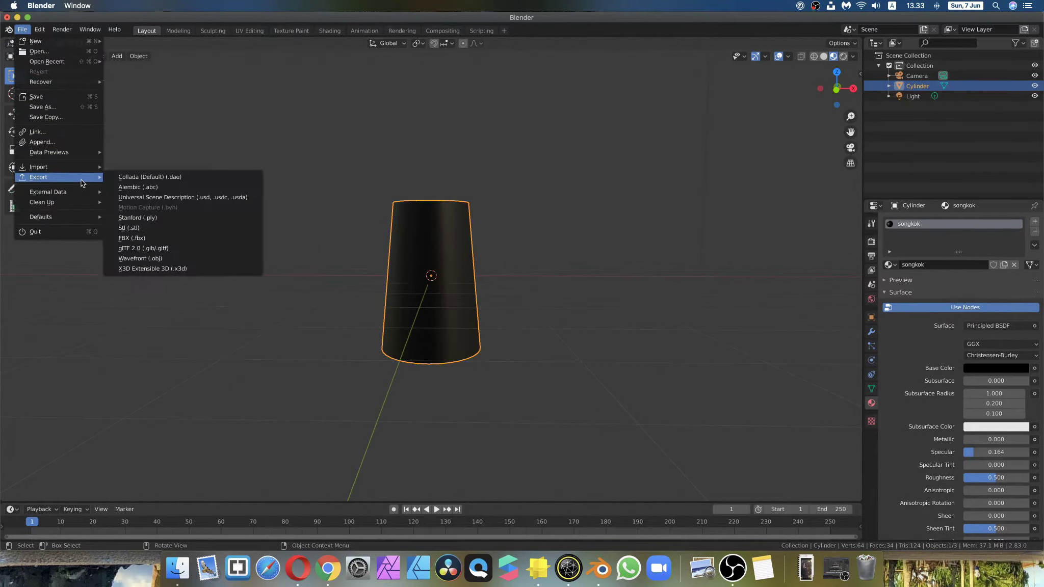
left_click(141, 239)
left_click(442, 429)
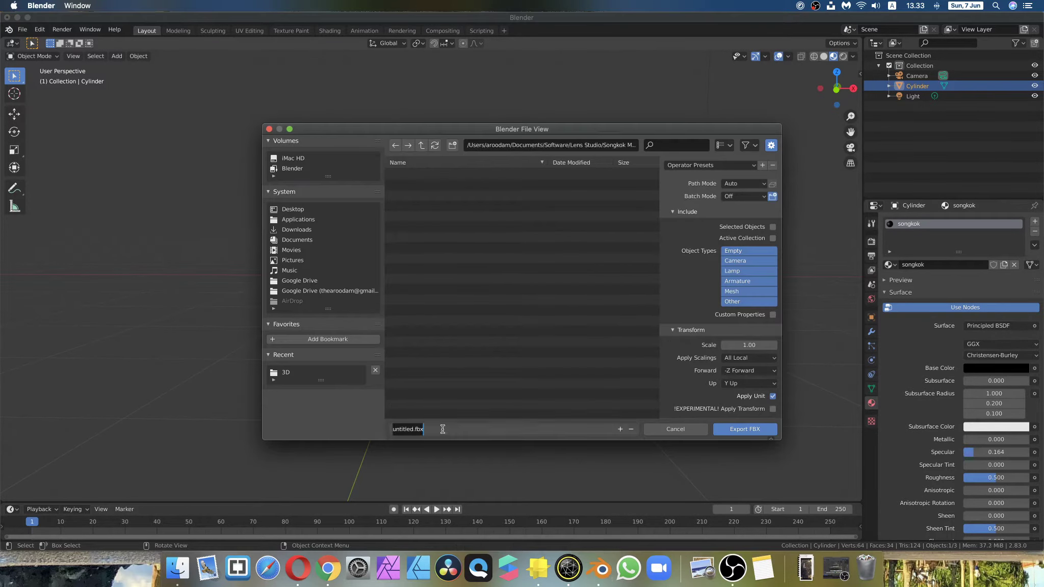
type("songkok-madura")
left_click(754, 428)
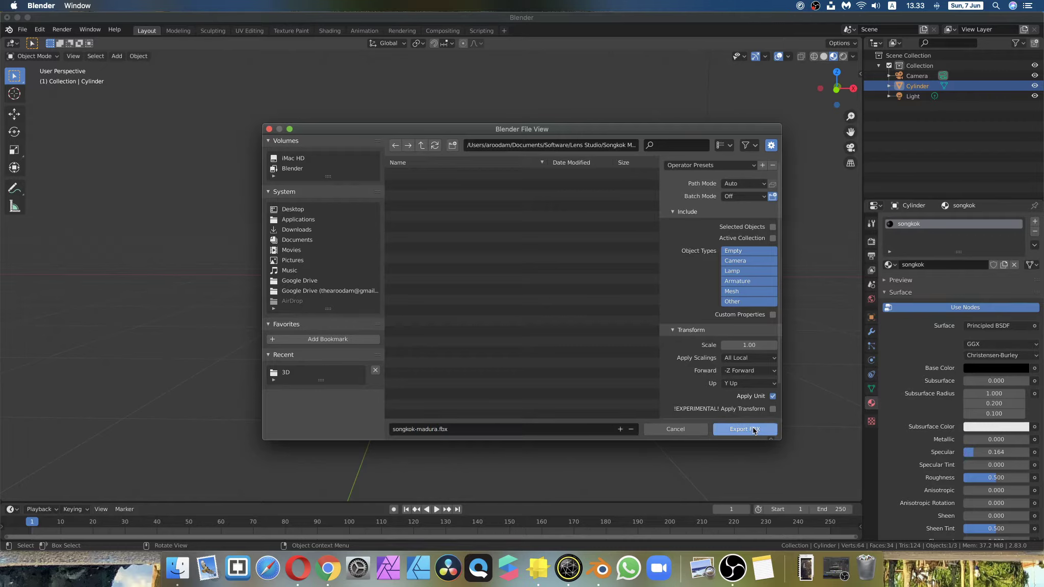
left_click(744, 430)
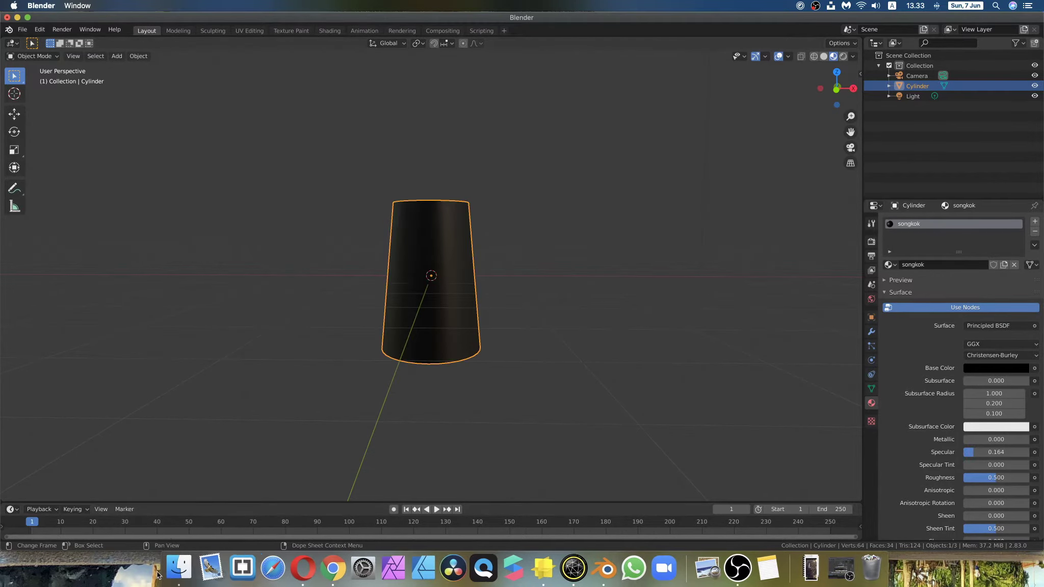
Switch to Finder and check the exported FBX in the Songkok Madura folder under Documents, Software, Lens Studio.
left_click(177, 568)
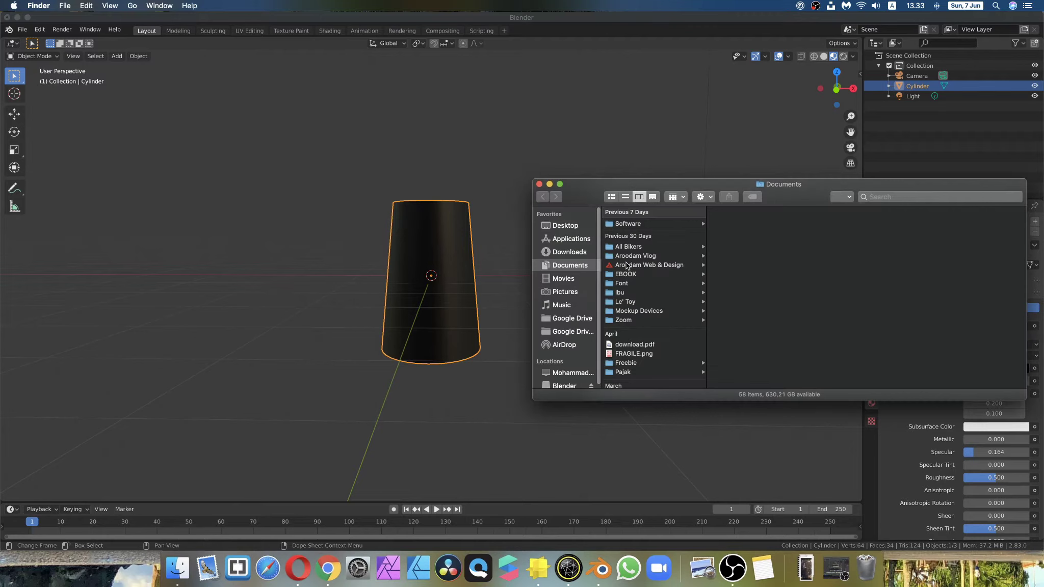
left_click(658, 224)
left_click(745, 226)
left_click(861, 227)
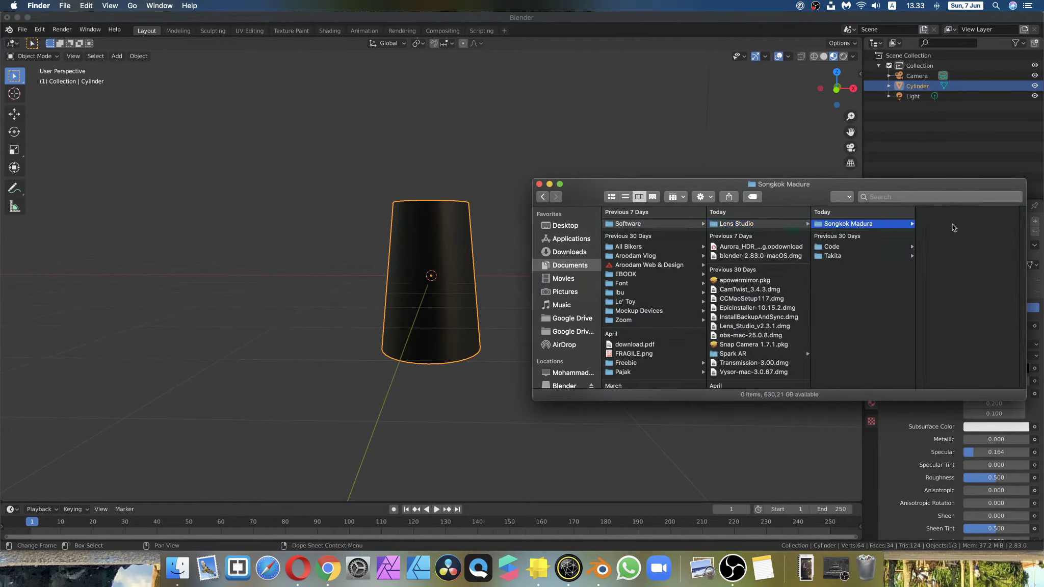
left_click_drag(932, 186, 846, 184)
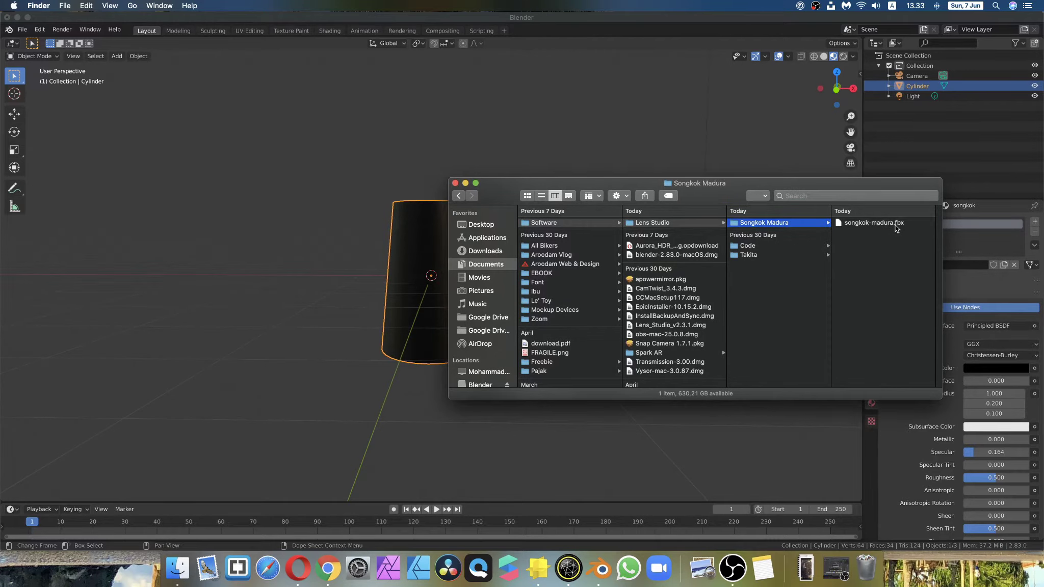
Open Lens Studio, minimize Blender, and arrange the narrowed Lens Studio window beside the Snap Camera window.
left_click(538, 577)
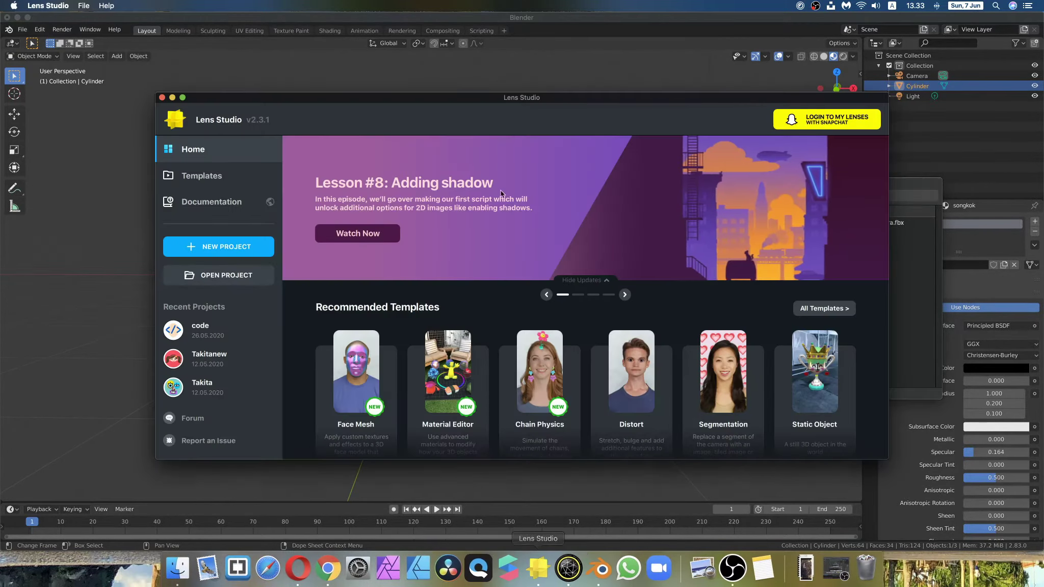
left_click_drag(548, 99, 491, 75)
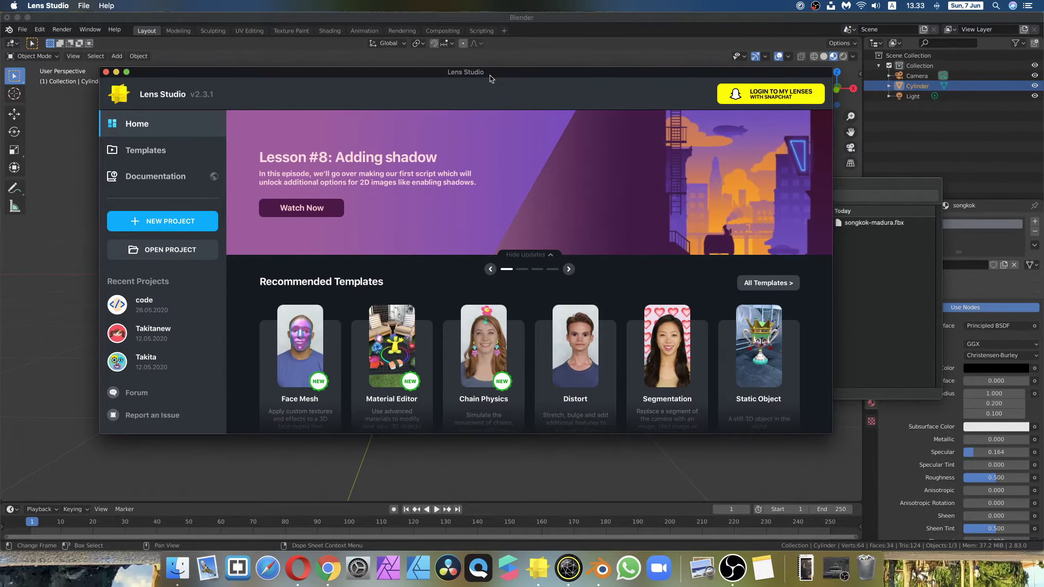
left_click(16, 17)
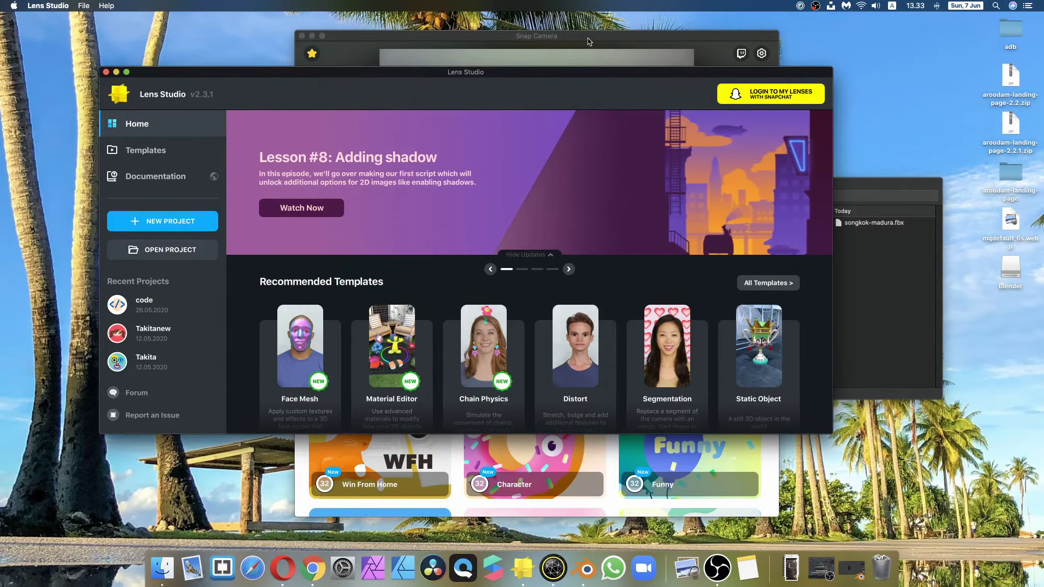
left_click_drag(593, 39, 834, 41)
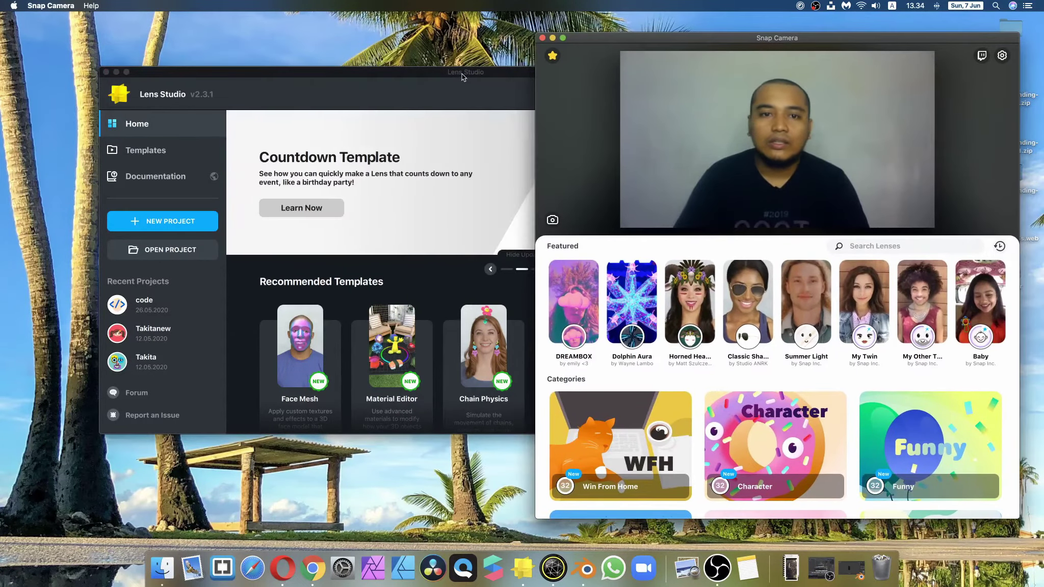
key("super+Tab")
left_click_drag(833, 257, 613, 258)
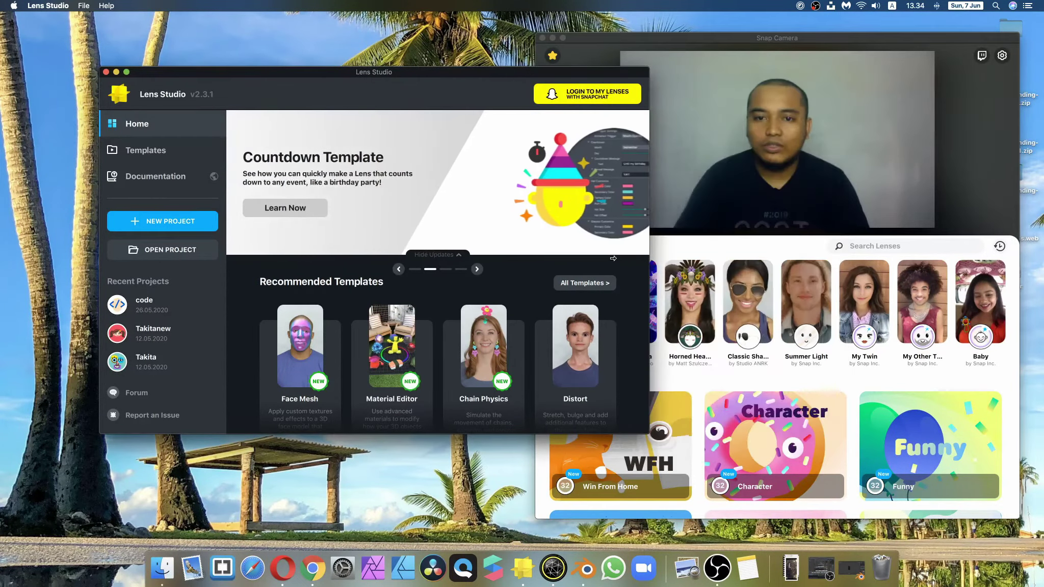
Browse the Lens Studio templates and start a new project from the 3D Objects template.
scroll(514, 283, "down", 5)
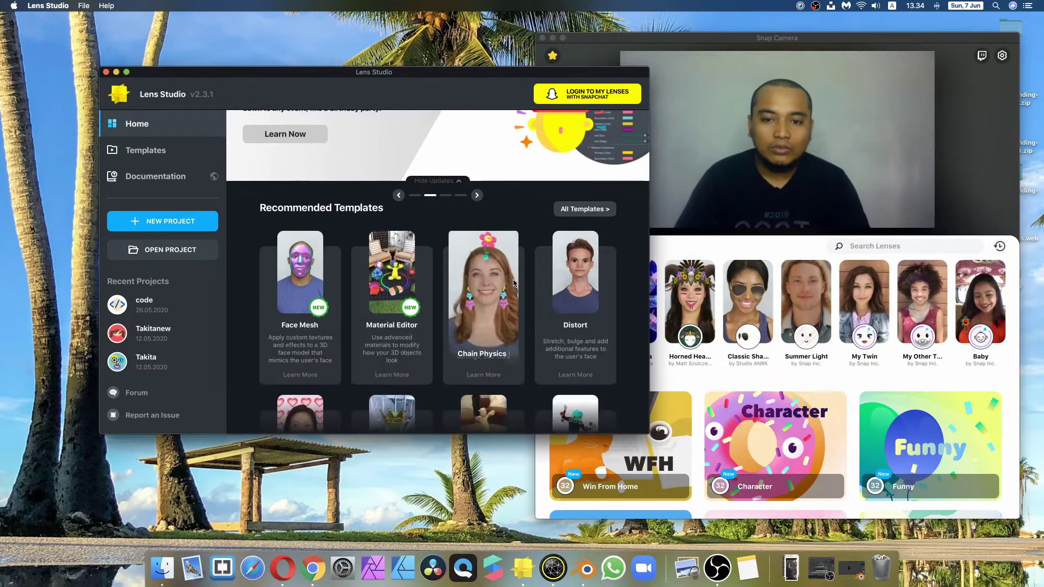
scroll(623, 279, "down", 5)
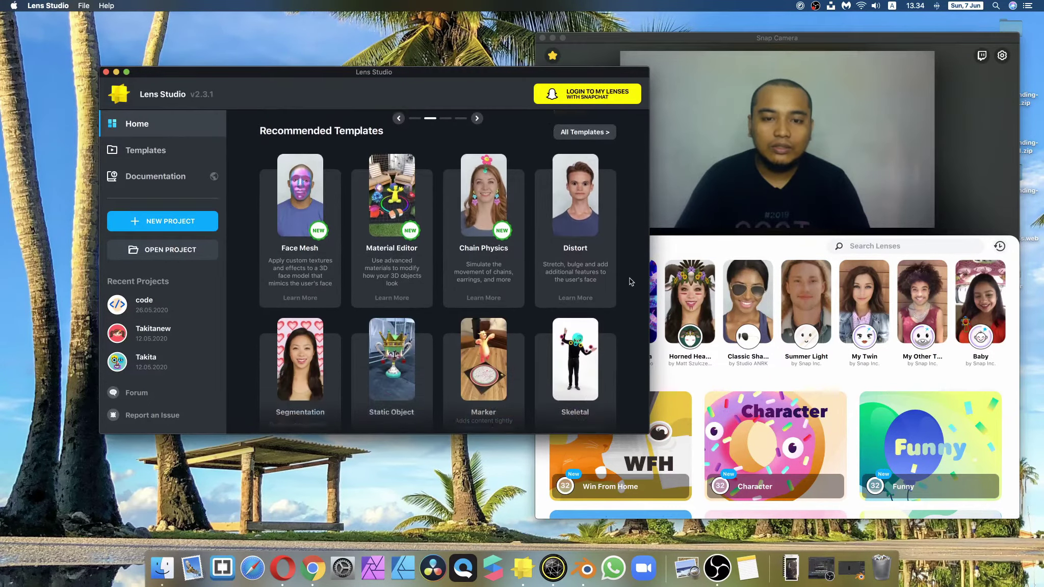
scroll(632, 281, "up", 4)
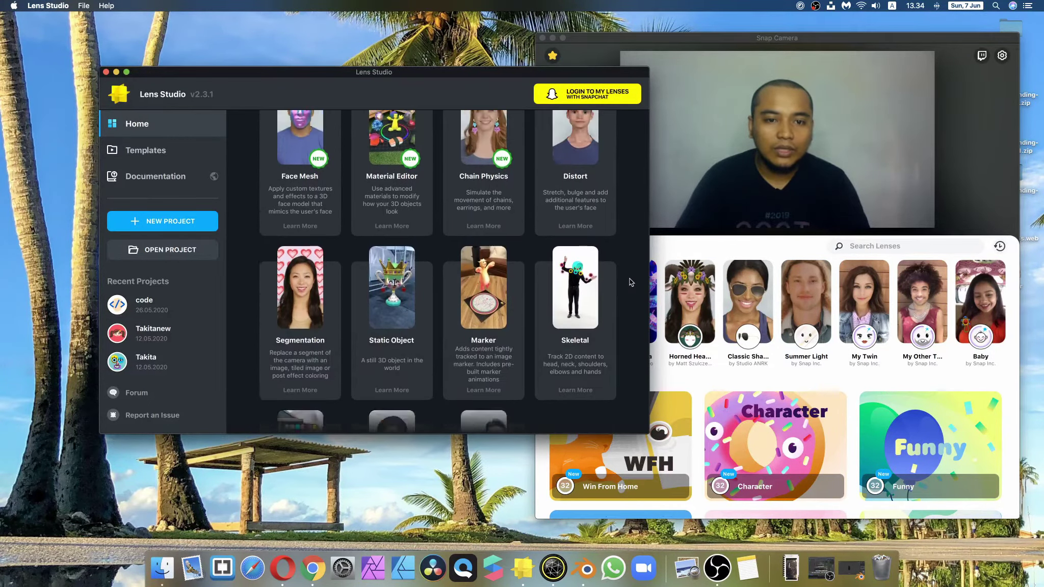
scroll(631, 281, "up", 3)
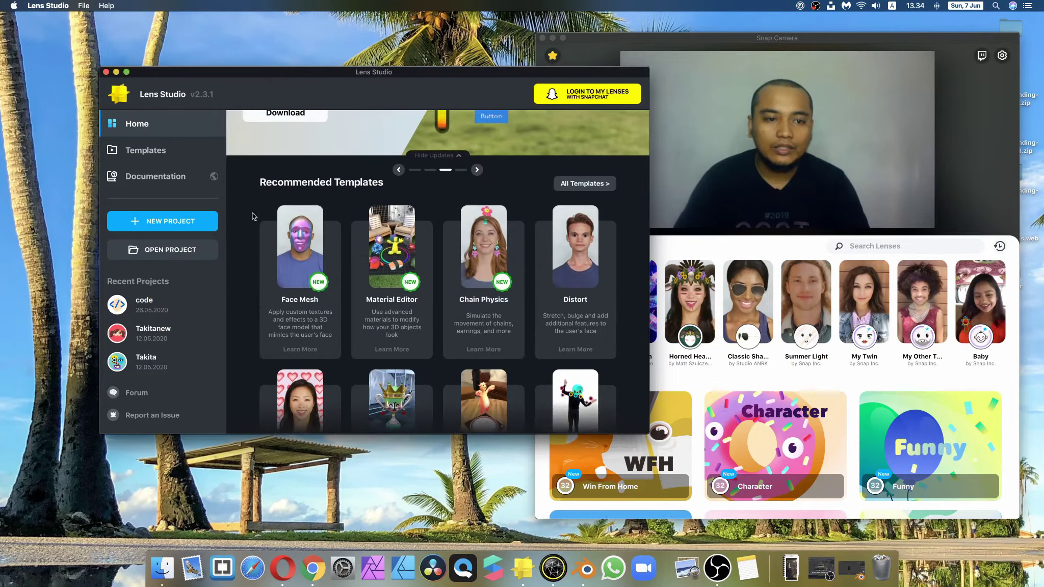
scroll(266, 269, "down", 10)
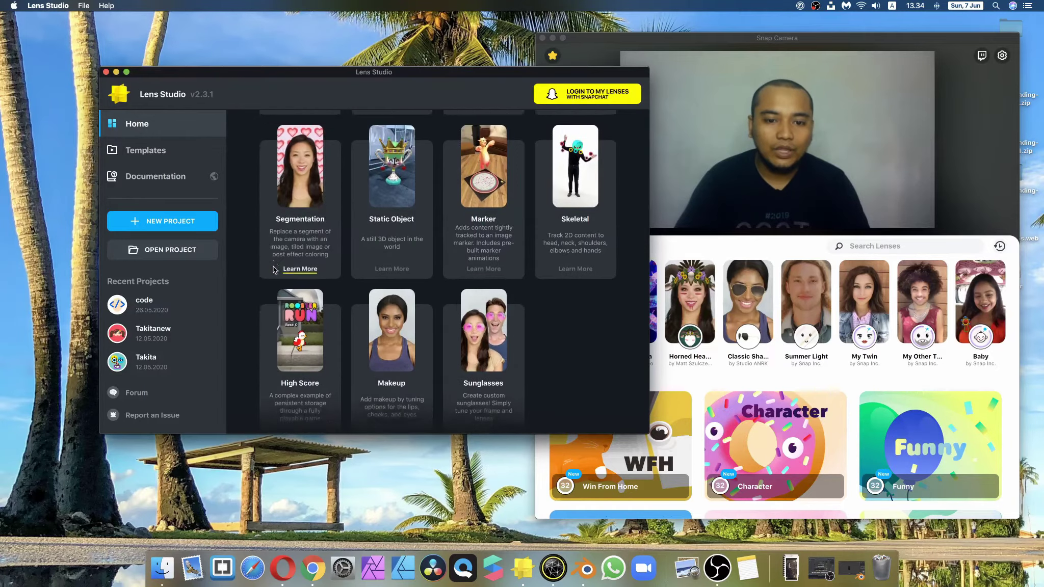
scroll(275, 269, "down", 2)
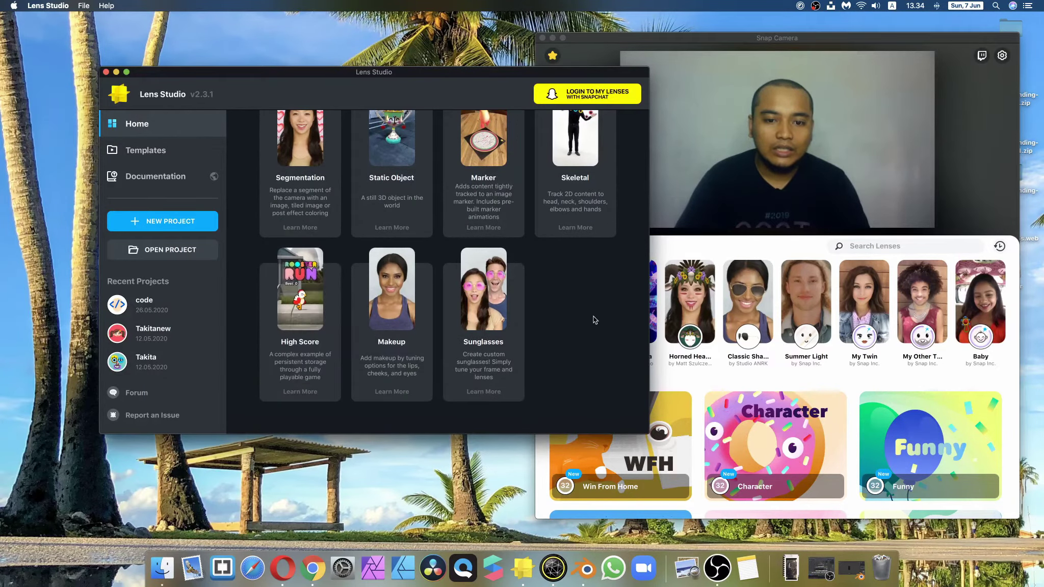
scroll(595, 320, "up", 10)
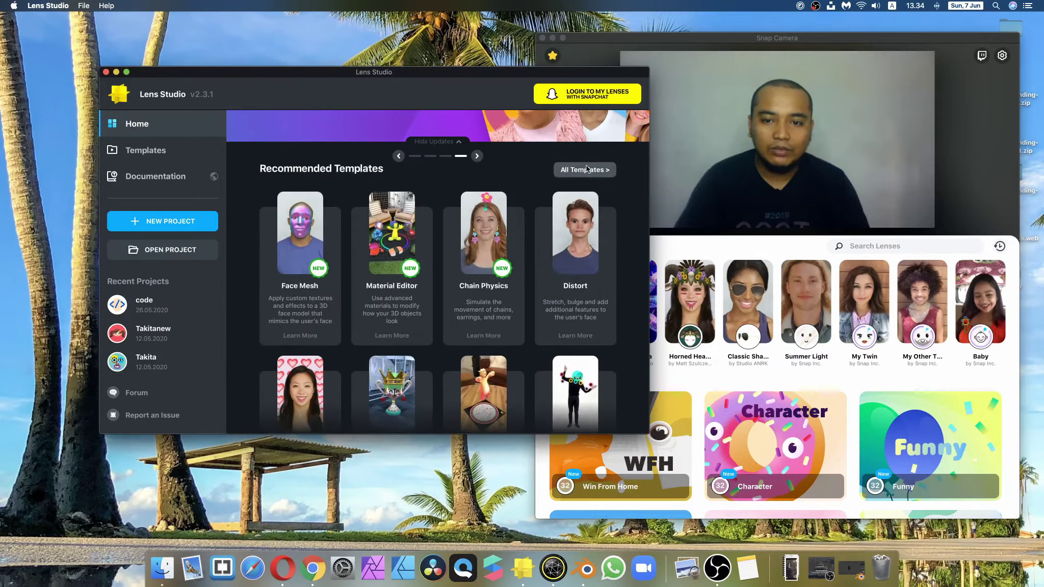
left_click(587, 169)
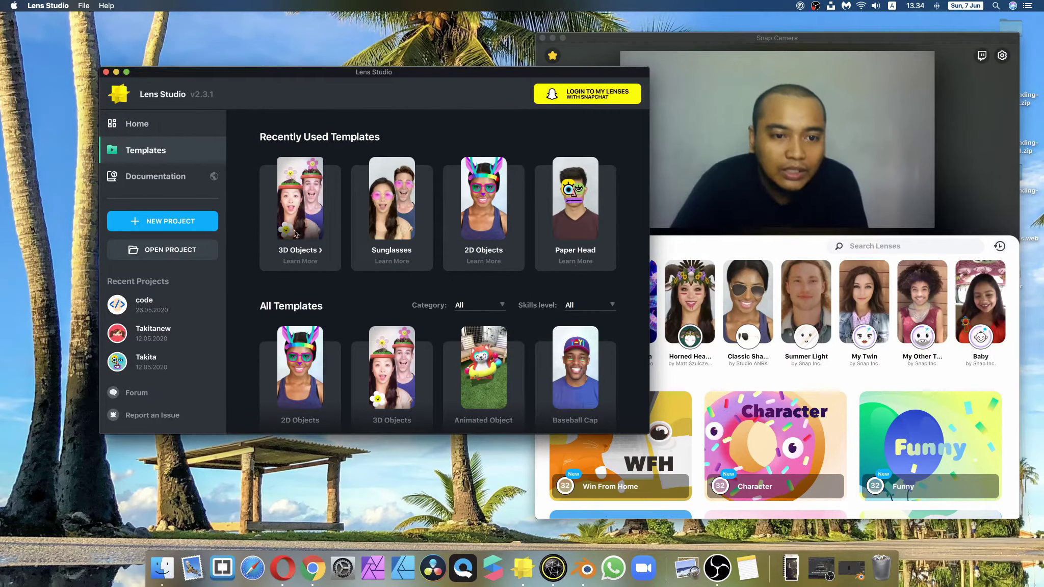
left_click(310, 204)
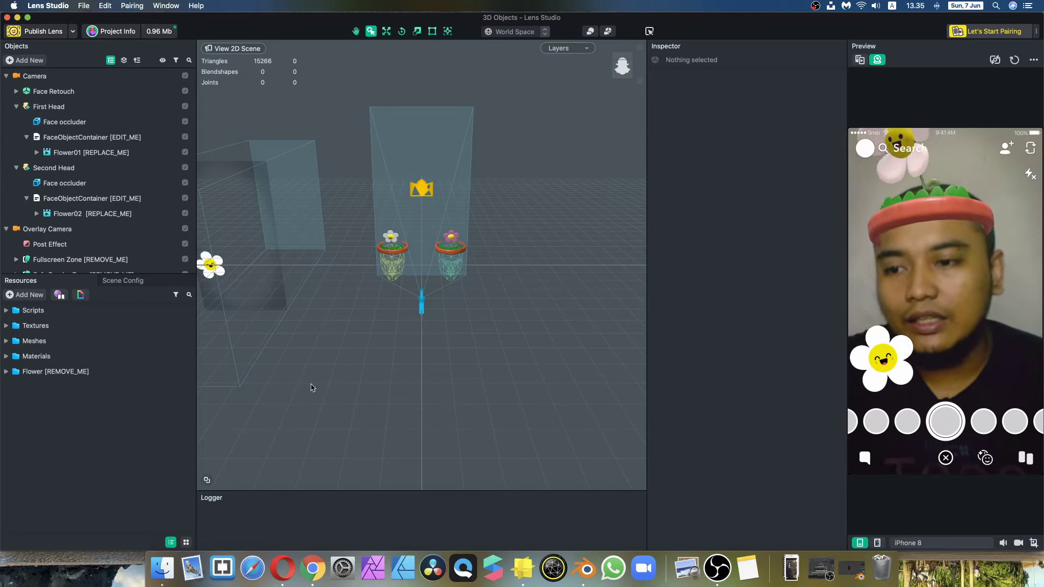
Import songkok-madura.fbx from Documents, Software, Lens Studio, Songkok Madura as a resource, keeping the default FBX import options.
left_click(31, 296)
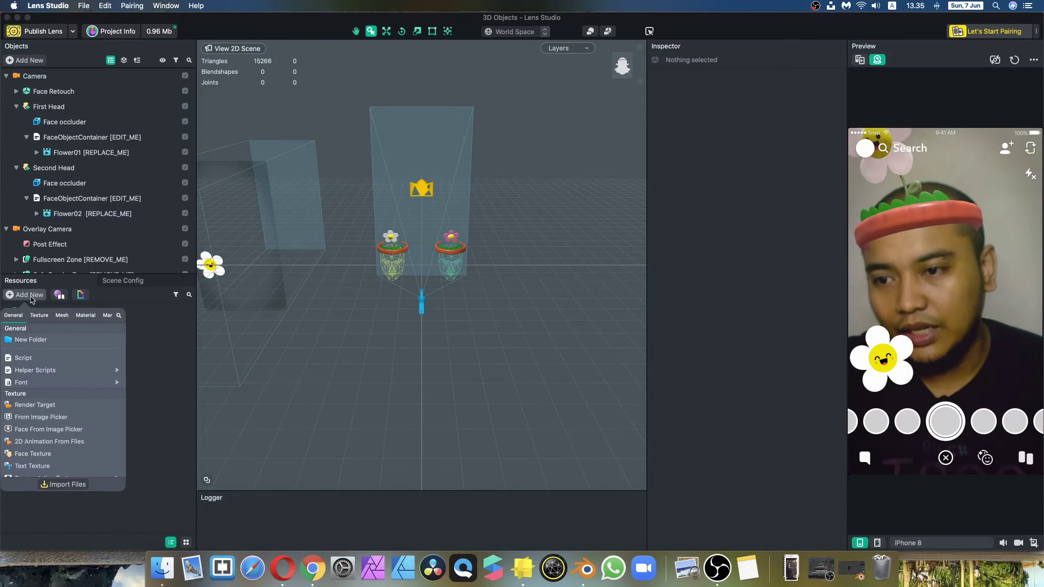
left_click(66, 487)
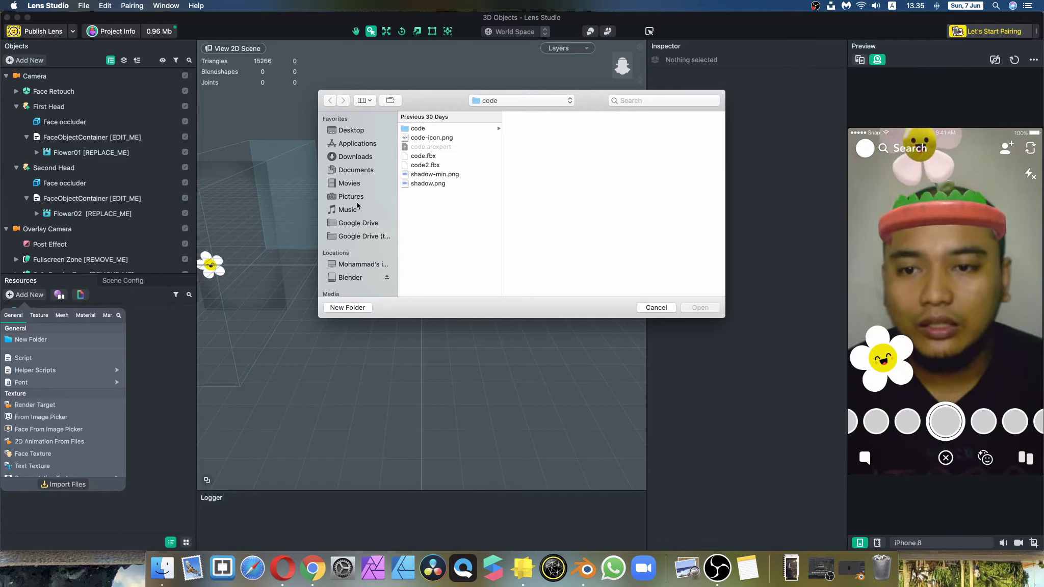
left_click(376, 172)
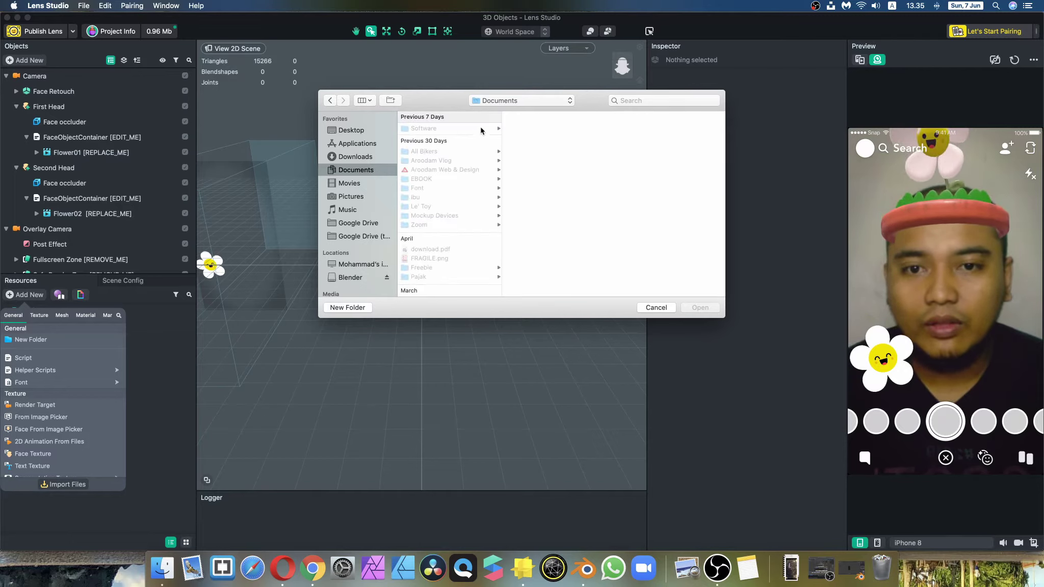
left_click(480, 128)
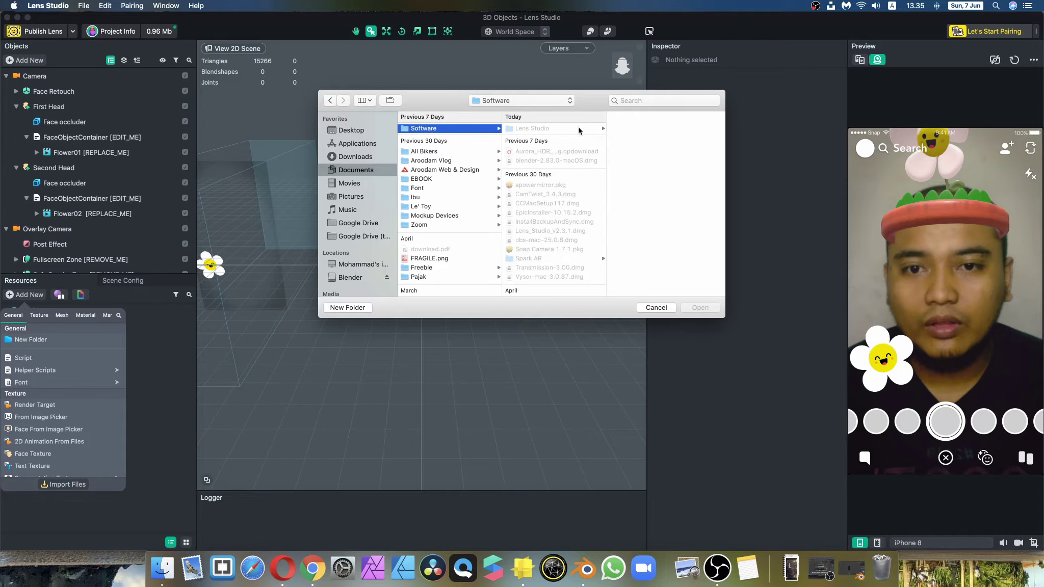
left_click(560, 128)
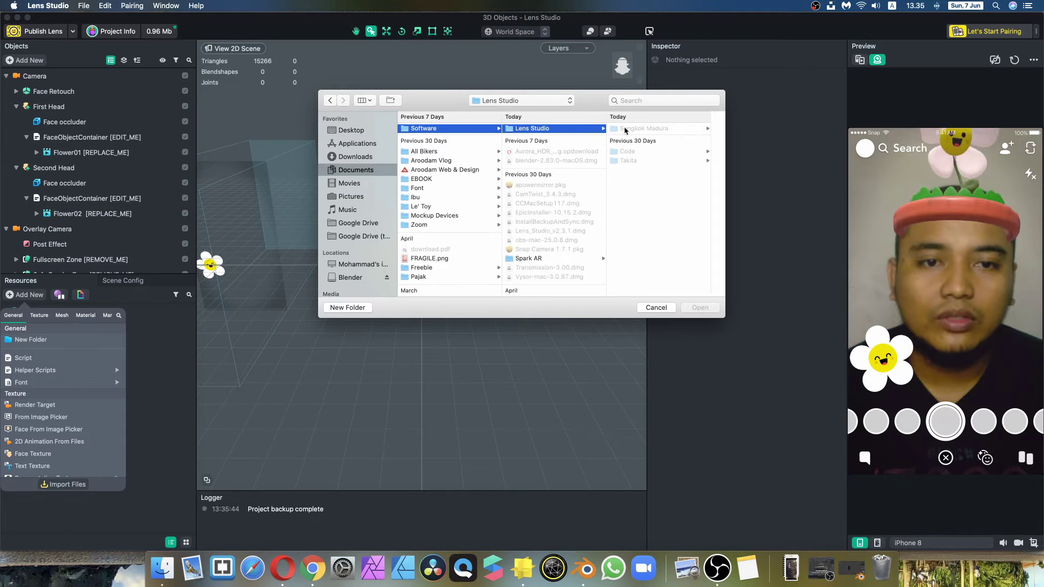
left_click(642, 128)
left_click(670, 131)
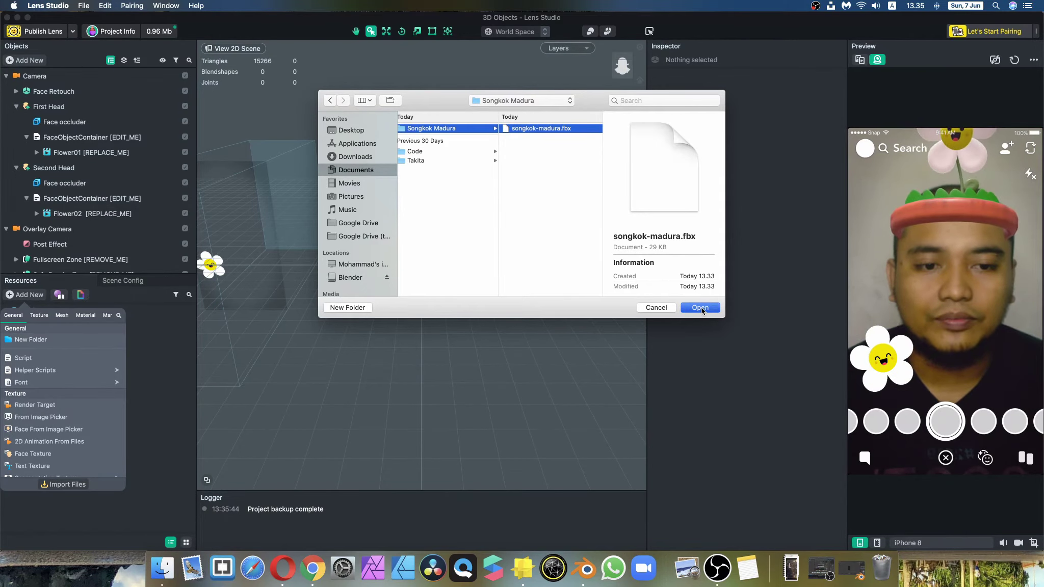
left_click(702, 308)
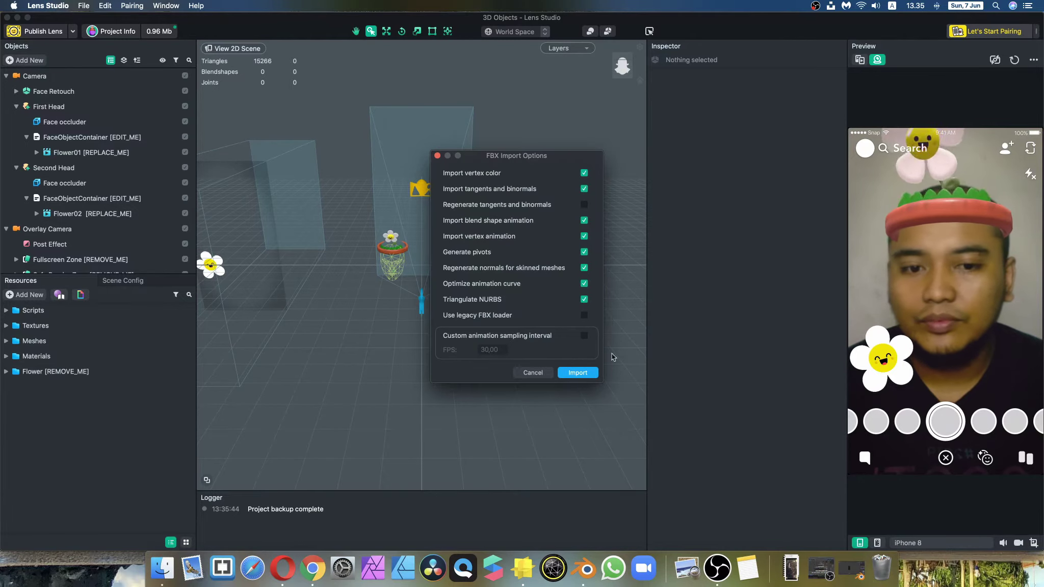
left_click(579, 374)
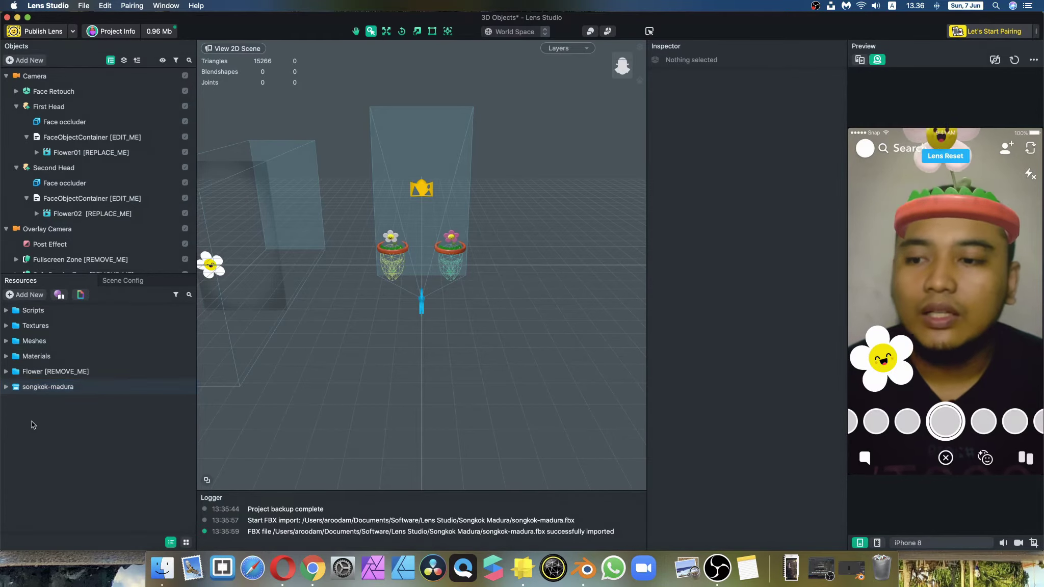
Examine the imported songkok-madura resource and compare the First Head and Second Head objects, their children and their head bindings.
left_click(49, 392)
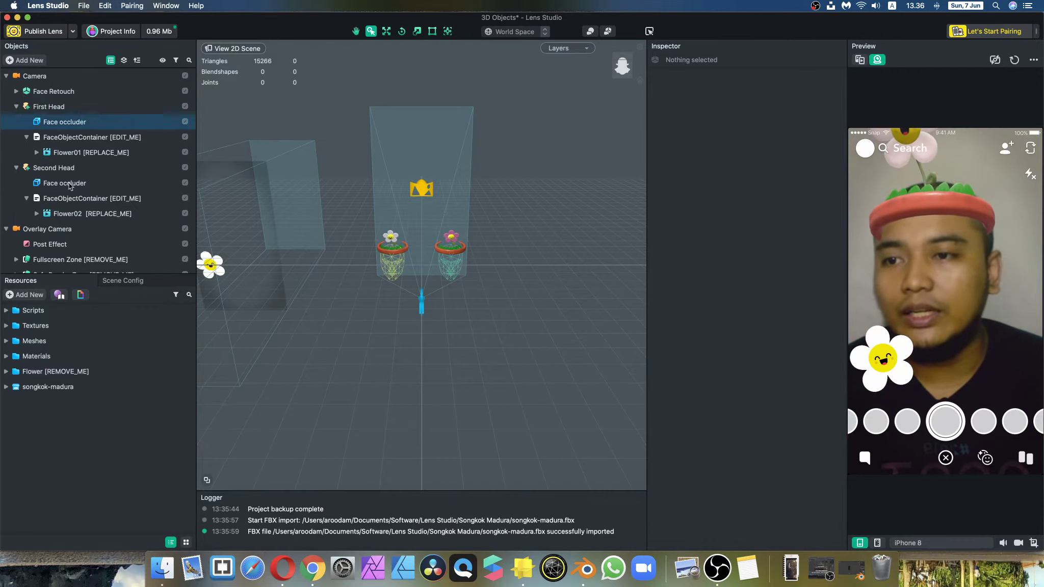
scroll(42, 159, "down", 2)
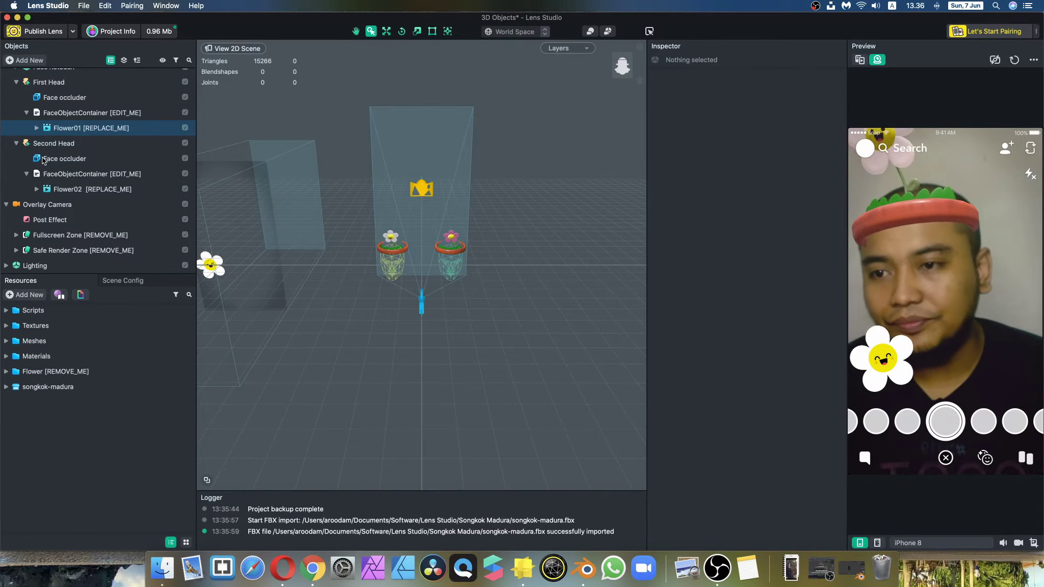
left_click(87, 132)
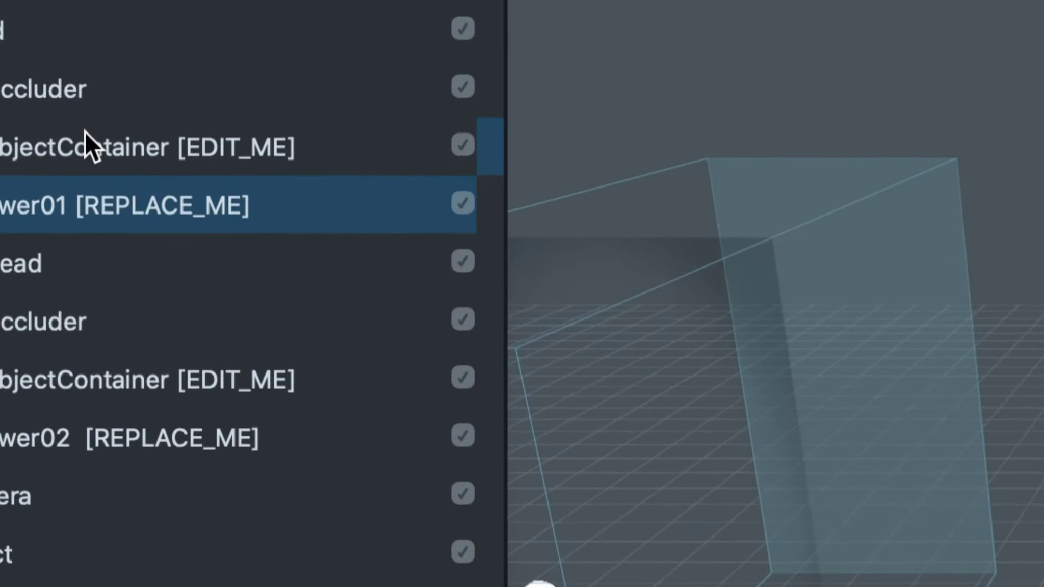
left_click(17, 98)
left_click(222, 91)
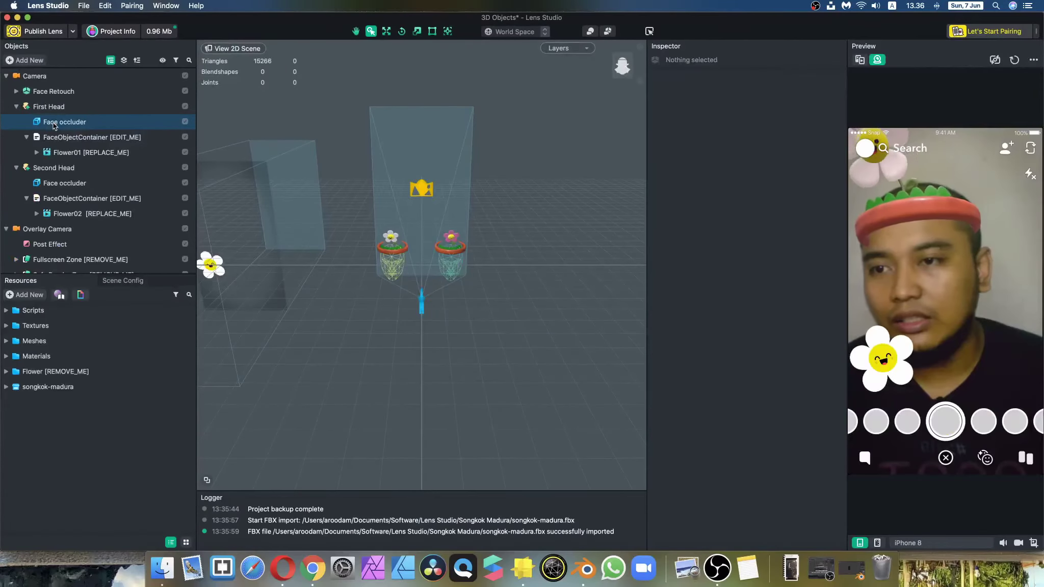
left_click(136, 137)
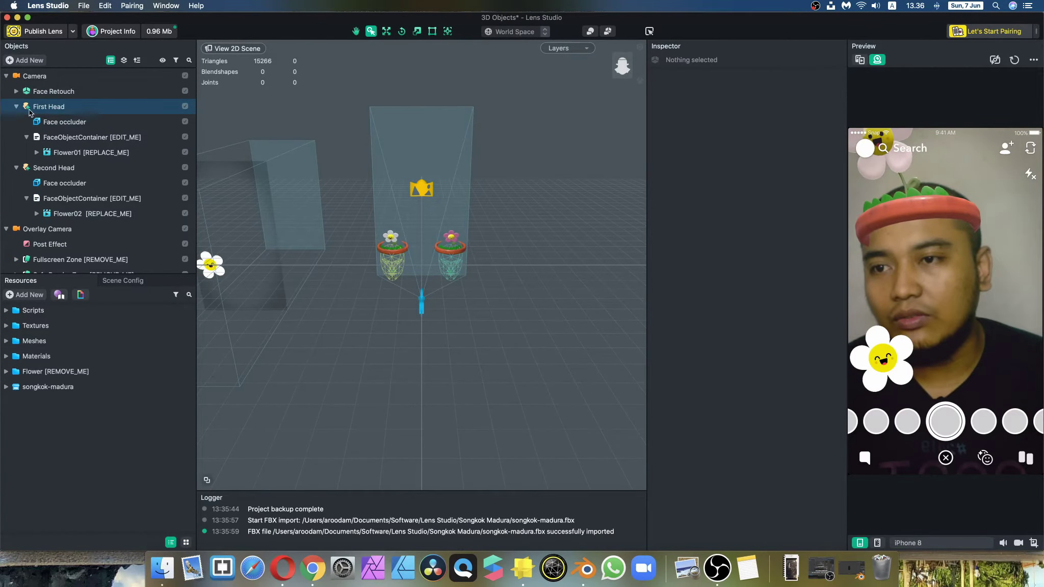
double_click(29, 110)
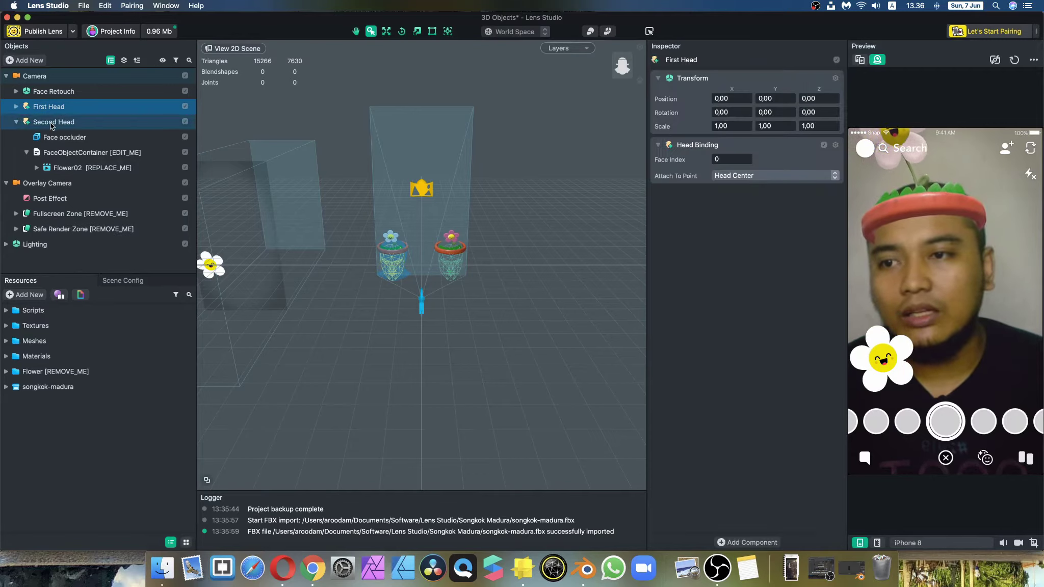
left_click(52, 125)
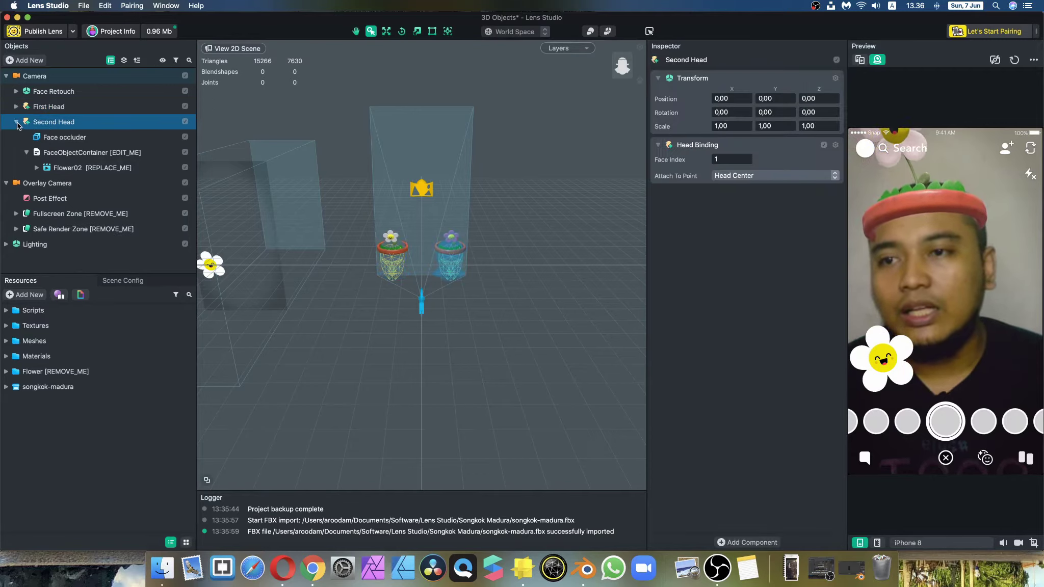
left_click(16, 107)
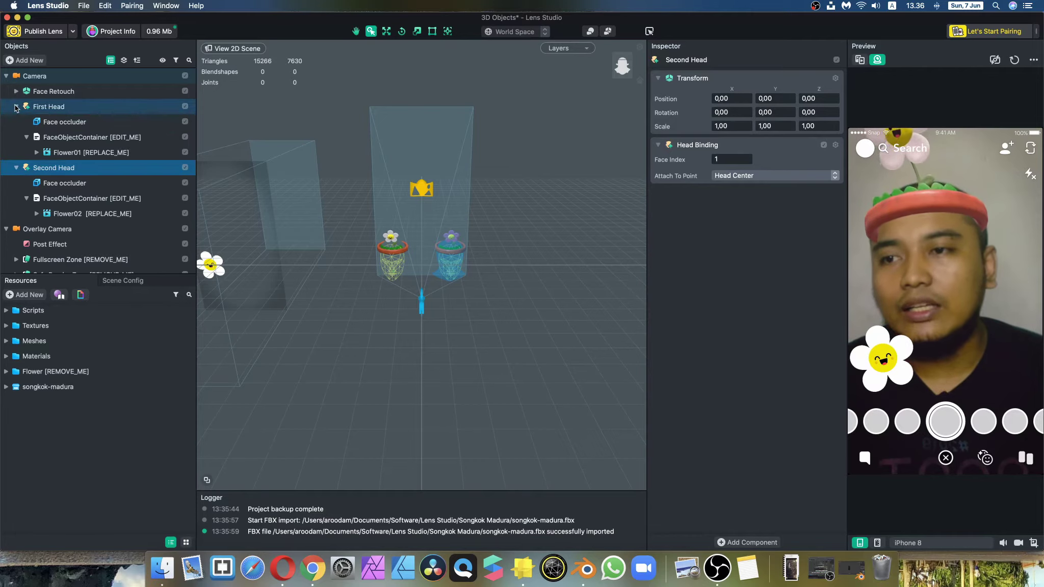
left_click(71, 109)
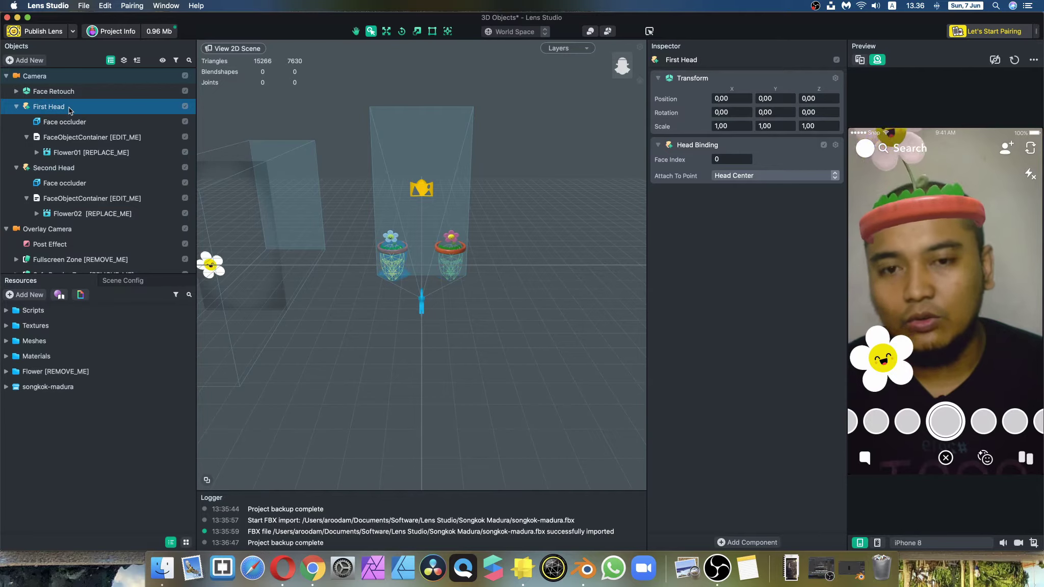
left_click(62, 169)
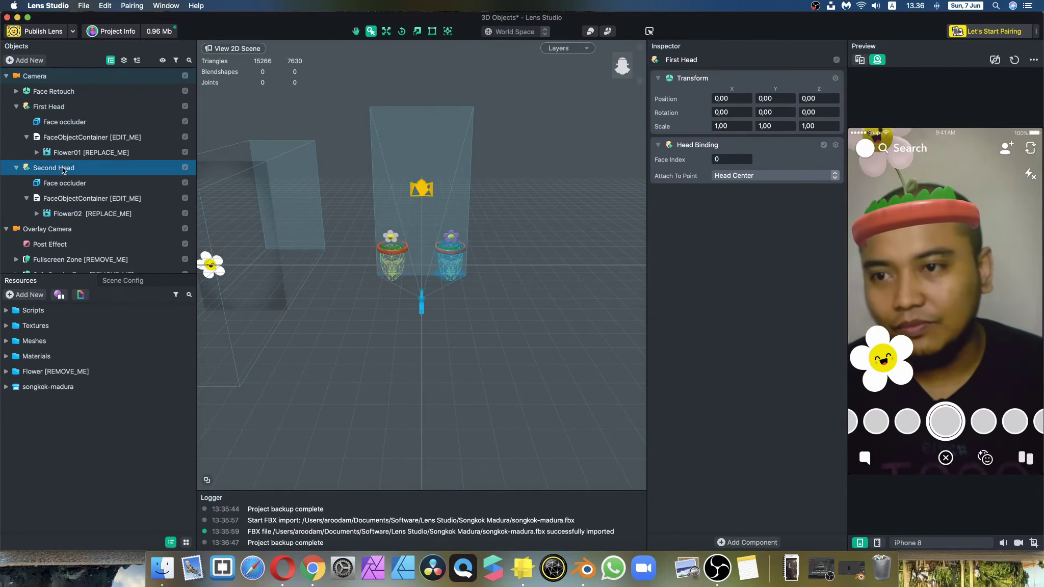
left_click(55, 110)
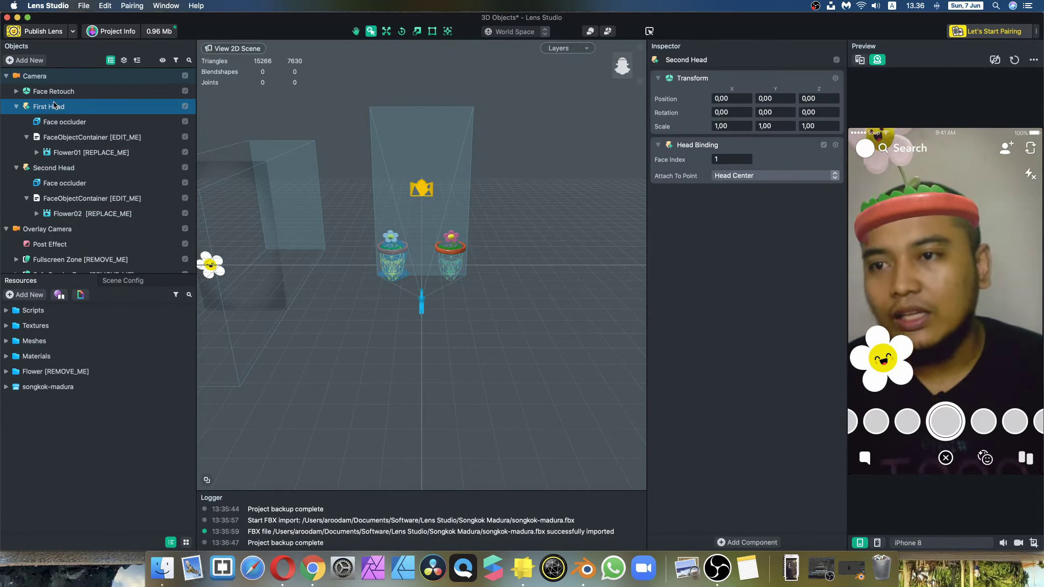
Delete the Flower01 [REPLACE_ME] object from the First Head's FaceObjectContainer.
left_click(103, 157)
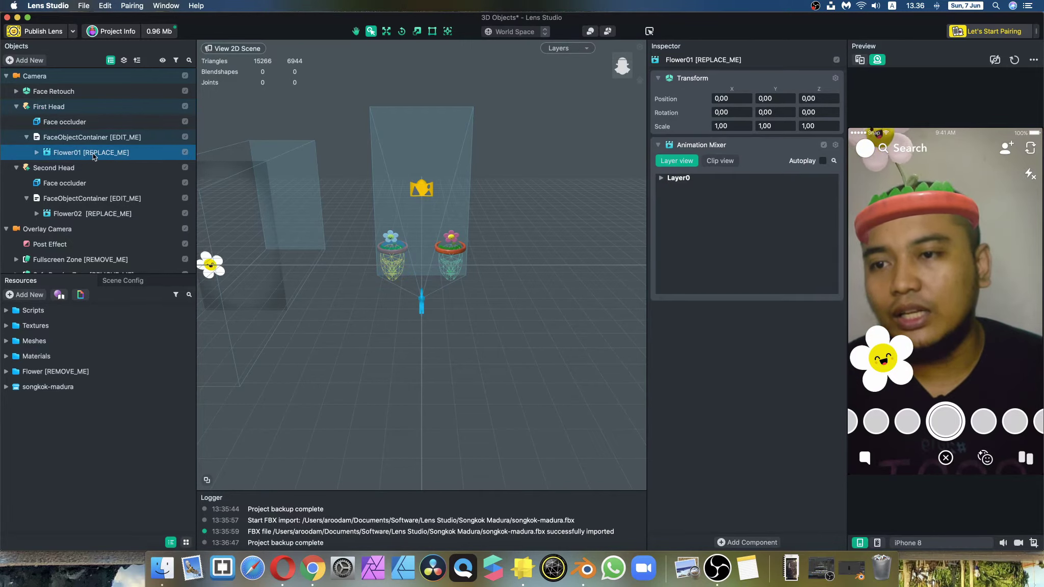
right_click(94, 156)
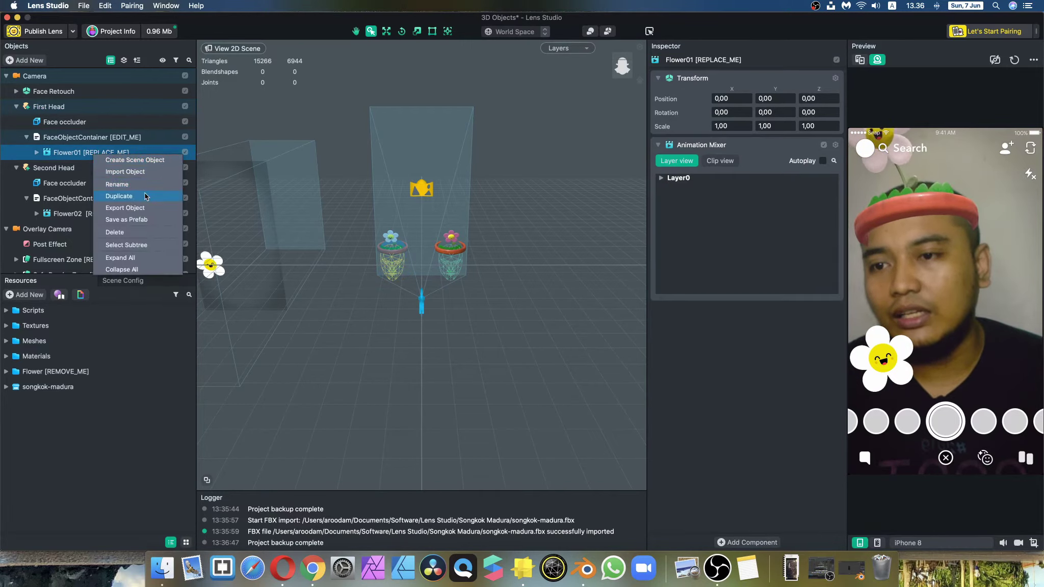
left_click(115, 232)
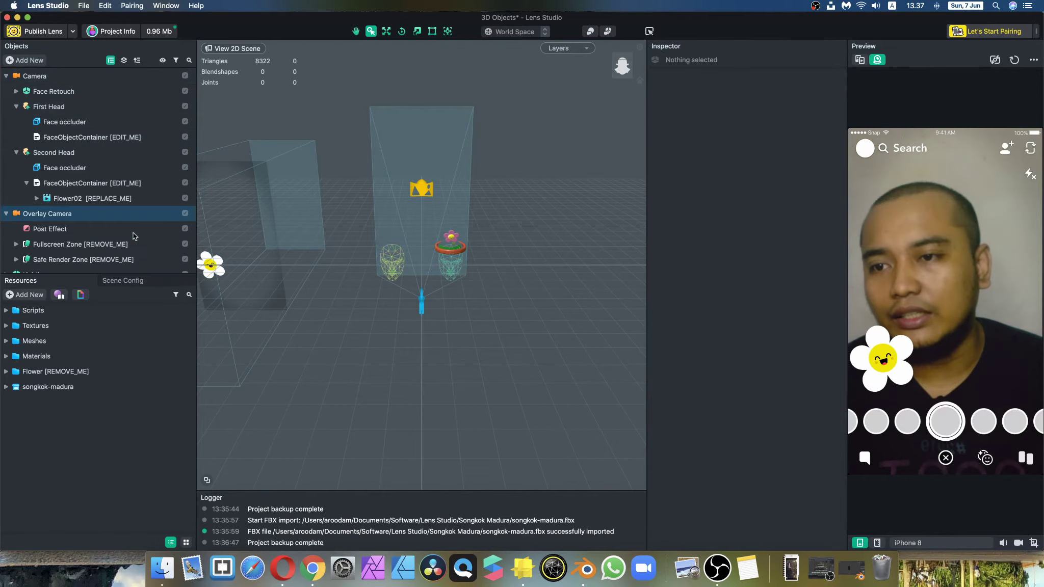
Expand the songkok-madura resource and place its prefab under First Head in the scene hierarchy.
left_click(19, 393)
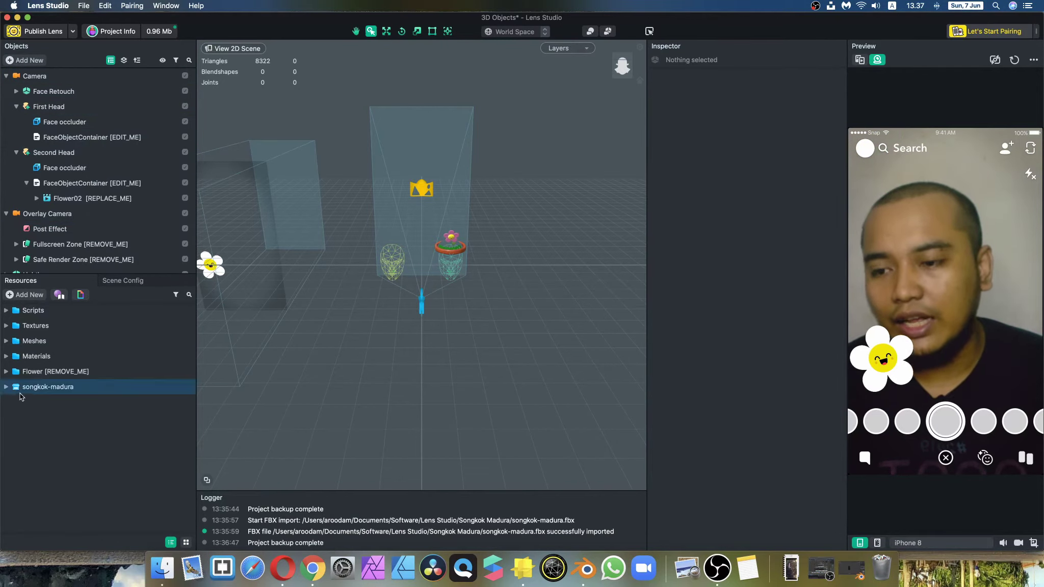
left_click(6, 388)
left_click(53, 450)
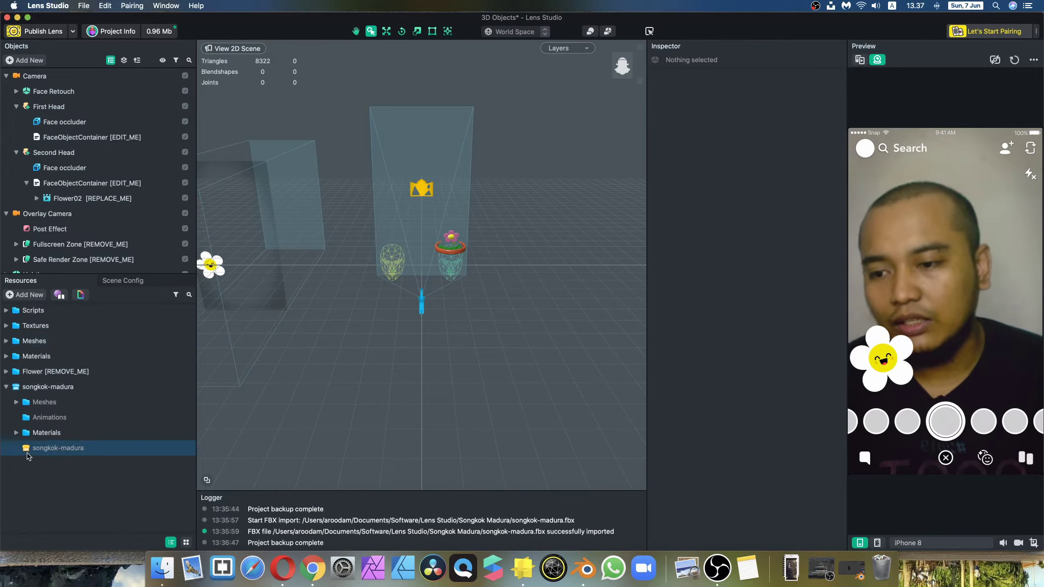
left_click(33, 452)
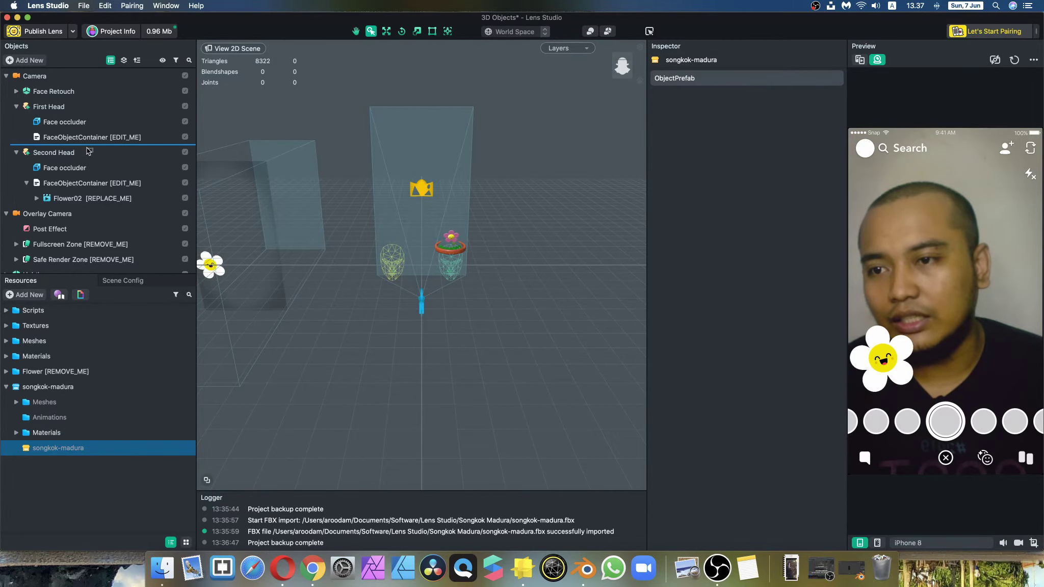
left_click_drag(88, 151, 71, 113)
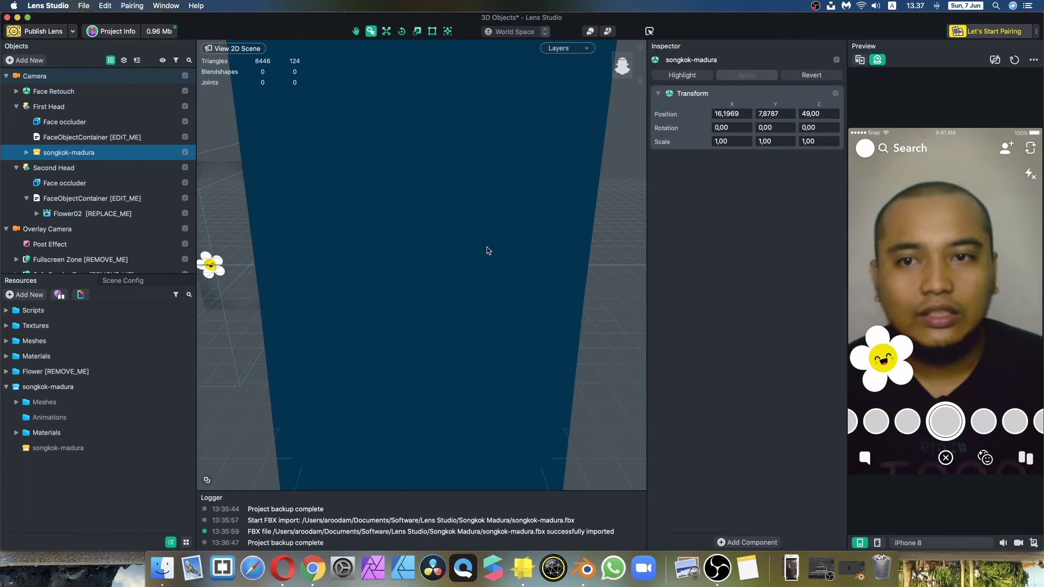
Examine the imported songkok mesh in the 3D scene from the front and the side to judge its size.
scroll(487, 250, "down", 5)
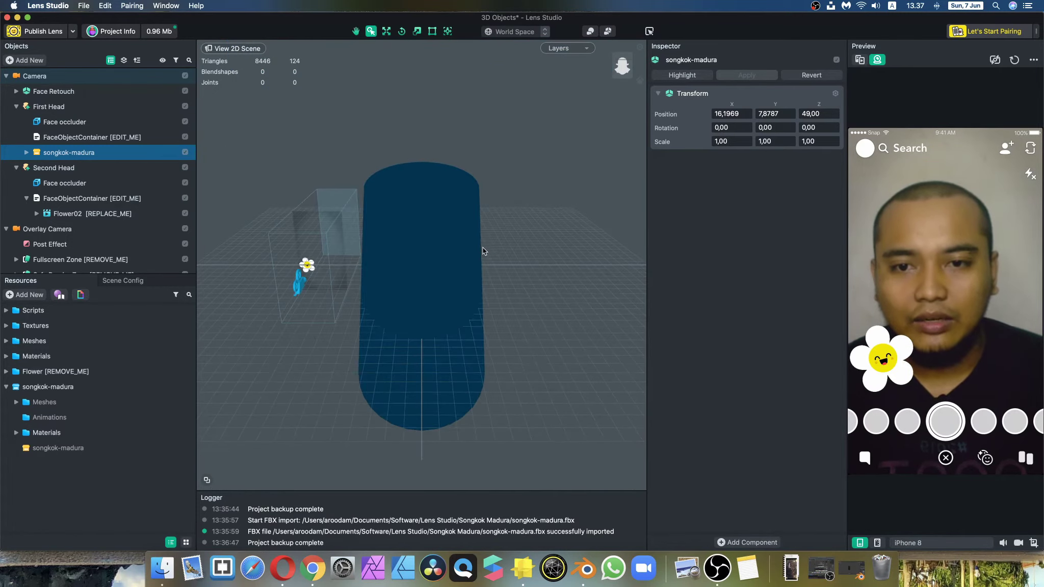
left_click(401, 256)
scroll(401, 255, "up", 5)
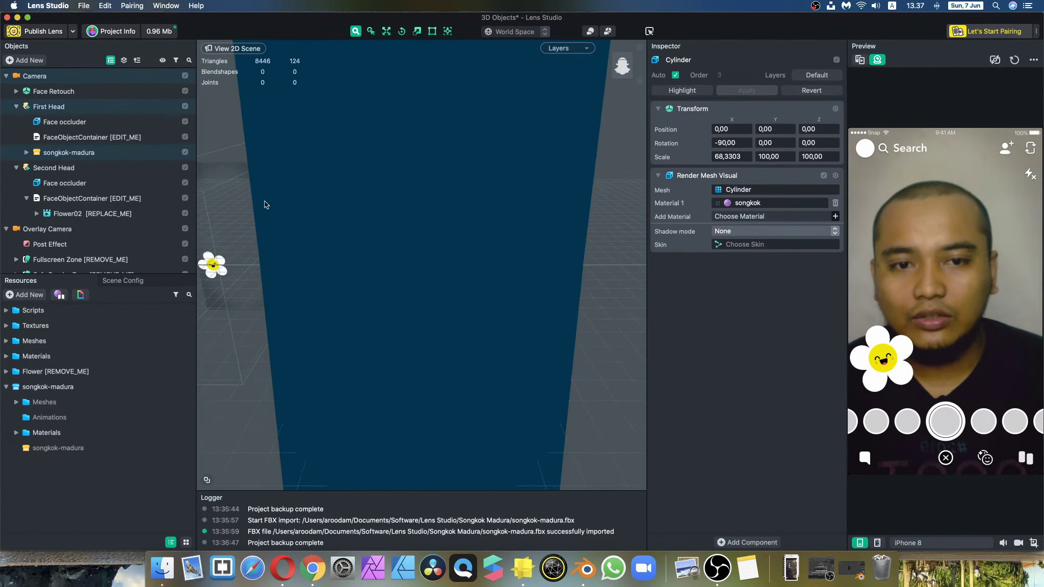
scroll(326, 215, "down", 5)
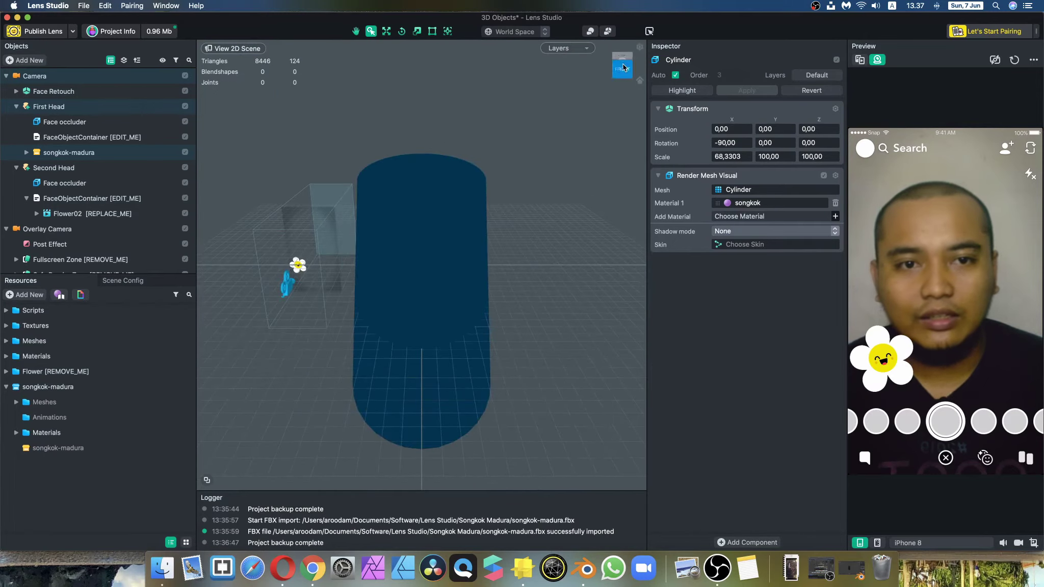
left_click_drag(624, 66, 433, 201)
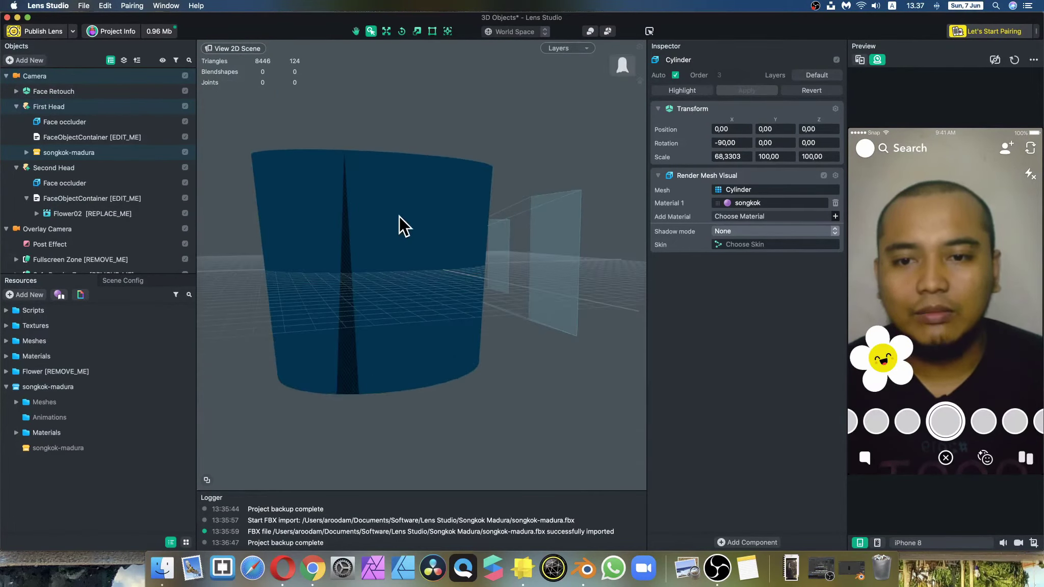
left_click(630, 73)
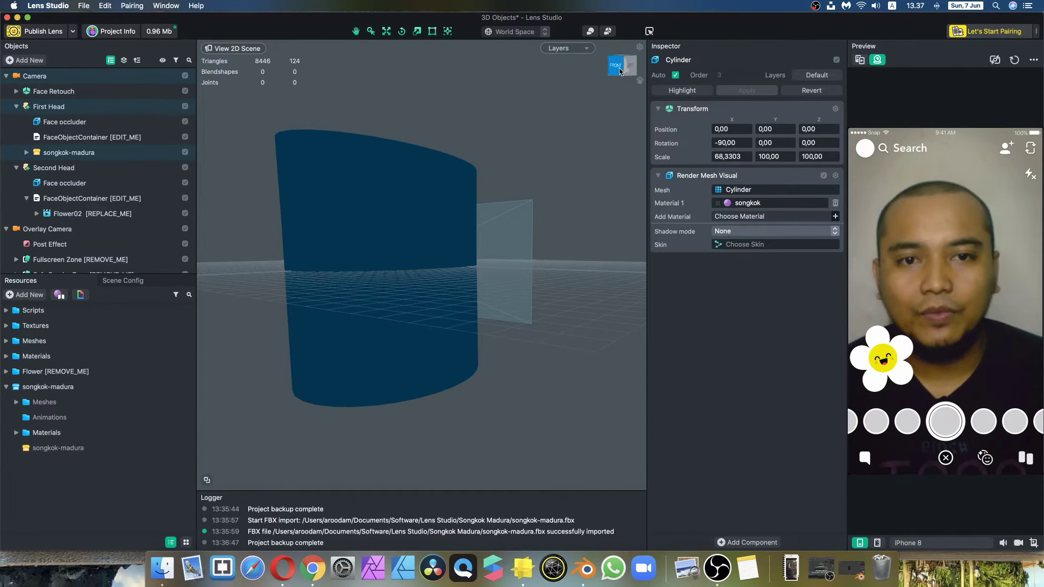
left_click(621, 72)
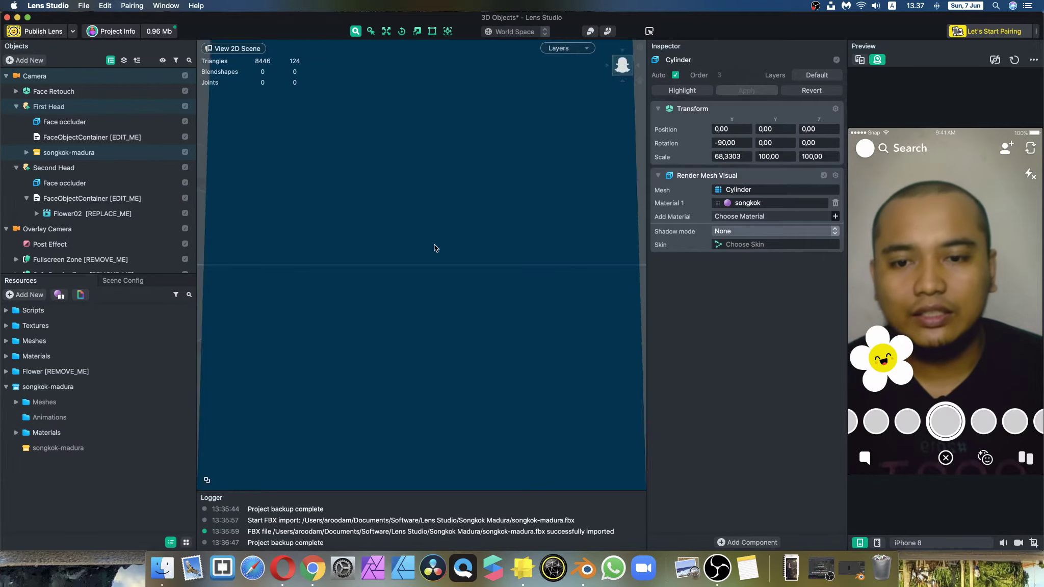
key("f")
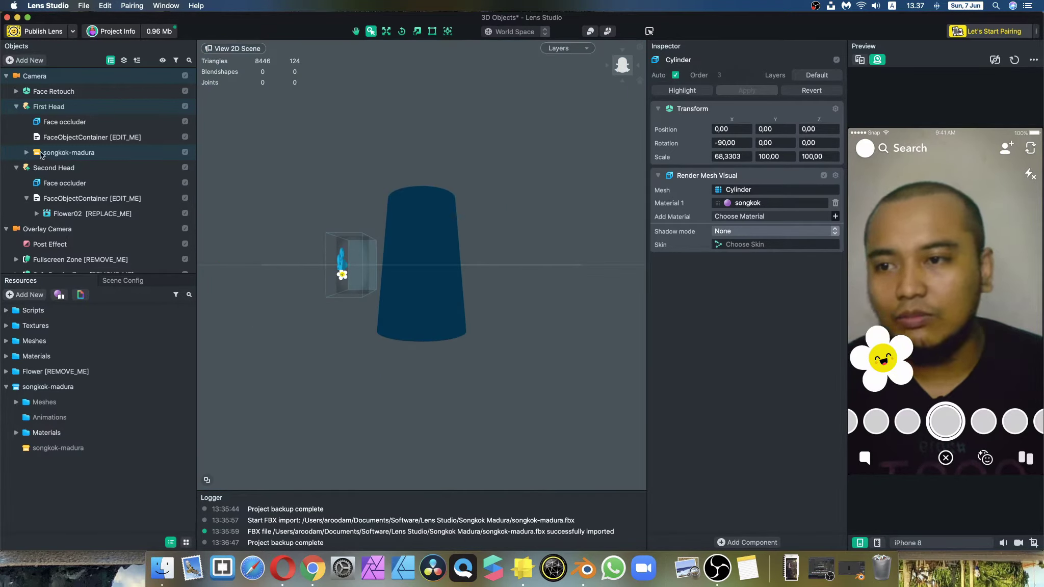
Scale the songkok-madura object under First Head down to about 0.162 in X and 0.1349 in Y.
left_click(41, 153)
left_click(27, 153)
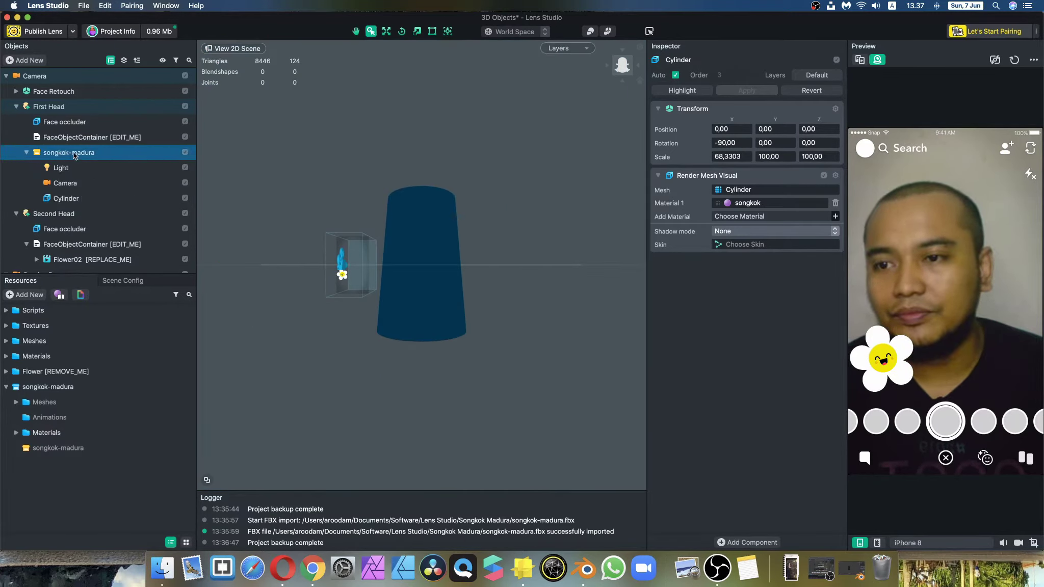
left_click(69, 200)
left_click(67, 153)
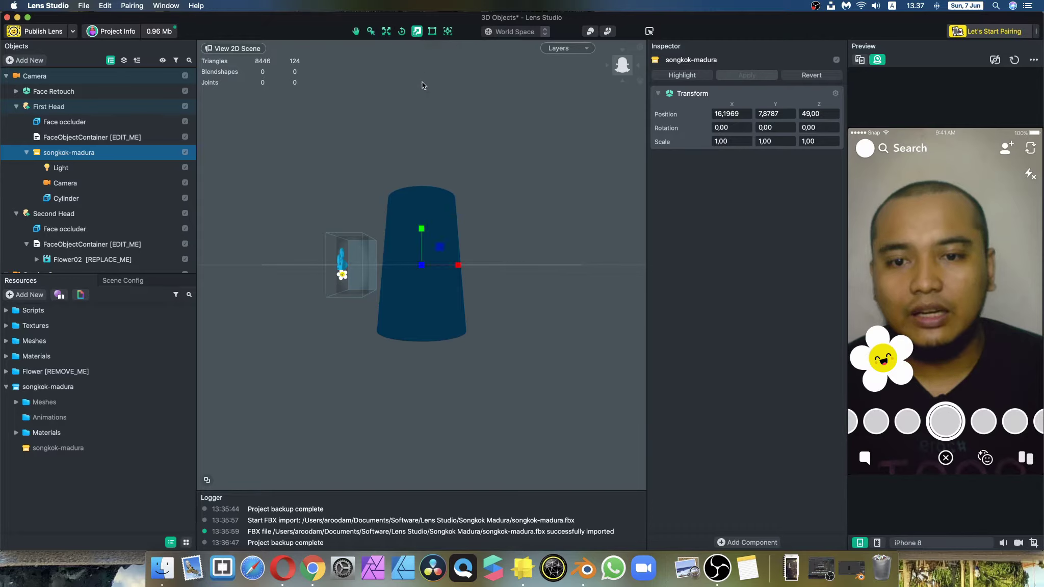
scroll(510, 272, "up", 3)
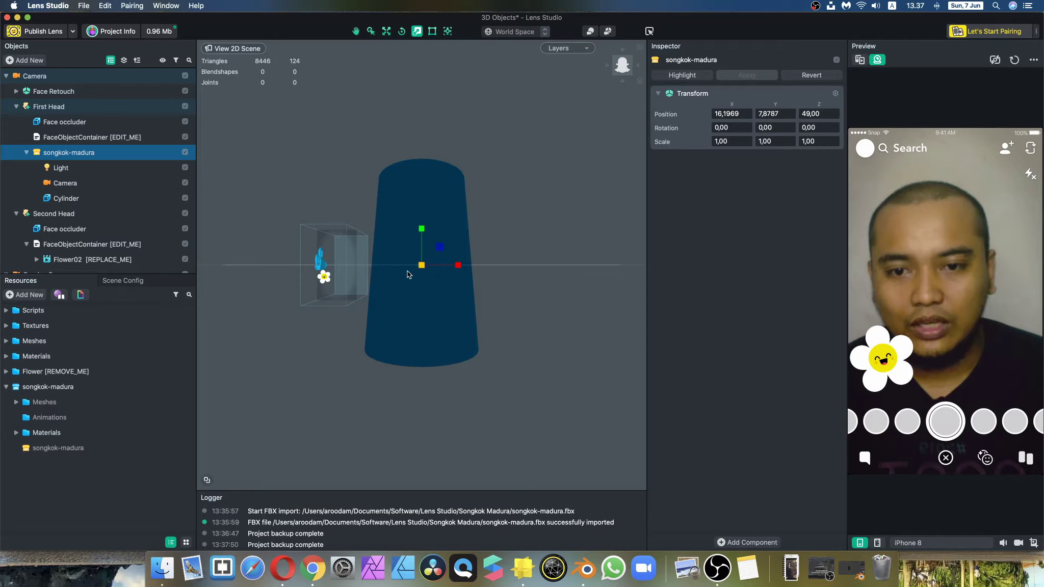
mouse_move(458, 265)
left_mouse_down()
mouse_move(422, 252)
mouse_move(447, 268)
left_mouse_up()
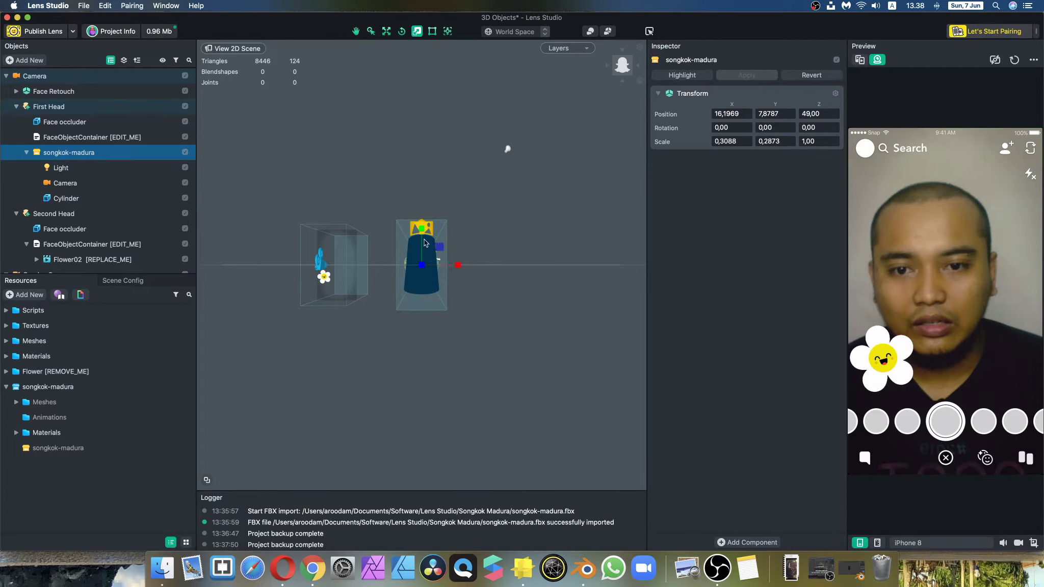
left_click_drag(422, 232, 441, 267)
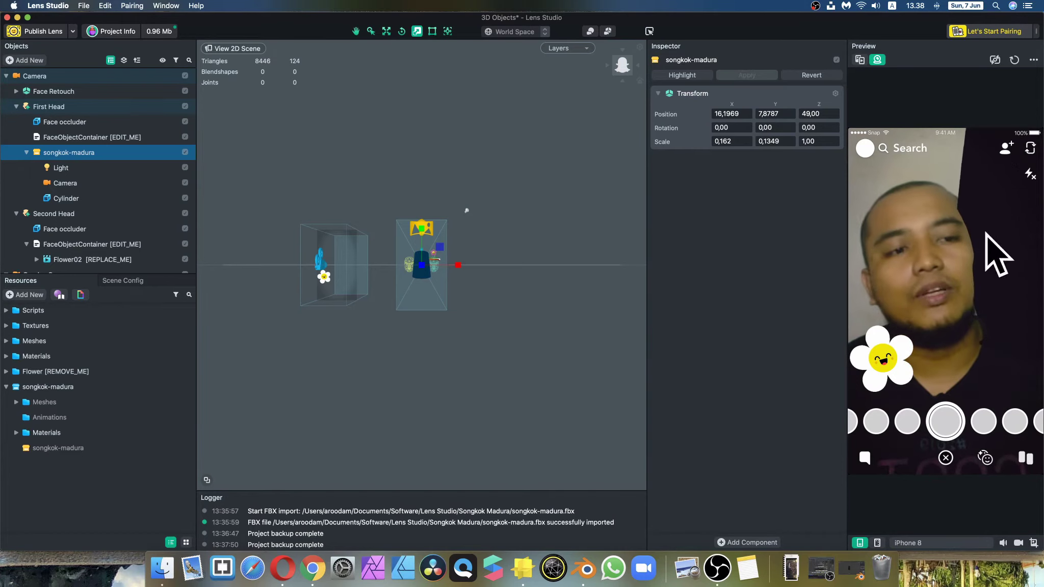
Shorten the songkok-madura object in depth by scaling it to about 0.0917 in Z.
scroll(452, 299, "up", 4)
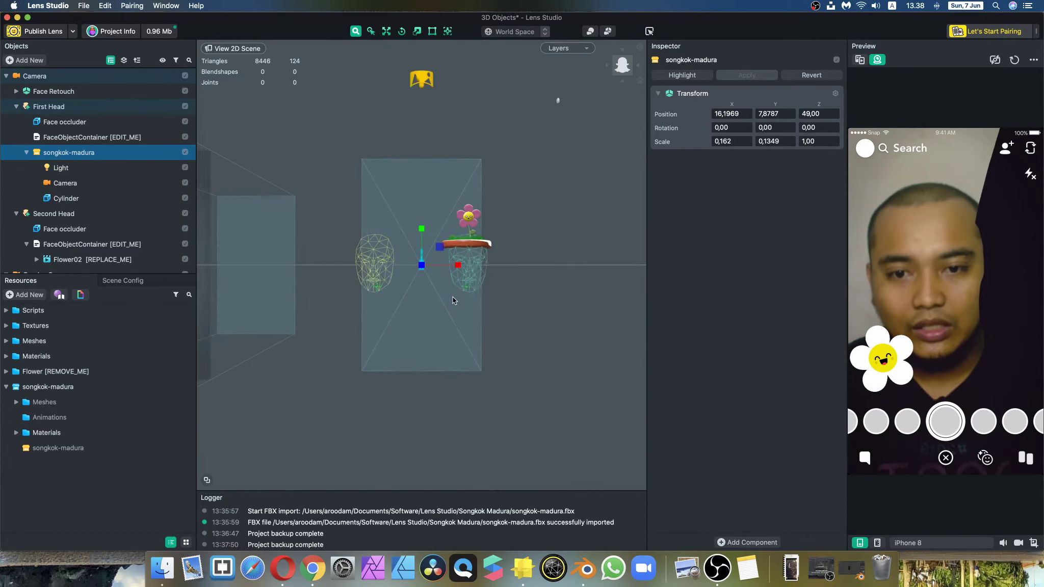
scroll(452, 297, "down", 4)
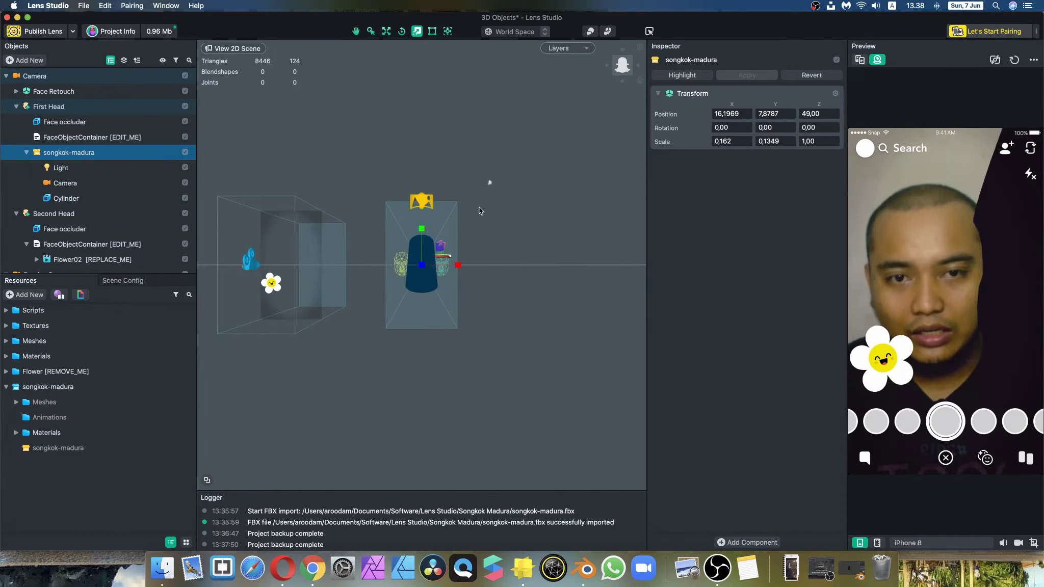
left_click(607, 66)
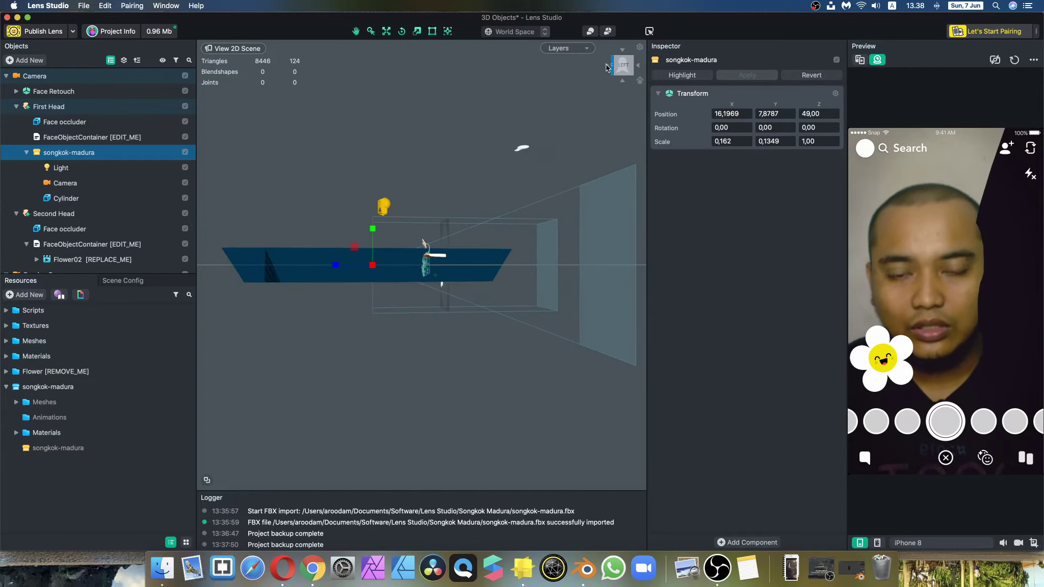
left_click_drag(336, 266, 371, 270)
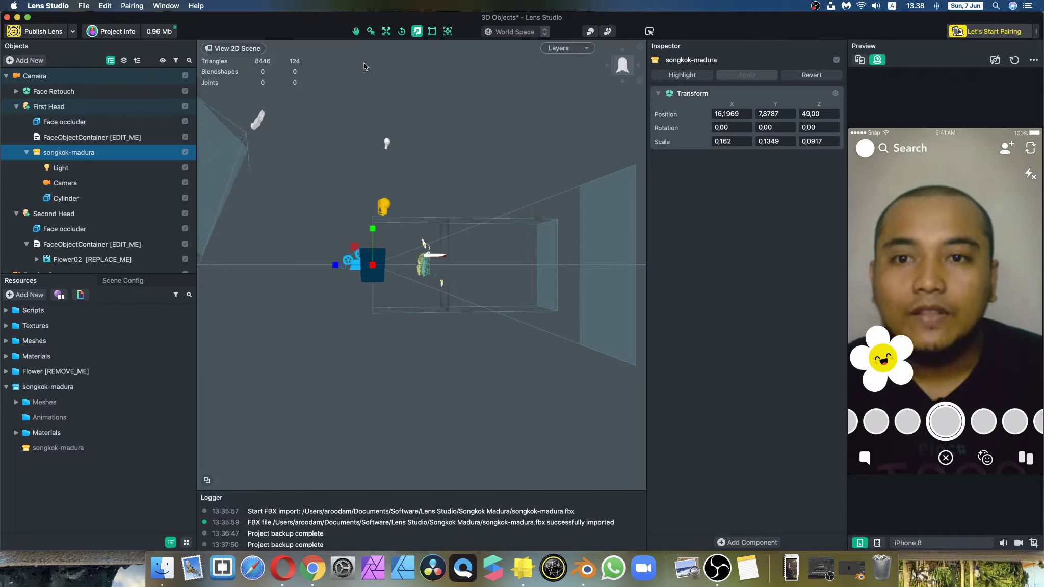
Examine the two head meshes beside the songkok and identify which Face occluder belongs to First Head and which to Second Head.
scroll(431, 287, "up", 5)
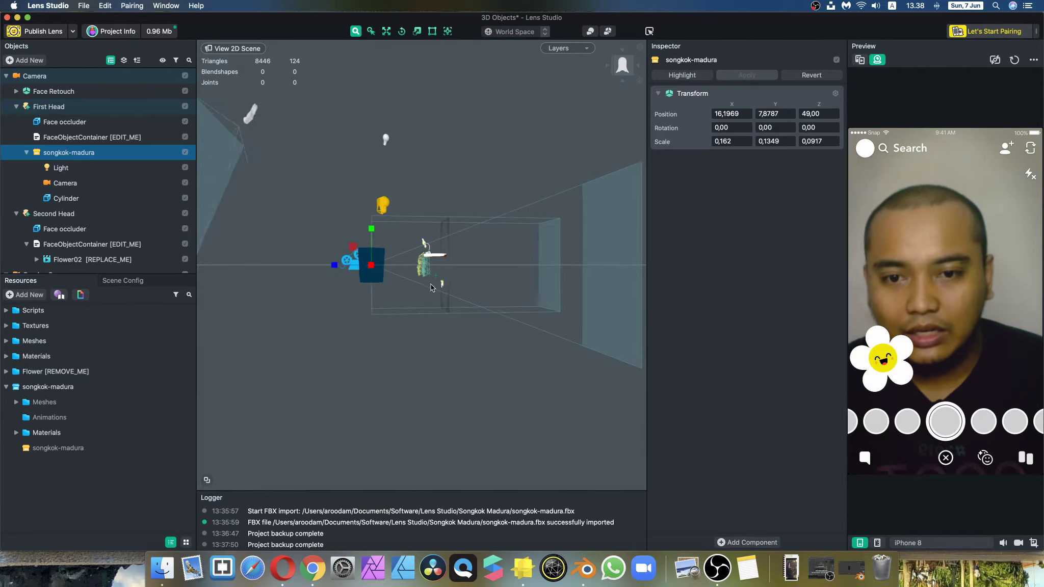
scroll(429, 288, "down", 3)
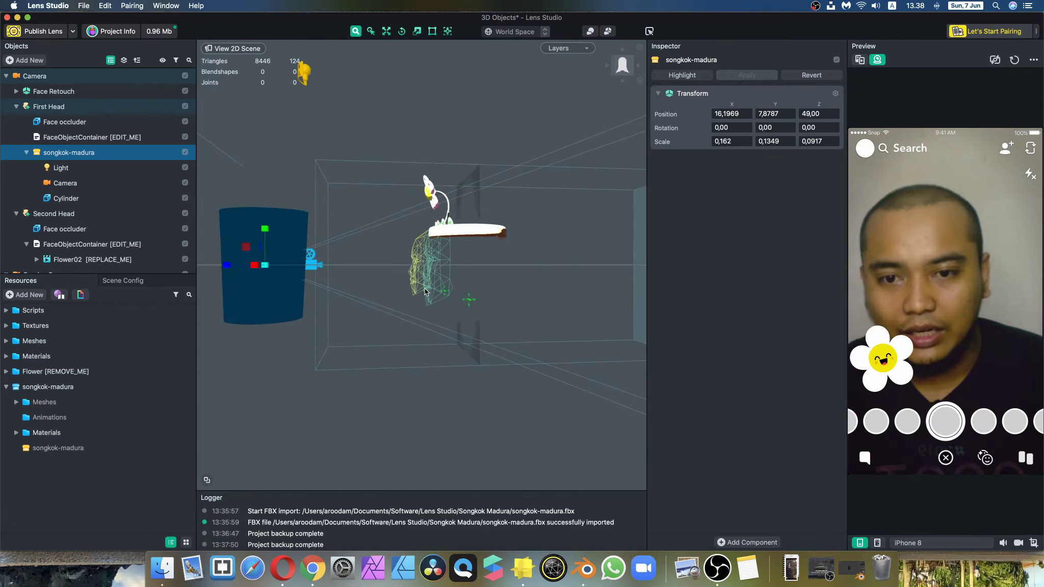
left_click(638, 65)
left_click(639, 63)
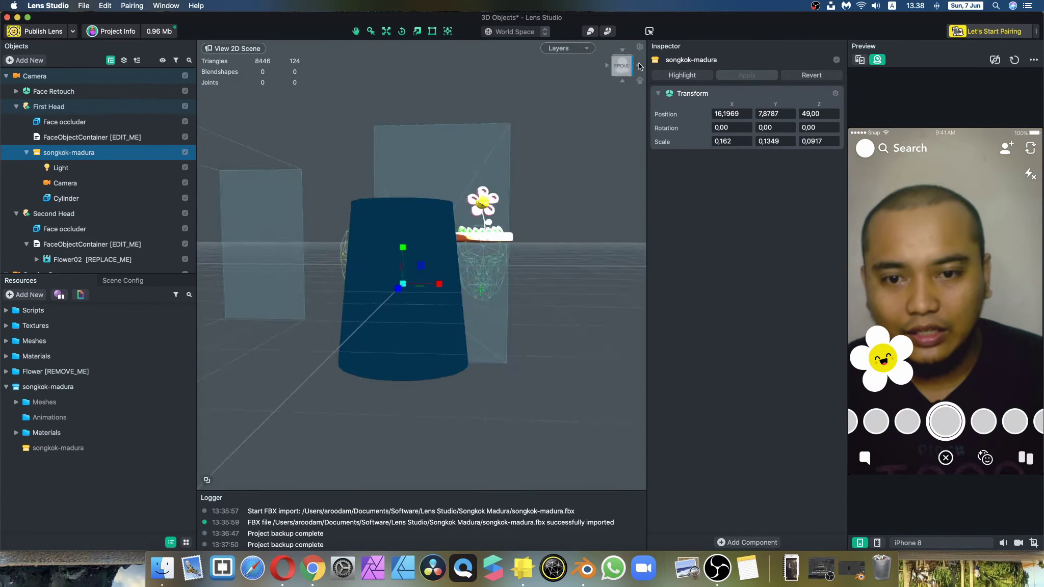
left_click(635, 71)
left_click(635, 72)
key("r")
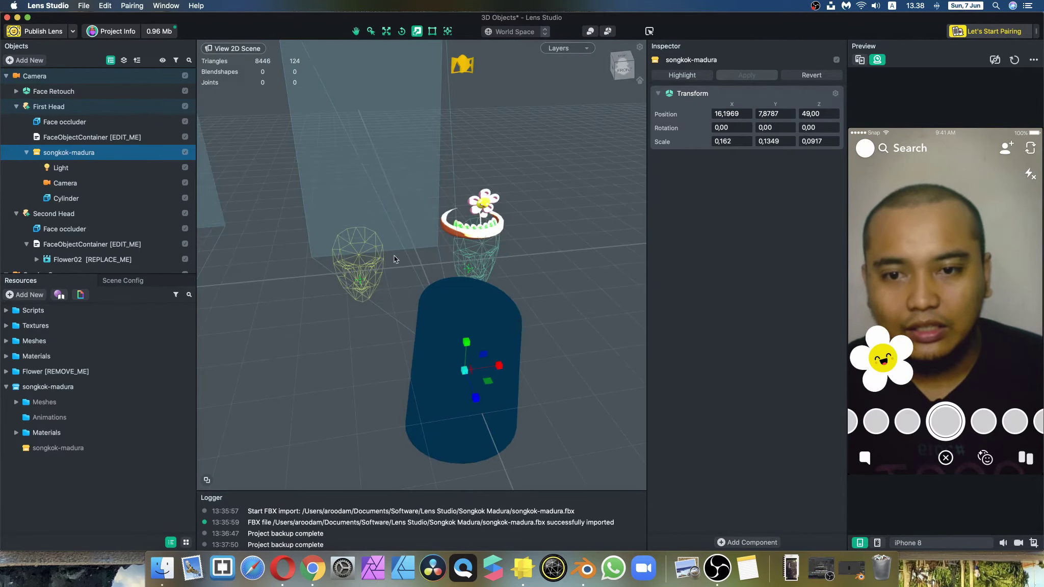
left_click(359, 270)
left_click(480, 245)
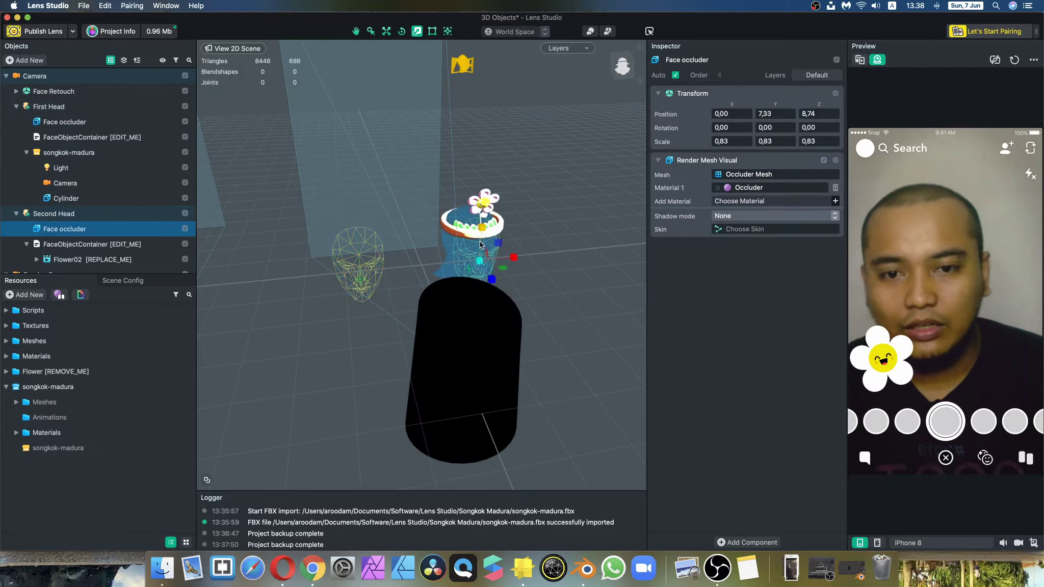
left_click(359, 256)
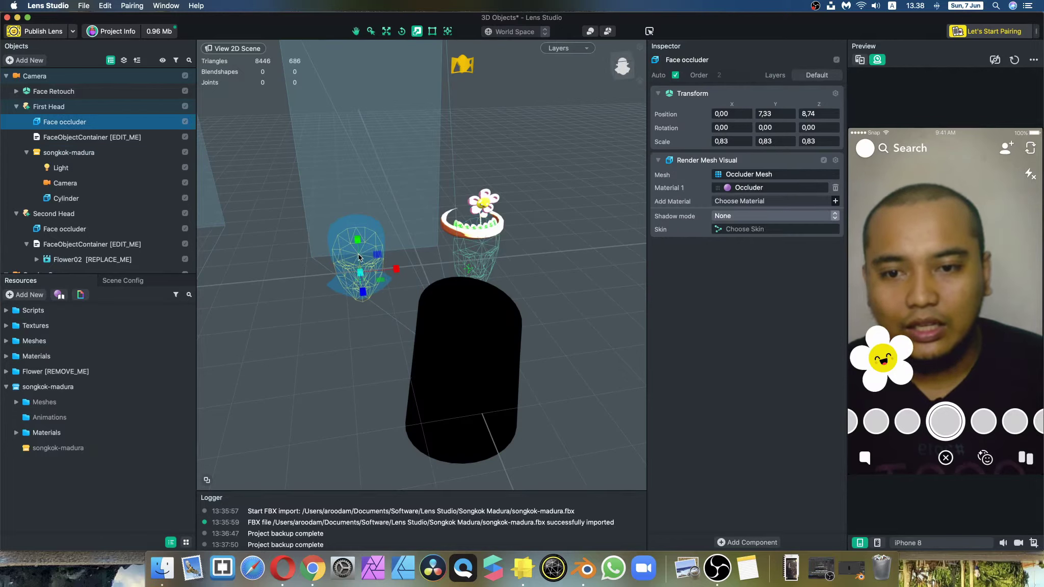
Move the songkok's Cylinder above the first head, to about X -128.65, Y 147.41, Z -463.05.
left_click(459, 376)
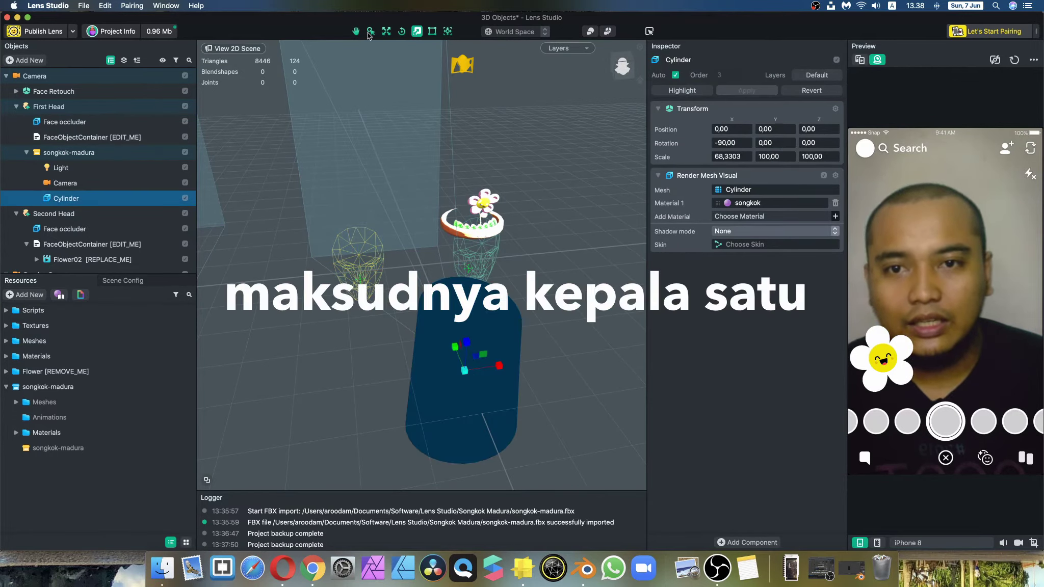
left_click(385, 34)
left_click_drag(464, 374, 359, 191)
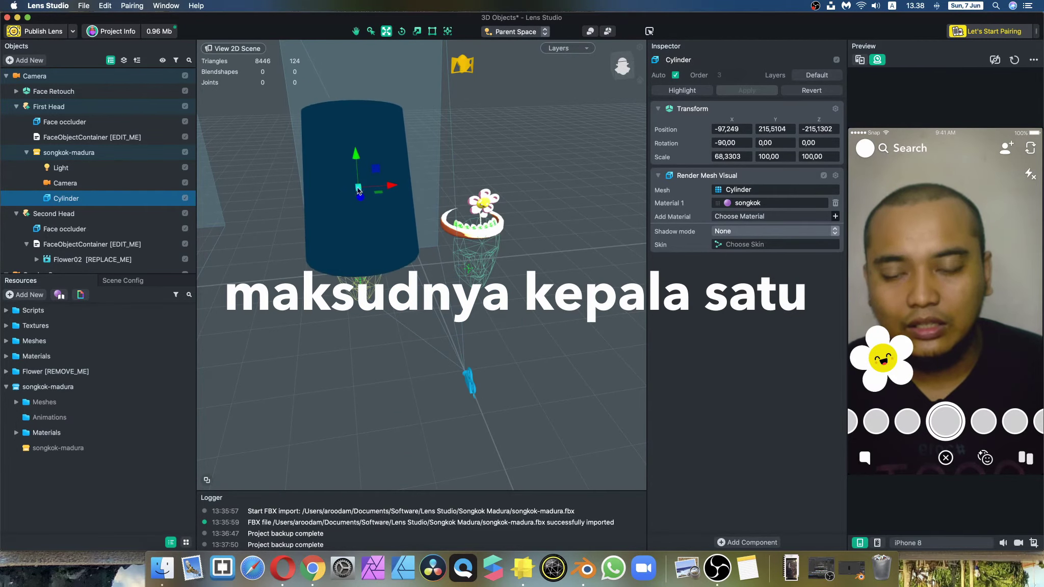
left_click_drag(623, 66, 595, 65)
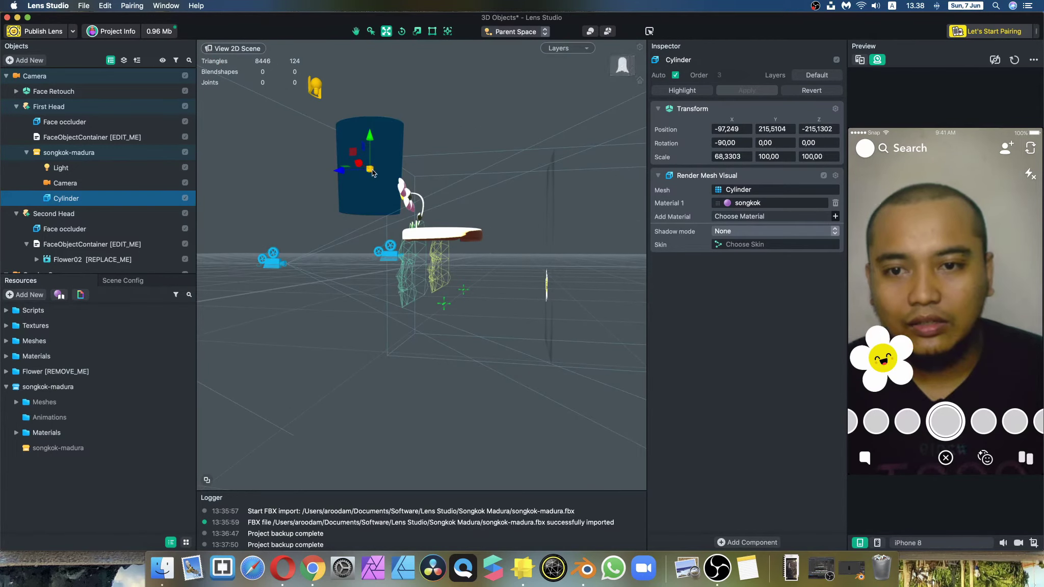
left_click_drag(370, 169, 447, 202)
Scale the songkok's Cylinder down to about X 40.97, Y 71.56, Z 72.99 to suit the first head.
left_click(623, 65)
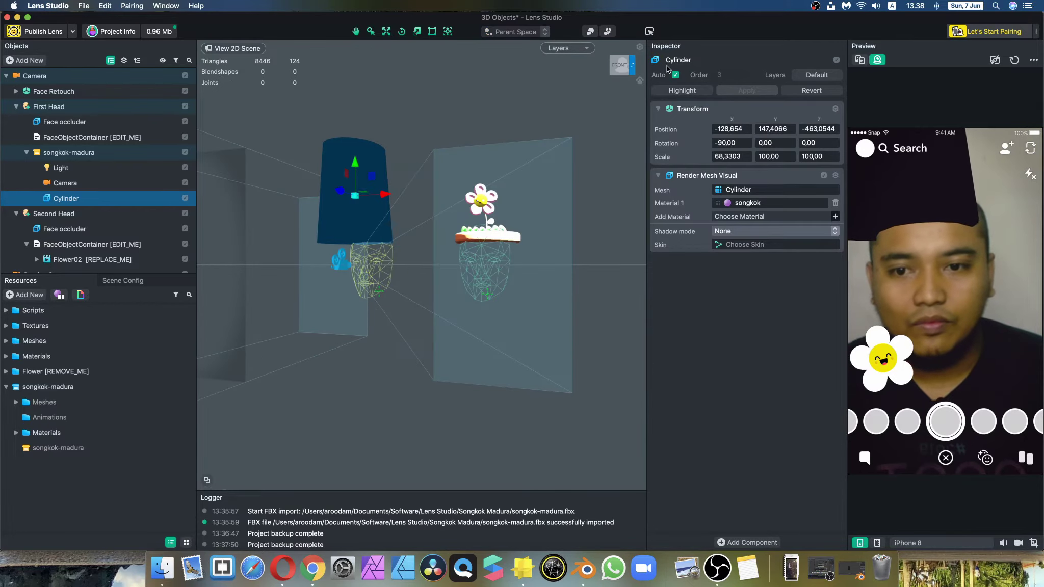
left_click(627, 70)
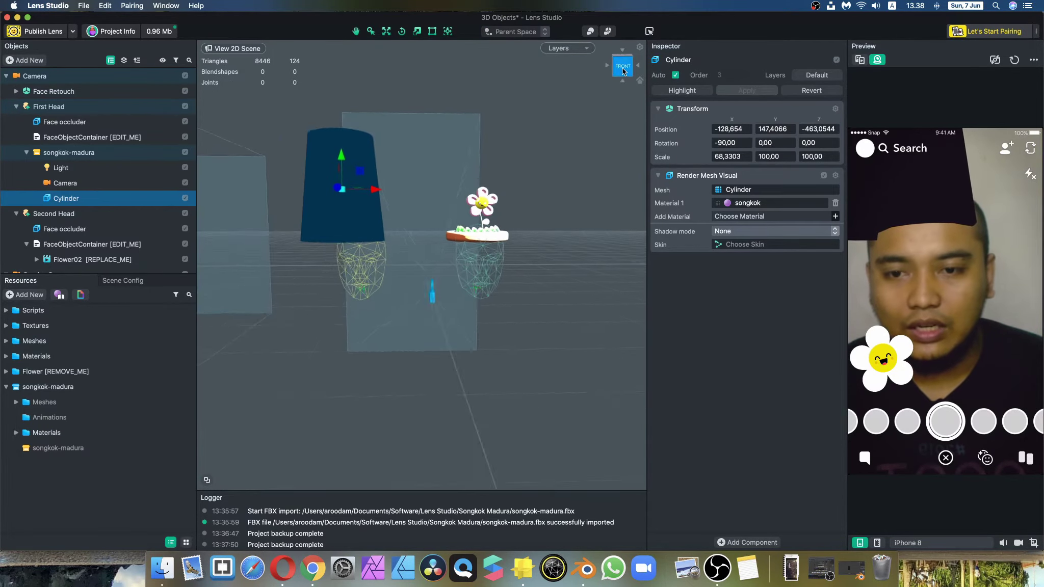
left_click(402, 31)
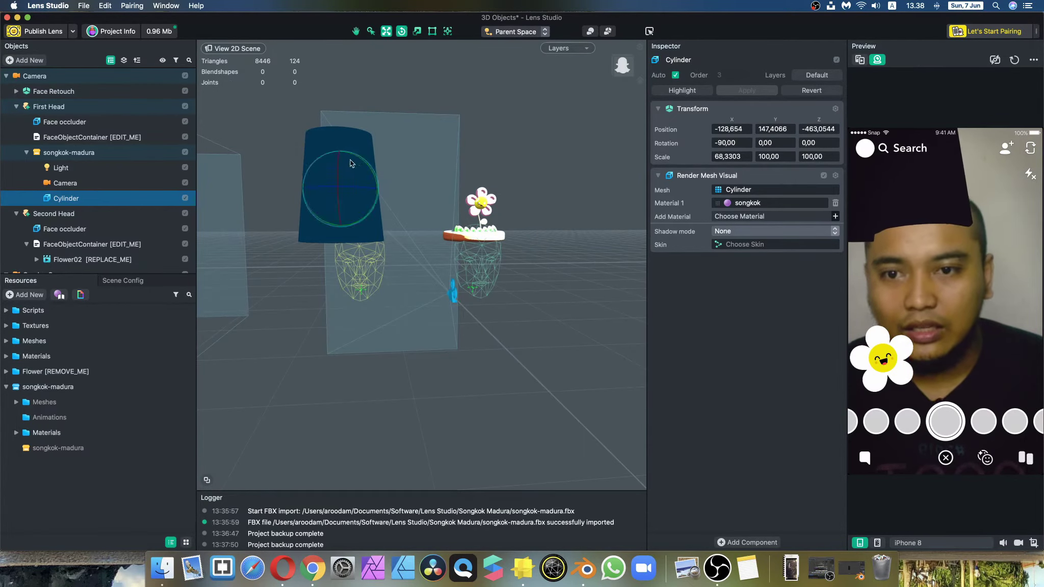
left_click(417, 31)
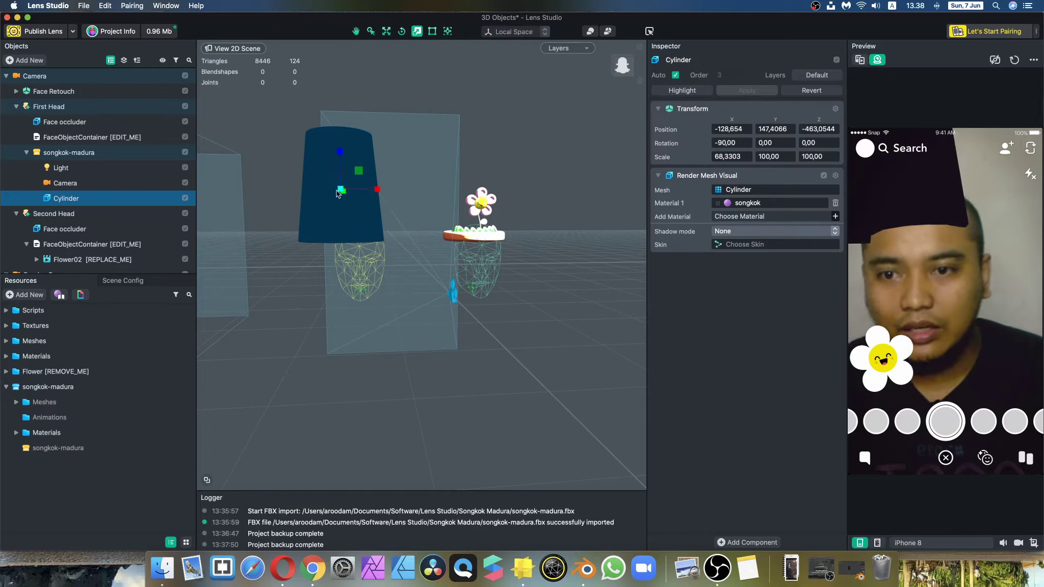
left_click_drag(376, 191, 341, 163)
left_click(613, 70)
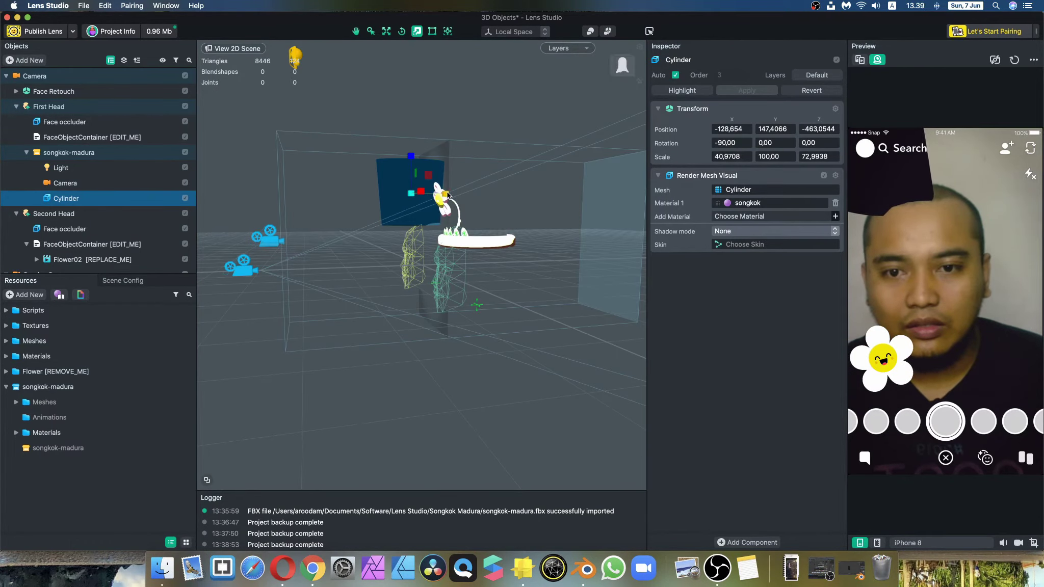
left_click_drag(447, 196, 438, 196)
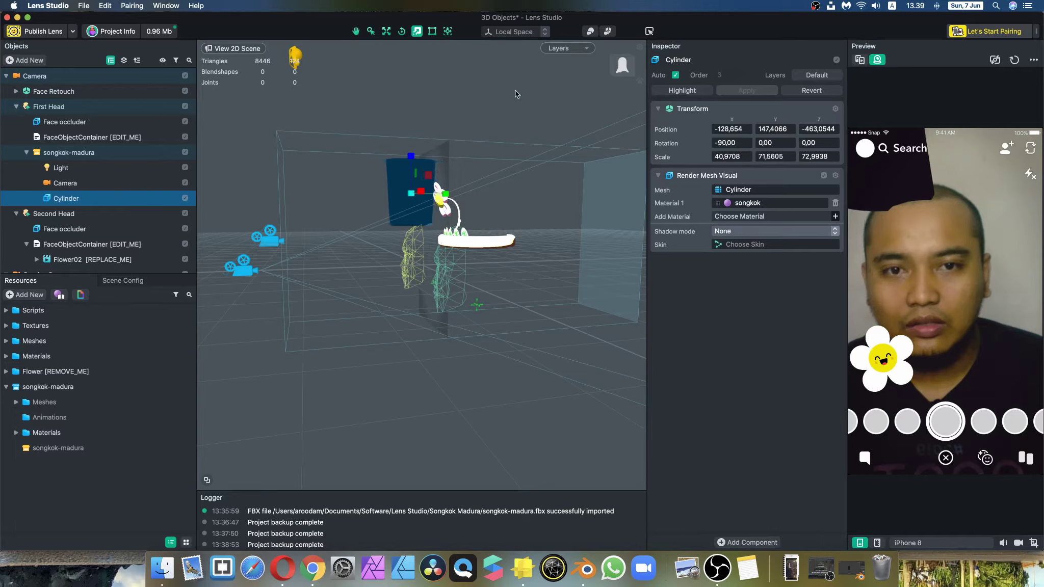
Lower the songkok's Cylinder, shift it back and center it on the first head at about X -100.85, Y 111.32, Z -497.18.
left_click(387, 32)
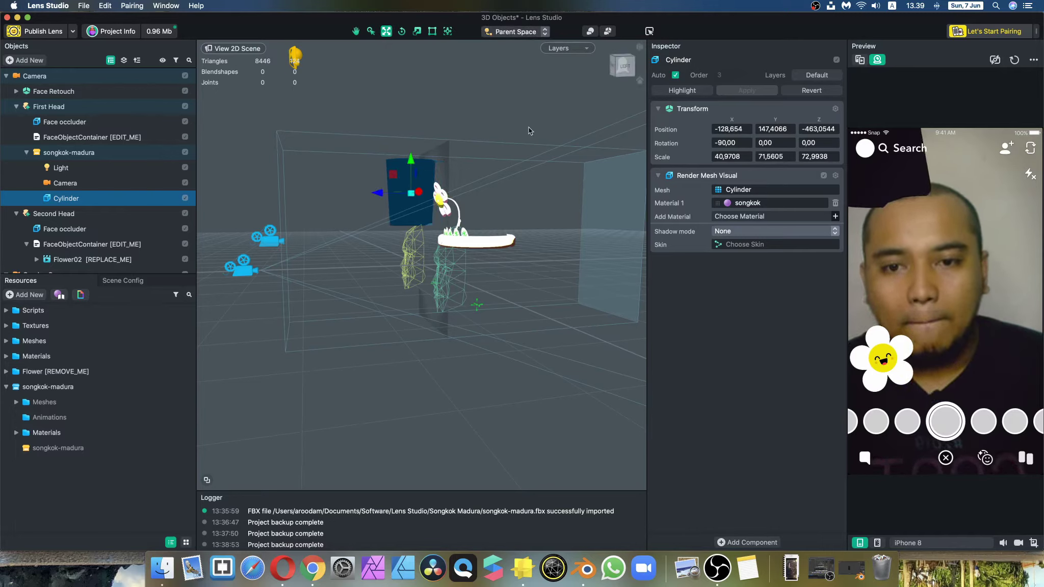
mouse_move(411, 159)
left_mouse_down()
mouse_move(412, 182)
mouse_move(417, 167)
left_mouse_up()
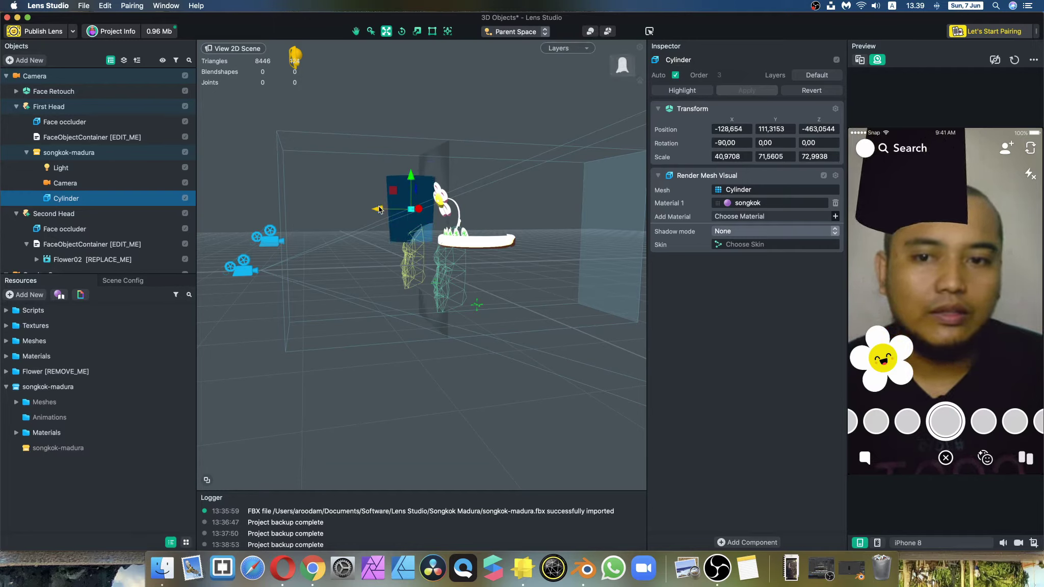
mouse_move(377, 211)
left_mouse_down()
mouse_move(398, 212)
mouse_move(389, 213)
left_mouse_up()
left_click(622, 66)
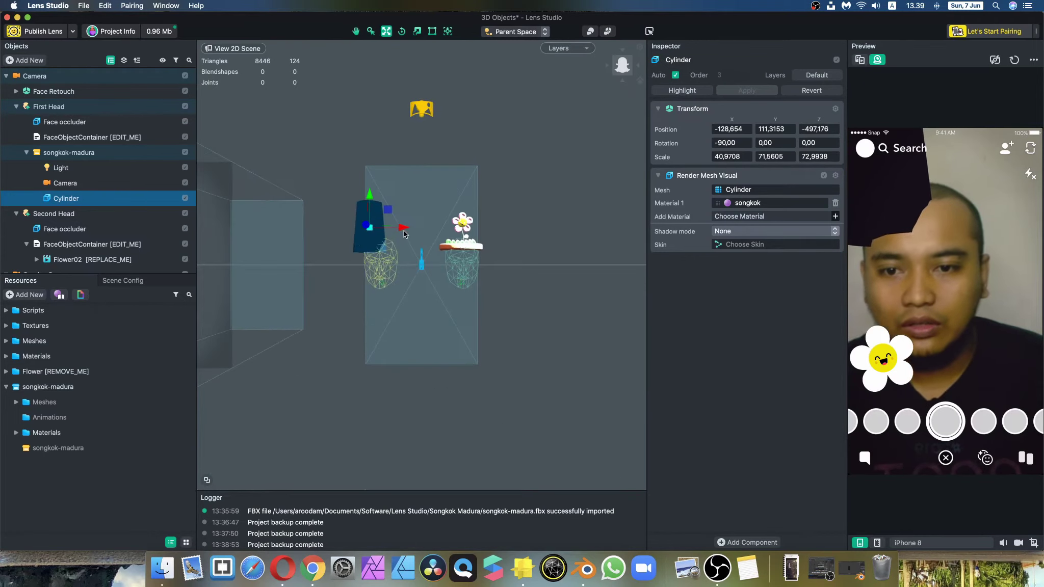
left_click_drag(405, 232, 428, 232)
Widen the songkok's Cylinder to an X scale of about 53.34 and check its fit from the side.
left_click(417, 31)
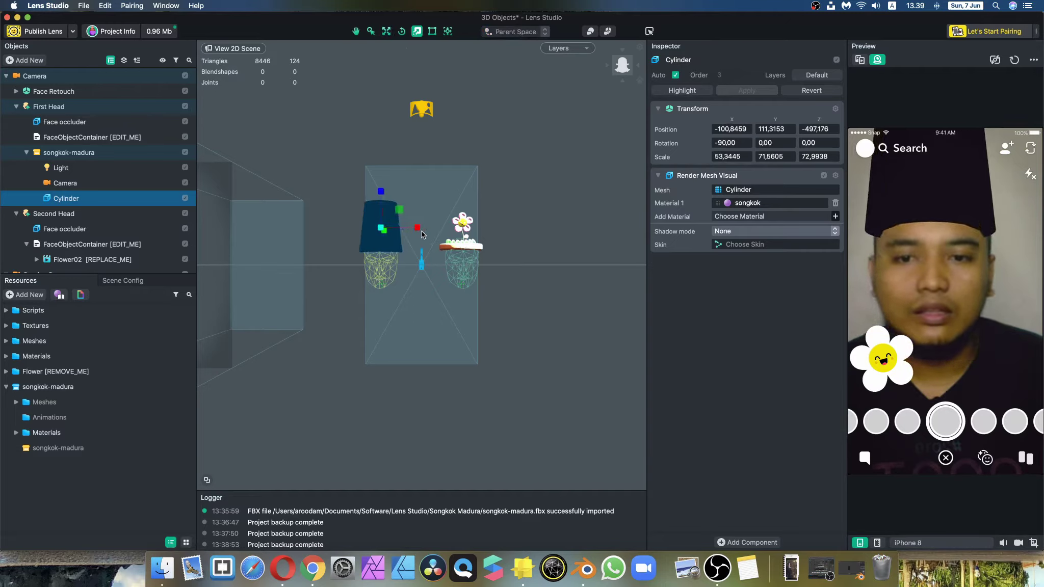
left_click(622, 65)
middle_click_drag(572, 67, 595, 64)
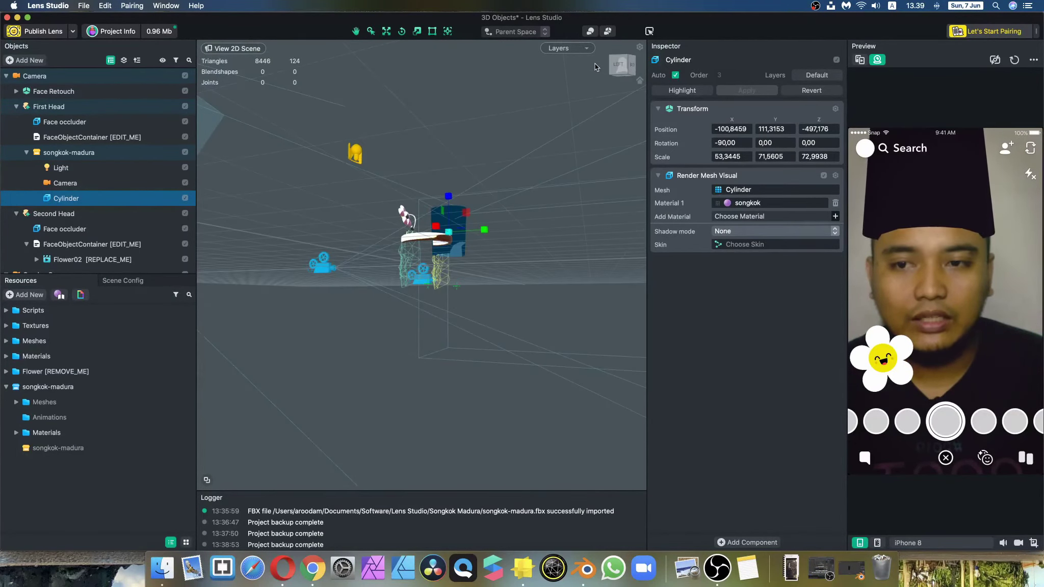
key("r")
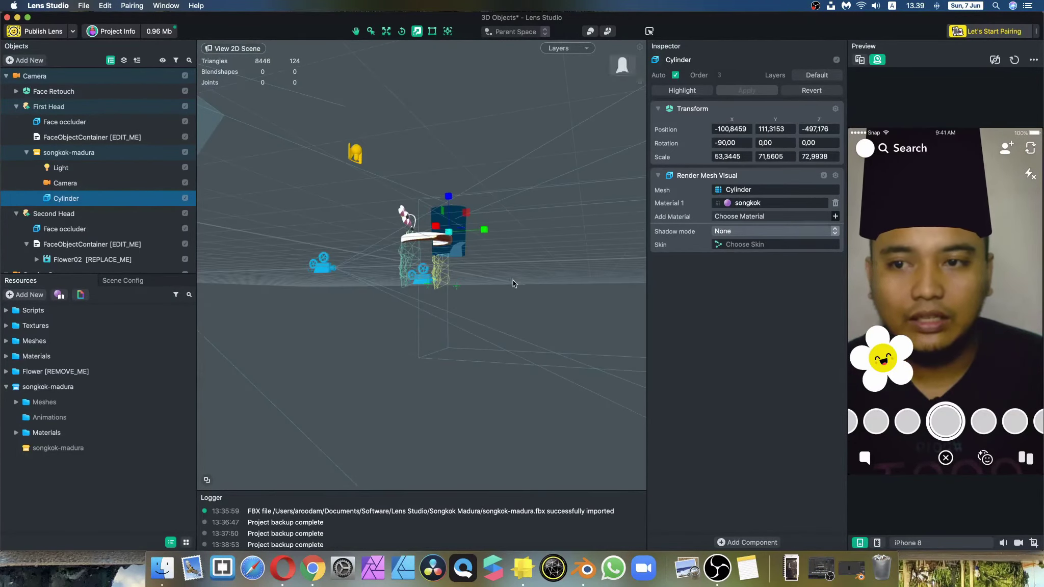
Disable the Second Head object so that only the first head remains beside the songkok.
left_click(74, 213)
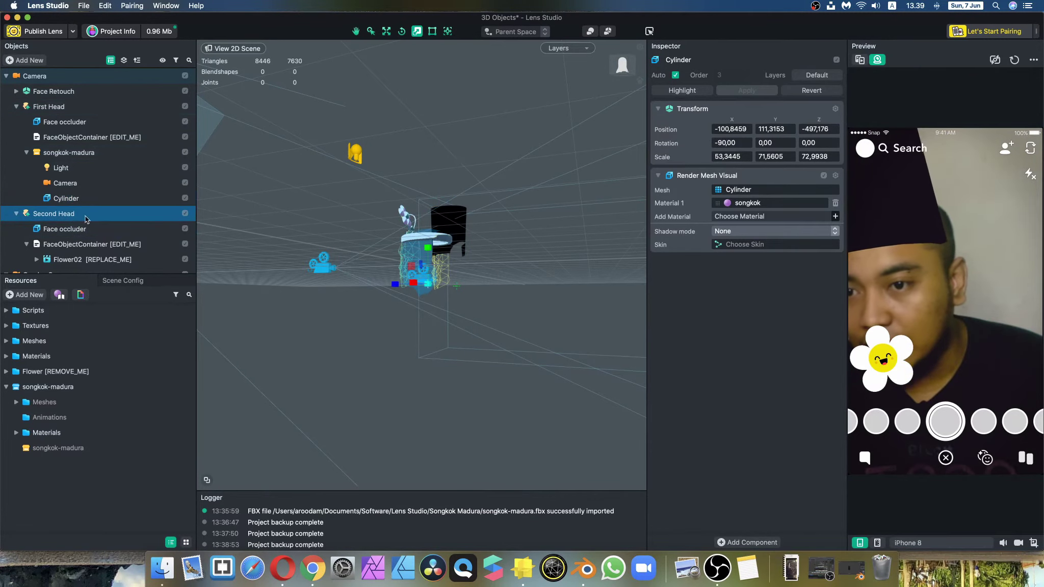
left_click(186, 214)
left_click(185, 214)
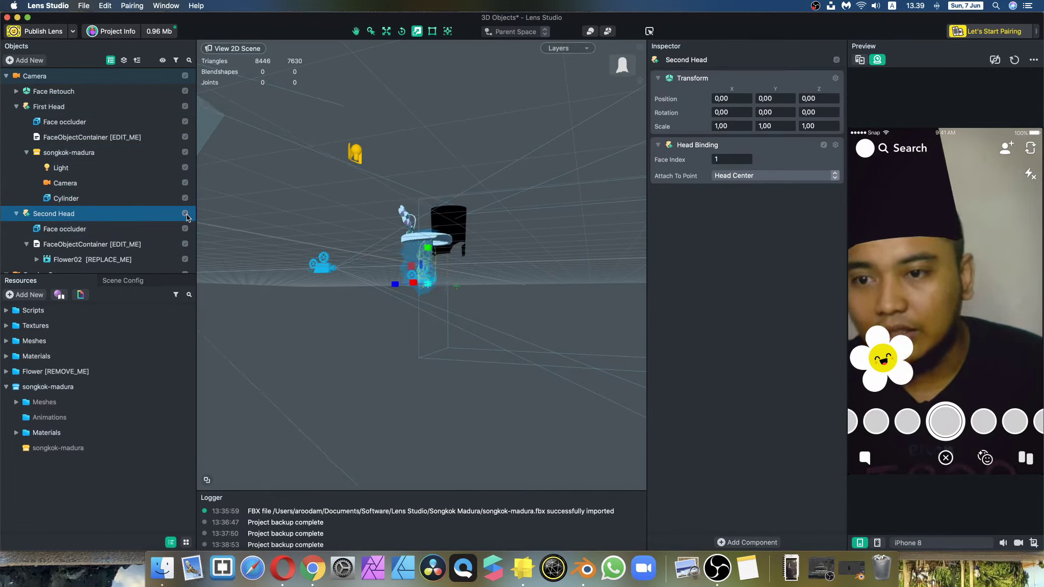
left_click(186, 214)
left_click(185, 214)
left_click(185, 215)
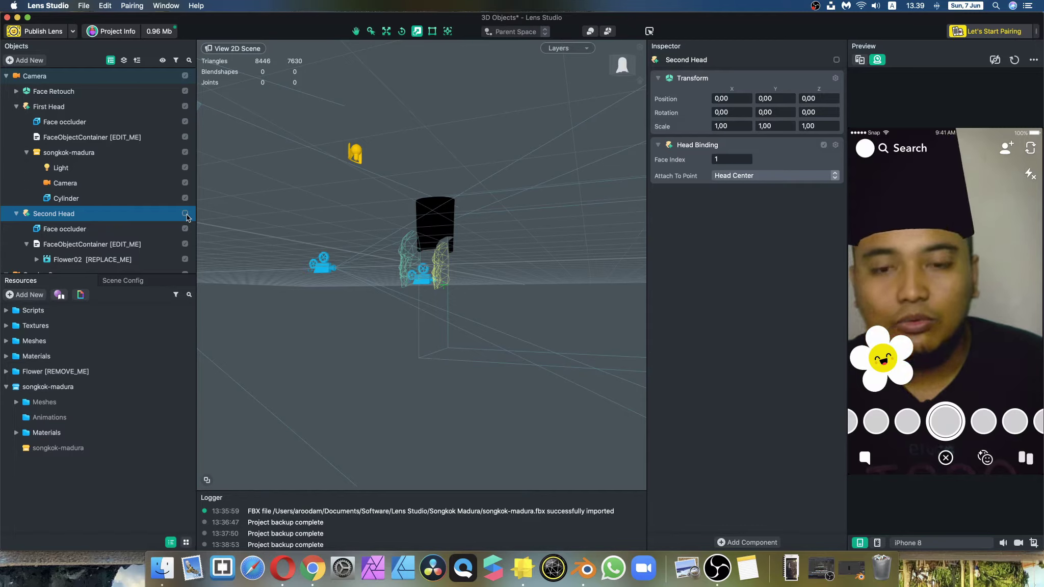
left_click(186, 215)
left_click(186, 215)
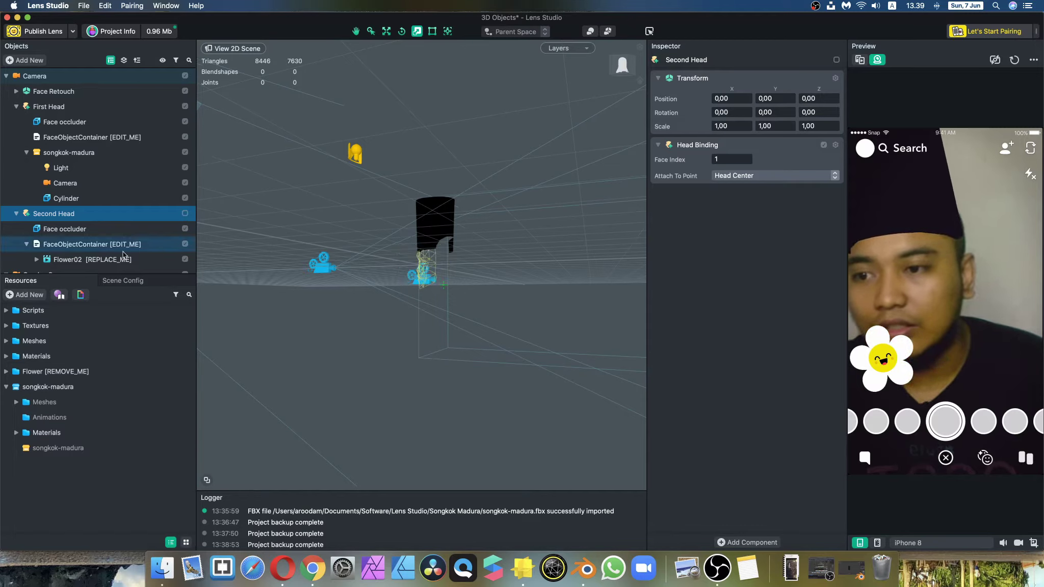
Disable the Second Head's Face occluder, FaceObjectContainer [EDIT_ME] and Flower02 [REPLACE_ME], and collapse its hierarchy.
left_click(186, 229)
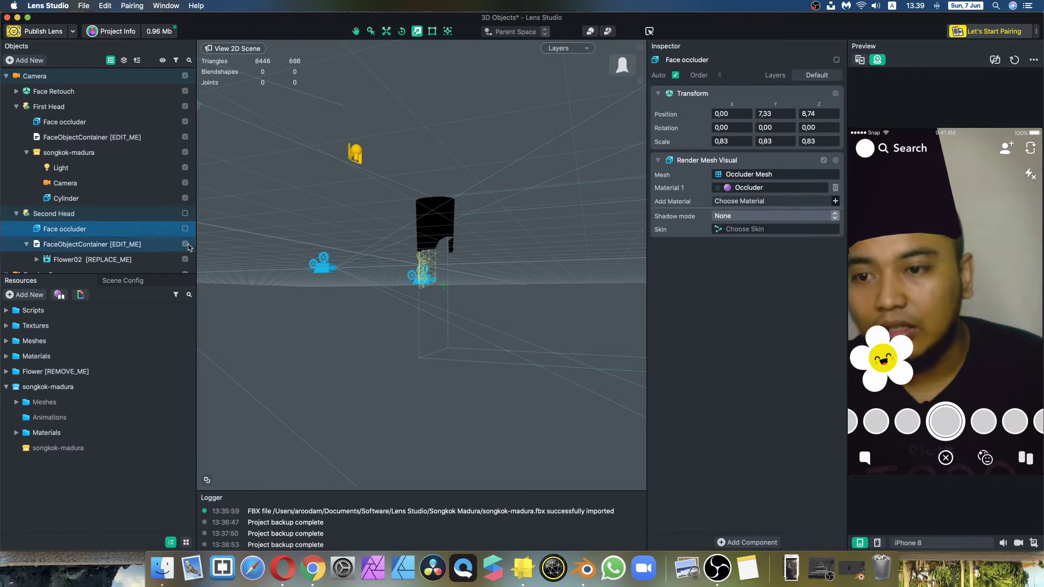
left_click(186, 244)
left_click(185, 260)
left_click(186, 244)
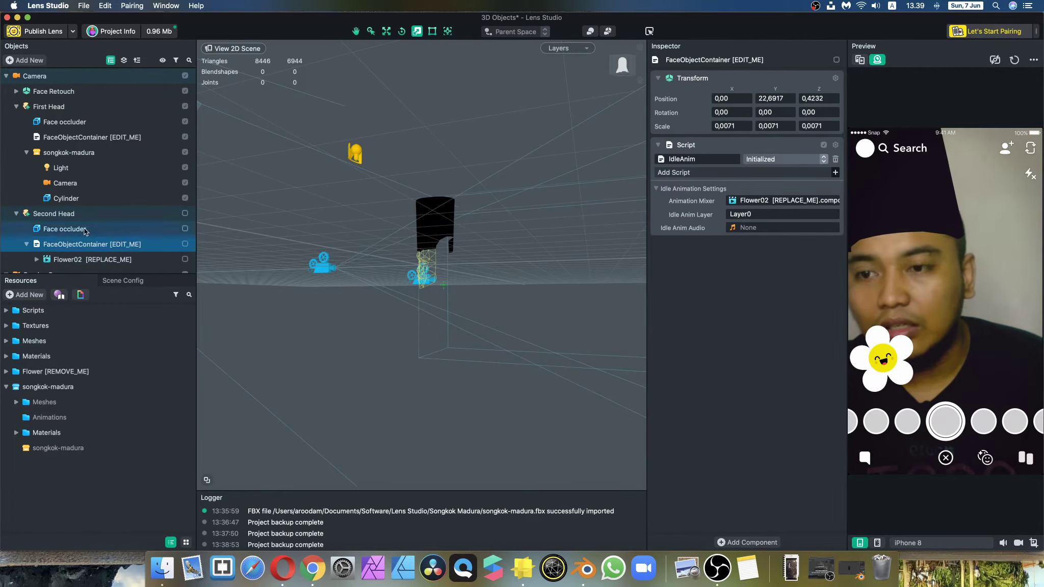
double_click(73, 219)
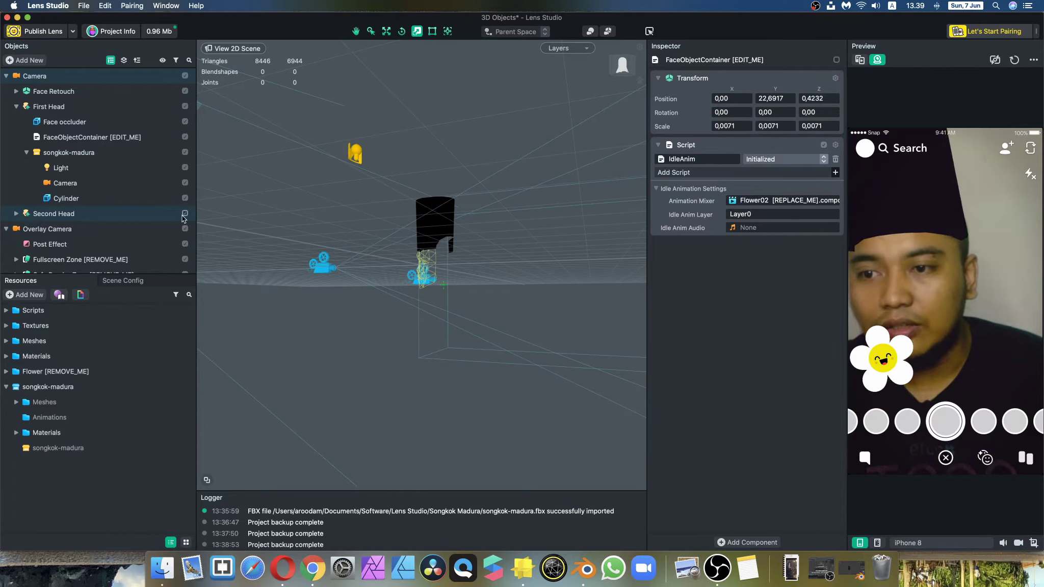
Reduce the songkok's Cylinder to a Y scale of about 90.85 and shift it forward to about Z -527.41.
scroll(470, 277, "up", 3)
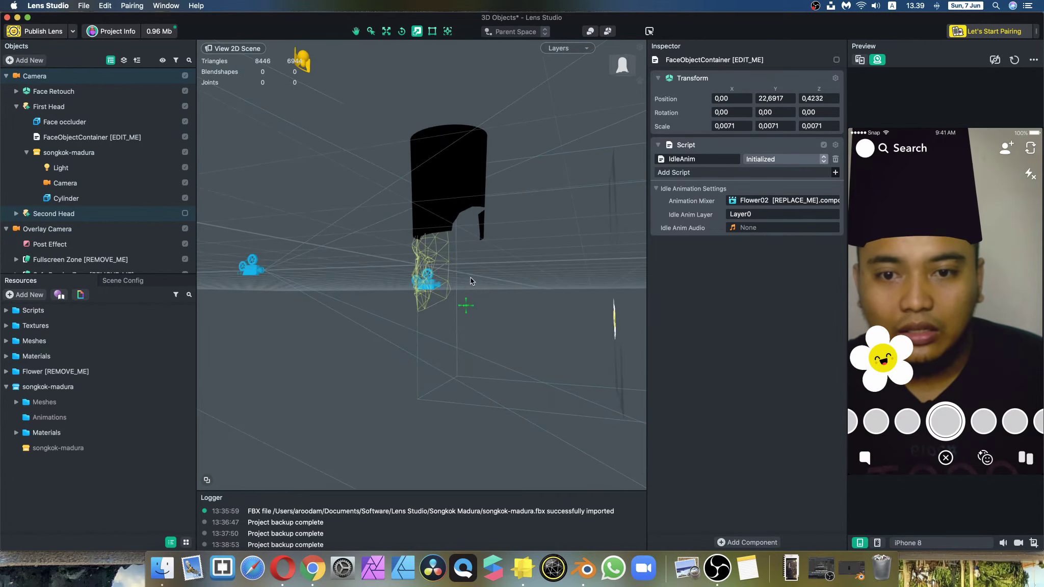
scroll(471, 277, "up", 2)
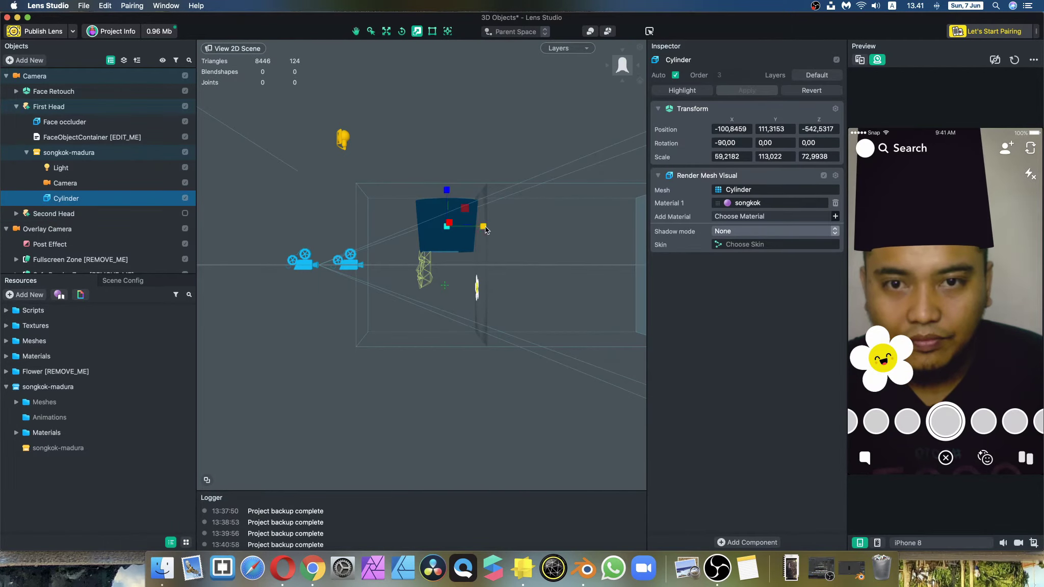
left_click_drag(486, 230, 475, 230)
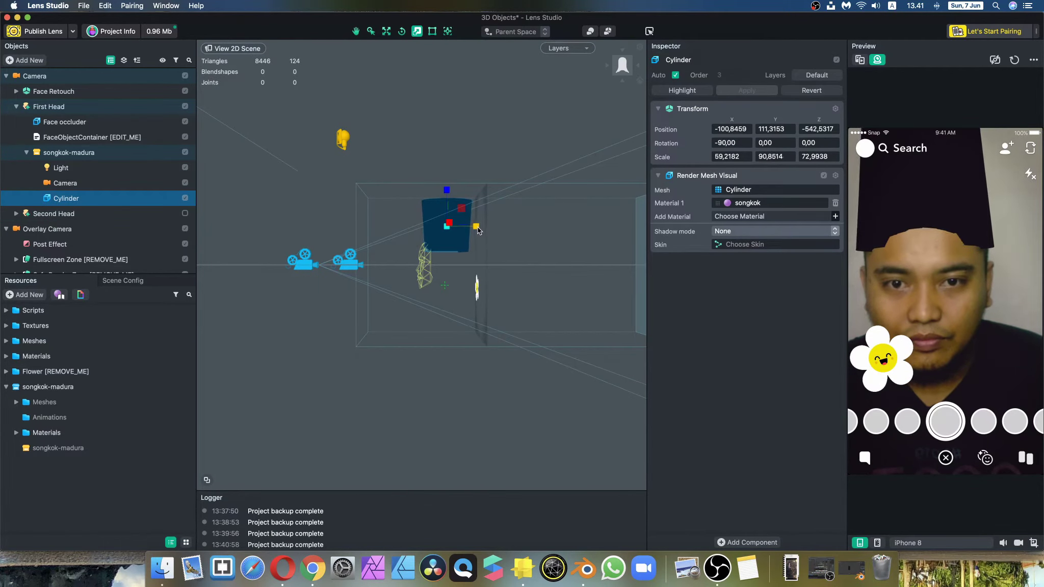
left_click(387, 32)
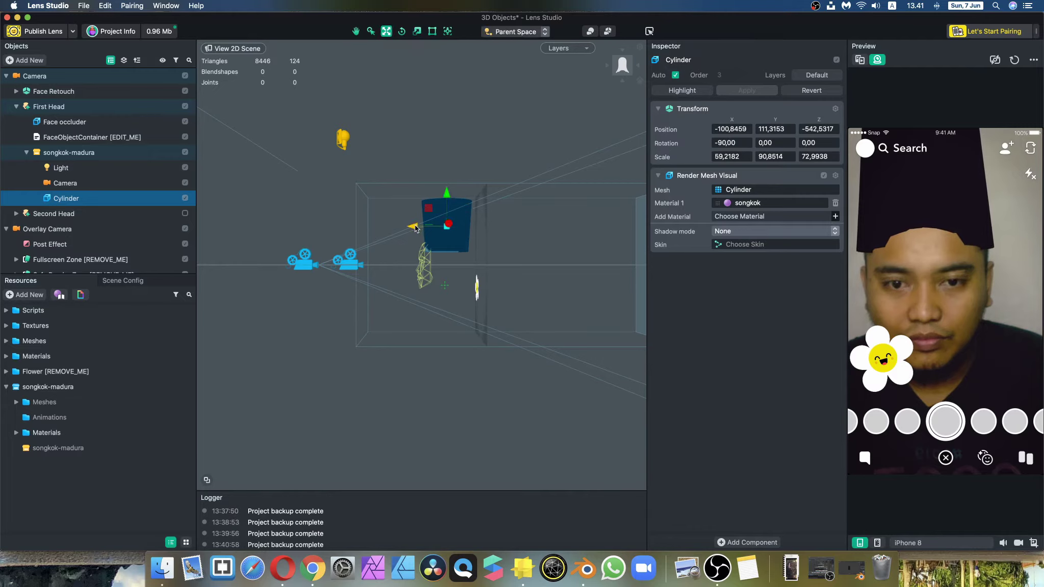
left_click_drag(415, 228, 412, 228)
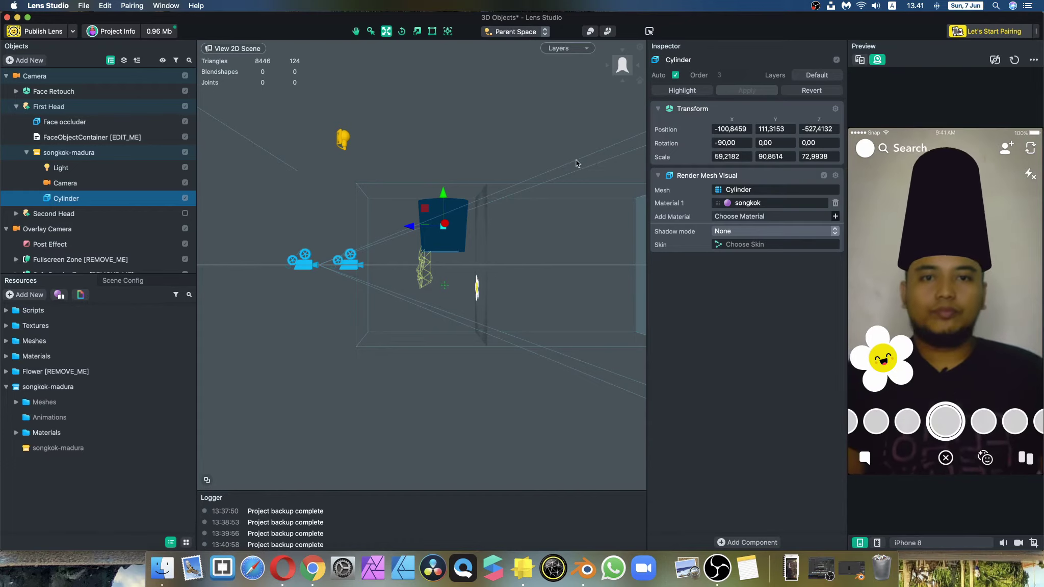
From the front, narrow the songkok's Cylinder to an X scale of about 53.23 to match the first head's width.
left_click(417, 31)
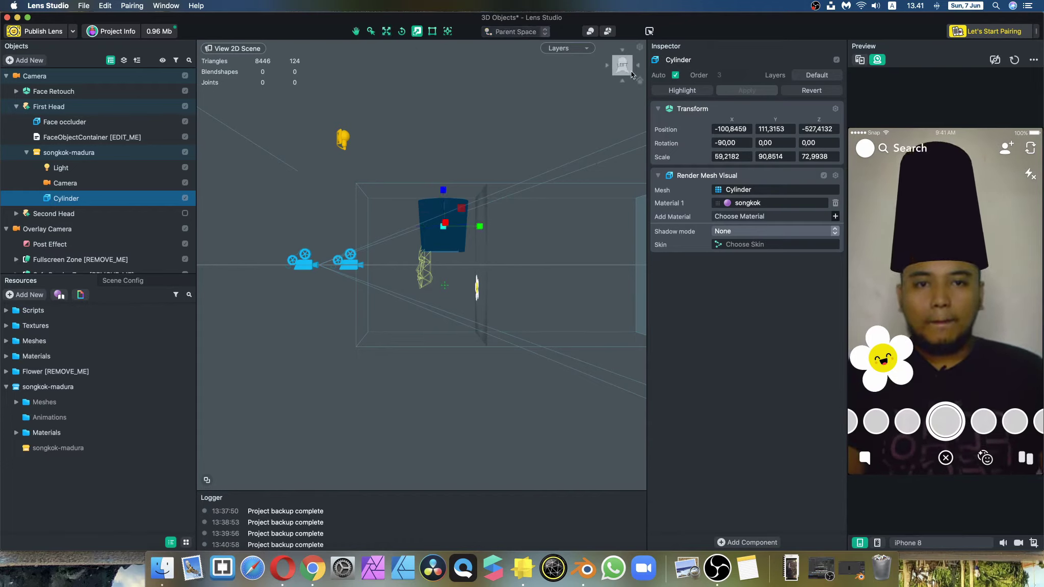
left_click(630, 71)
left_click(610, 67)
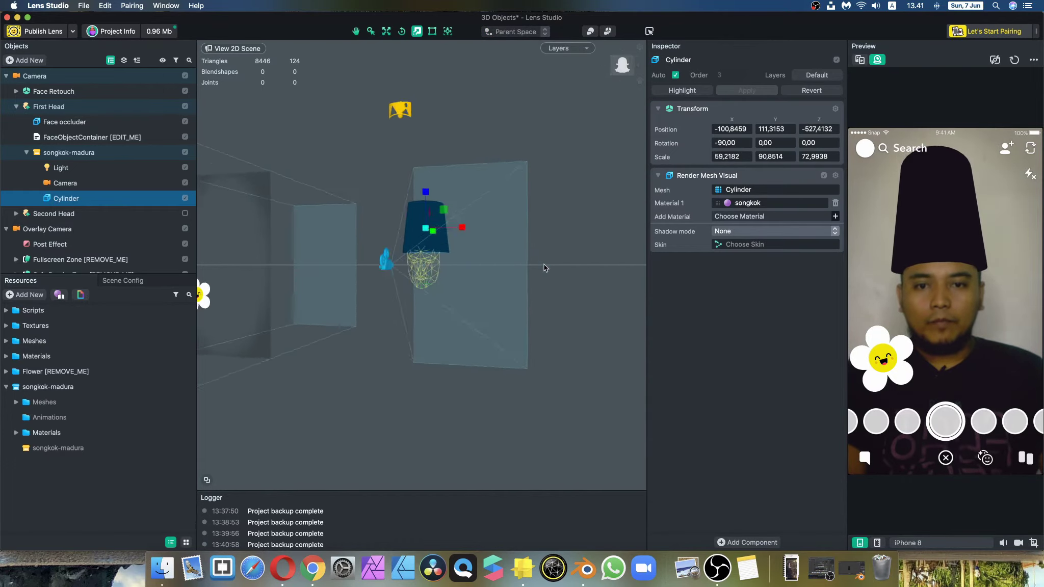
left_click_drag(457, 232, 455, 233)
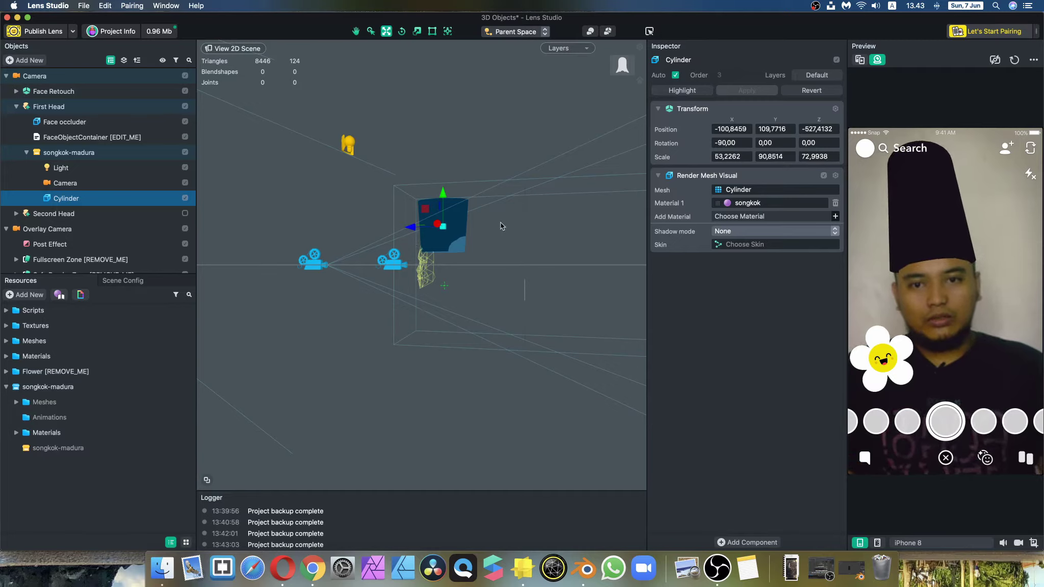
Try making the songkok's Cylinder taller with a Z scale of about 84.64, and undo that scaling.
left_click(415, 31)
mouse_move(444, 193)
left_mouse_down()
mouse_move(443, 182)
mouse_move(451, 232)
mouse_move(455, 187)
left_mouse_up()
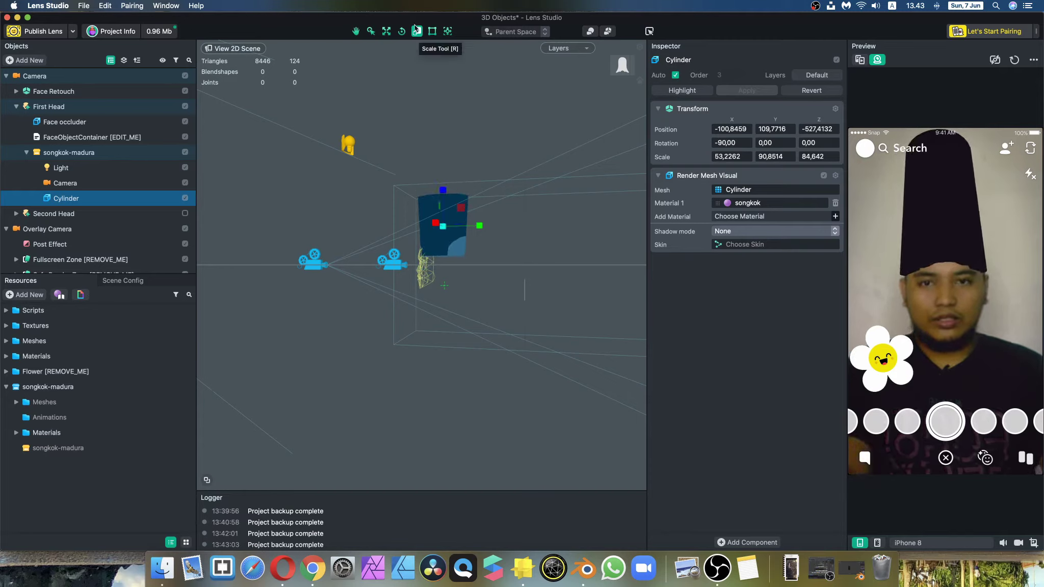
left_click(387, 36)
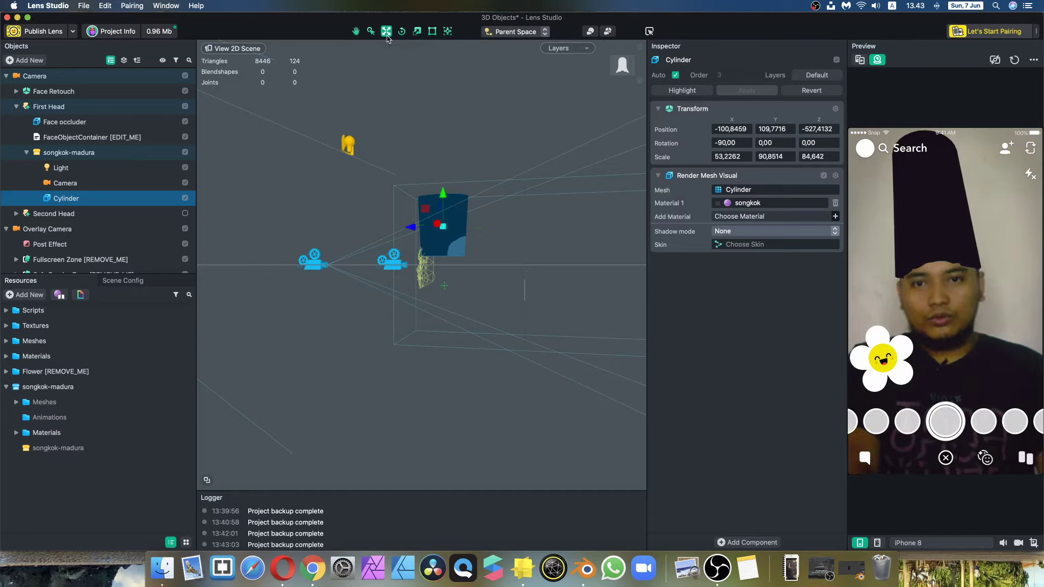
left_click(417, 32)
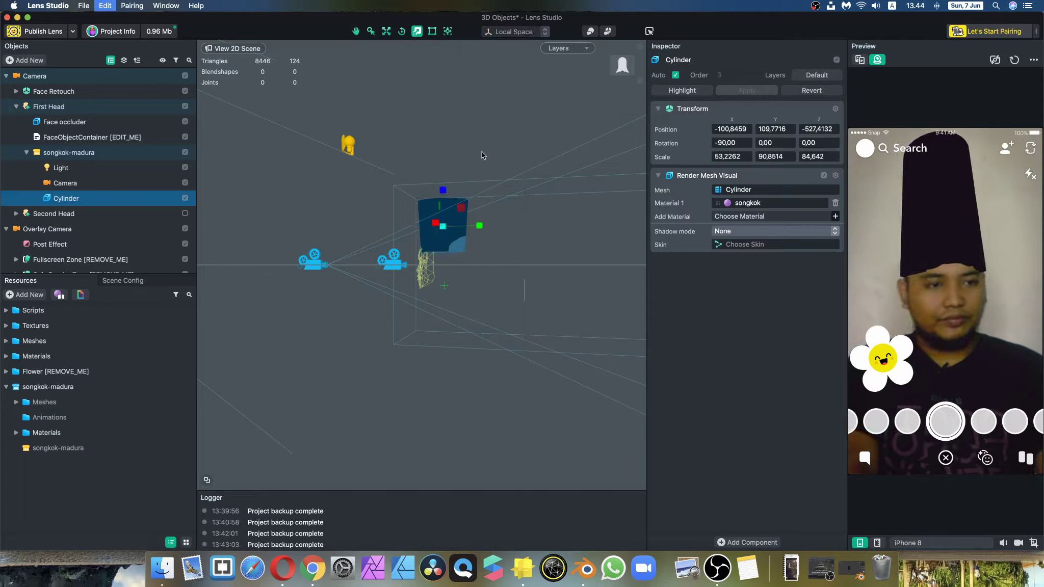
key("super+z")
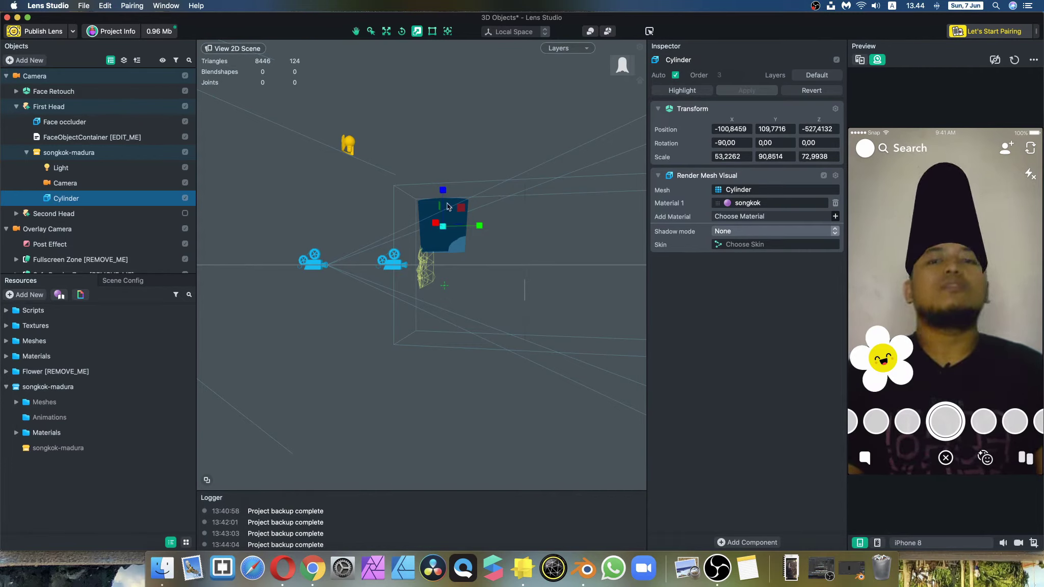
Move the songkok's Cylinder slightly forward over the first head, to about Z -526.56.
left_click(387, 31)
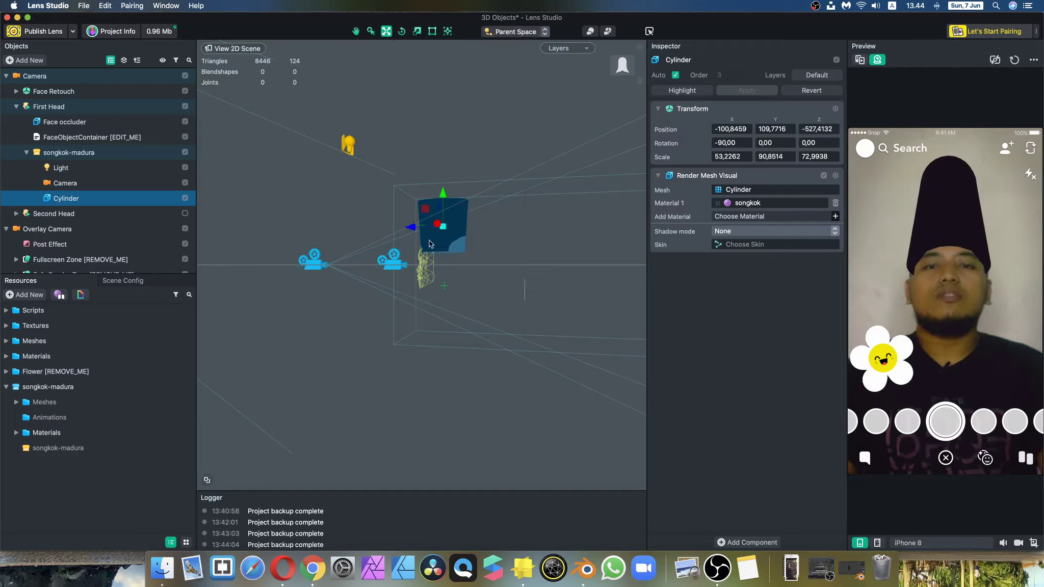
mouse_move(416, 231)
left_mouse_down()
mouse_move(436, 231)
mouse_move(413, 233)
left_mouse_up()
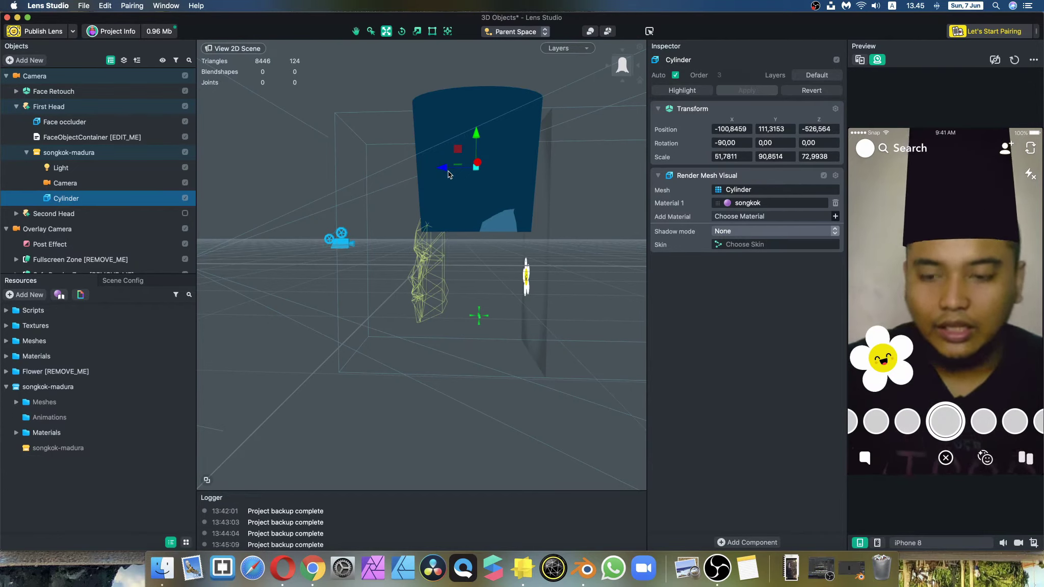
Save the project as songkok-madura in the Songkok Madura folder.
left_click(81, 6)
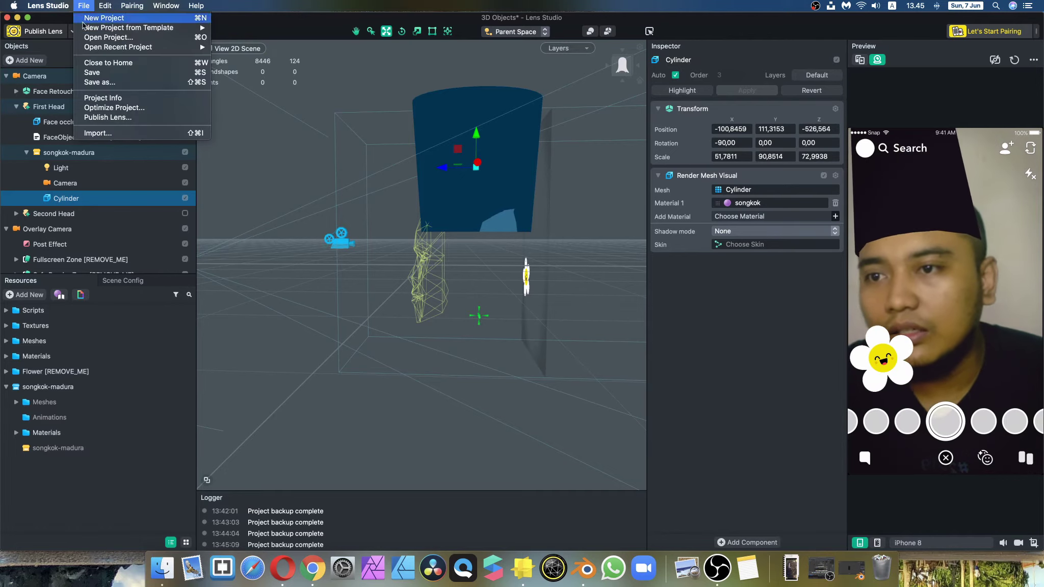
left_click(109, 73)
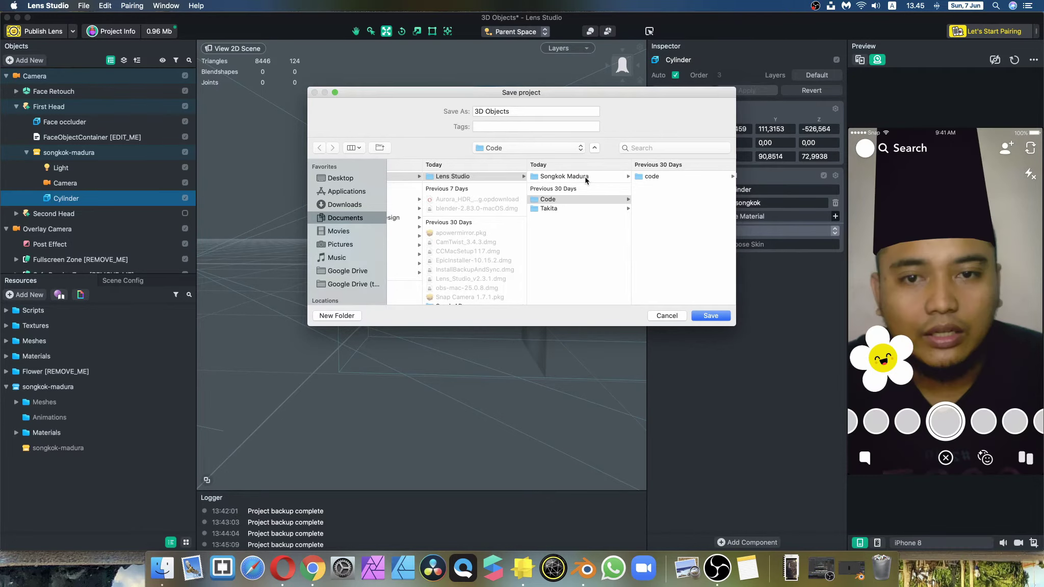
left_click(585, 177)
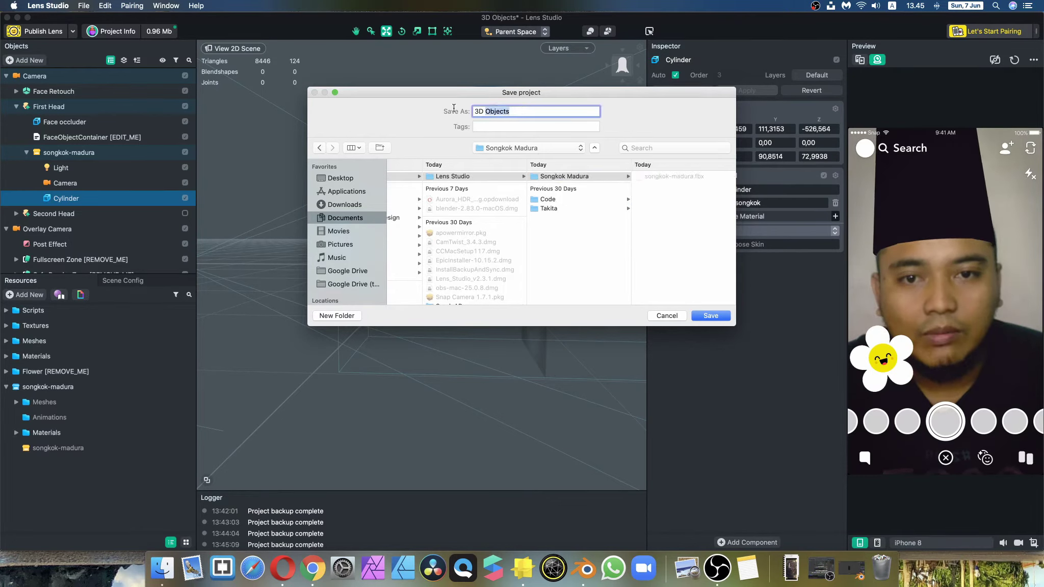
triple_click(493, 111)
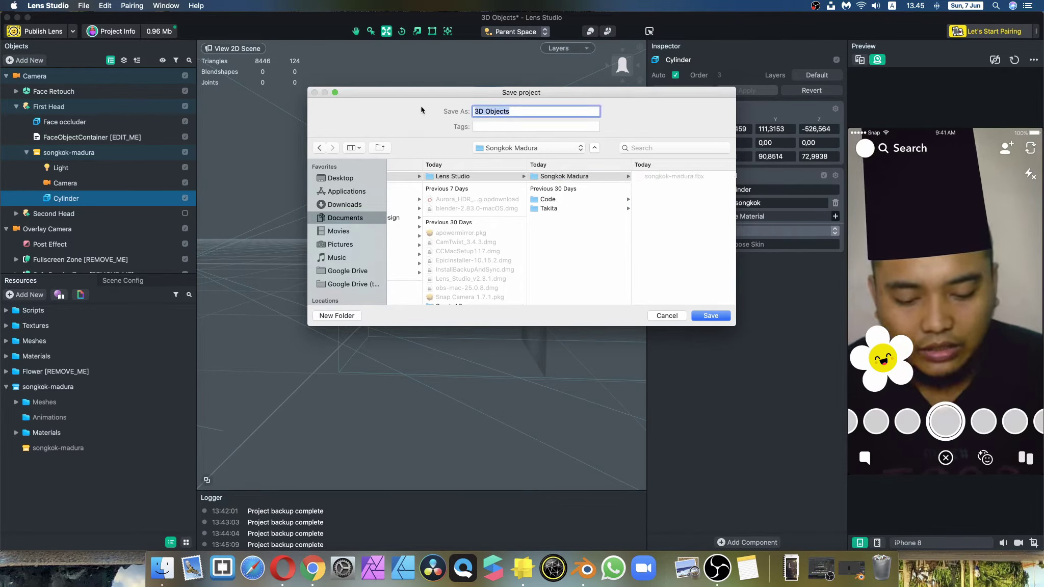
type("songkok-madura")
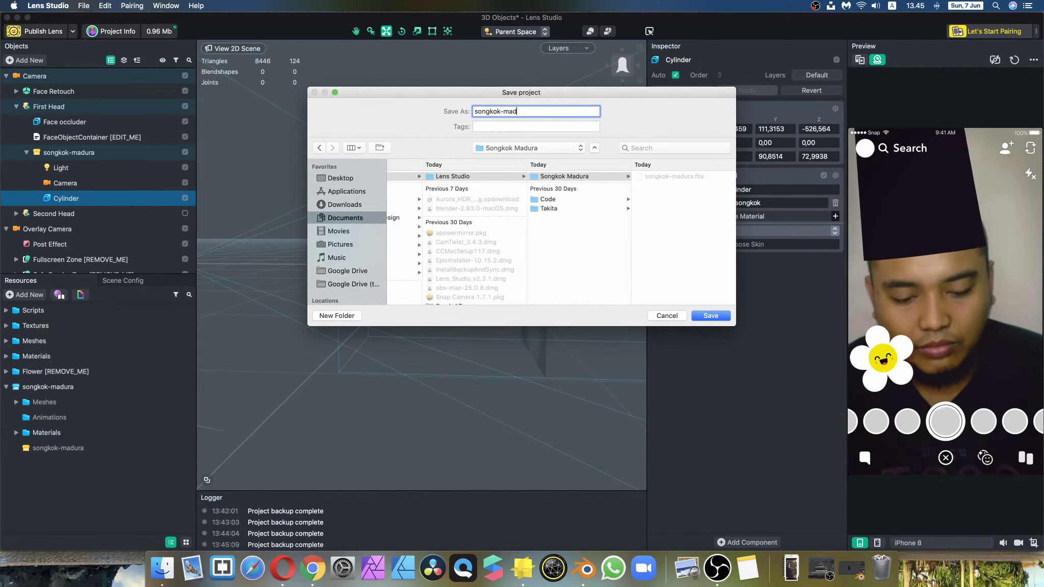
left_click(714, 317)
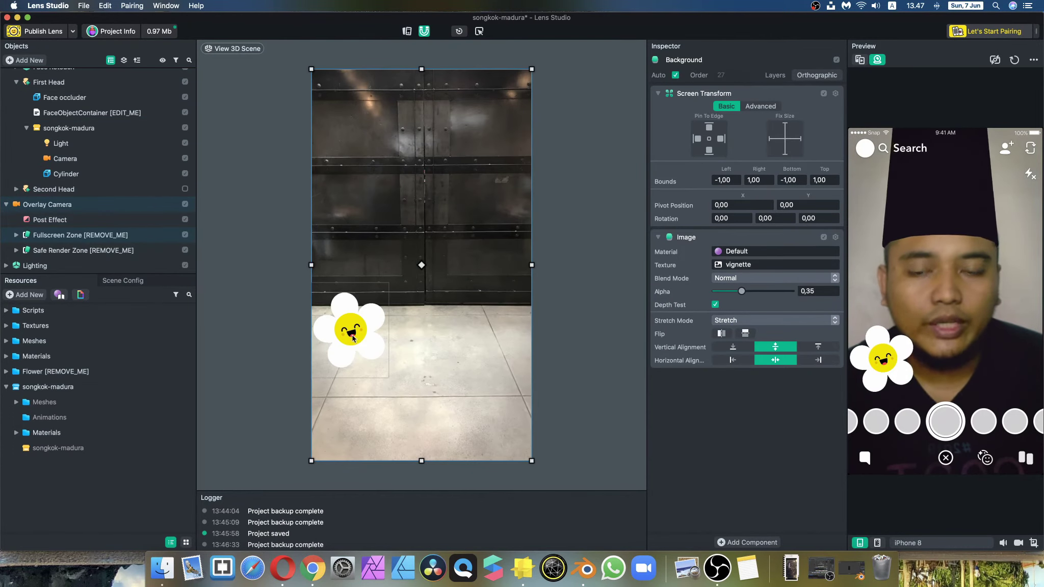
Collapse First Head and delete the disabled Second Head object from the Camera's hierarchy.
left_click(353, 337)
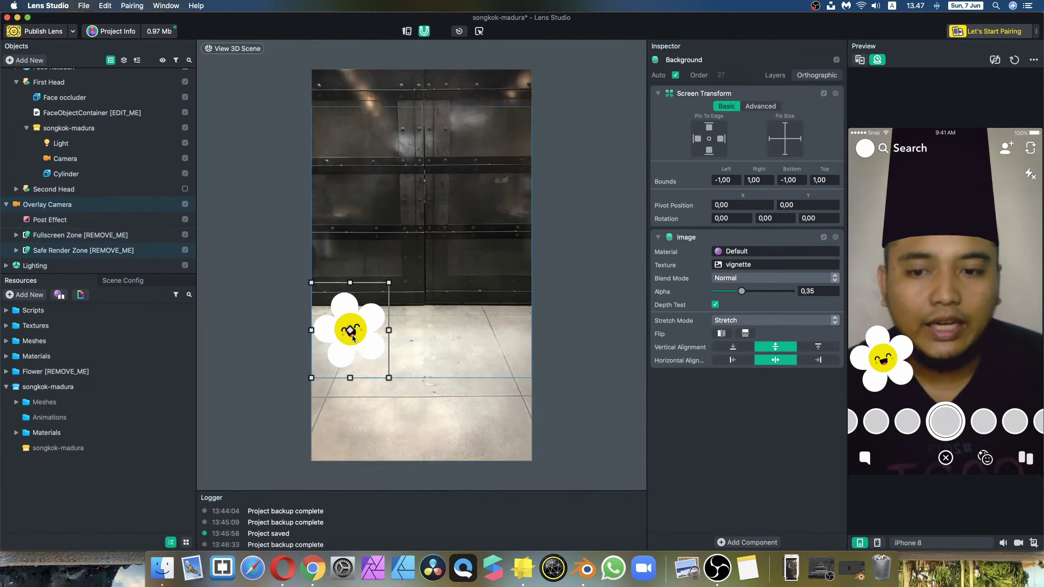
scroll(77, 153, "up", 2)
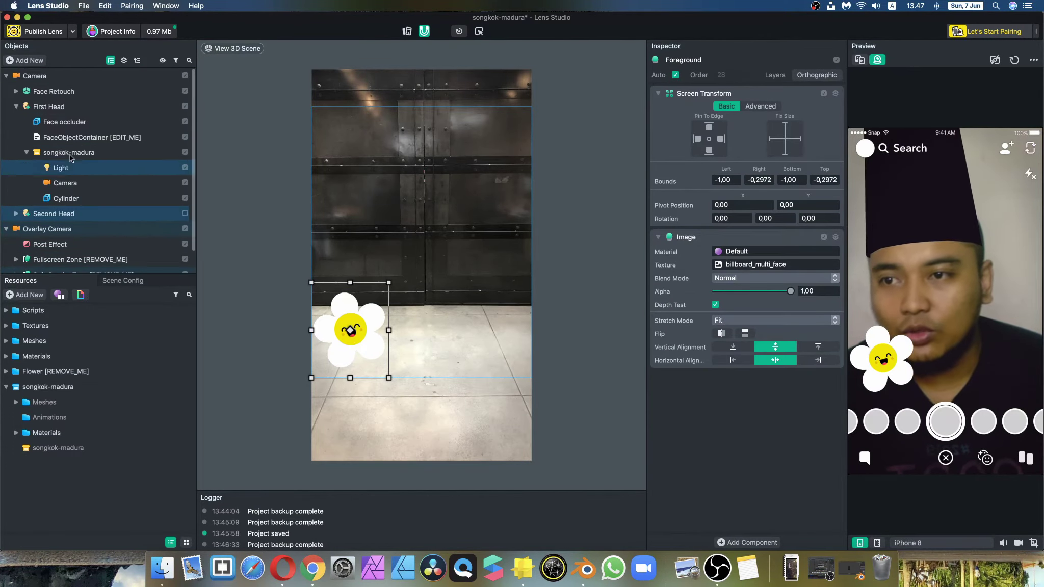
left_click(14, 109)
left_click(15, 108)
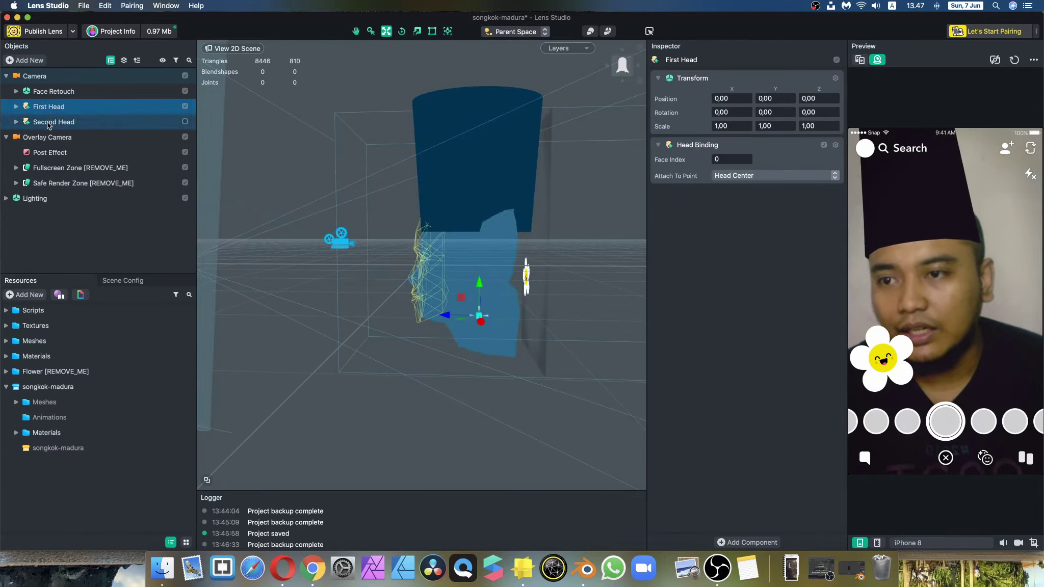
left_click(50, 124)
right_click(64, 128)
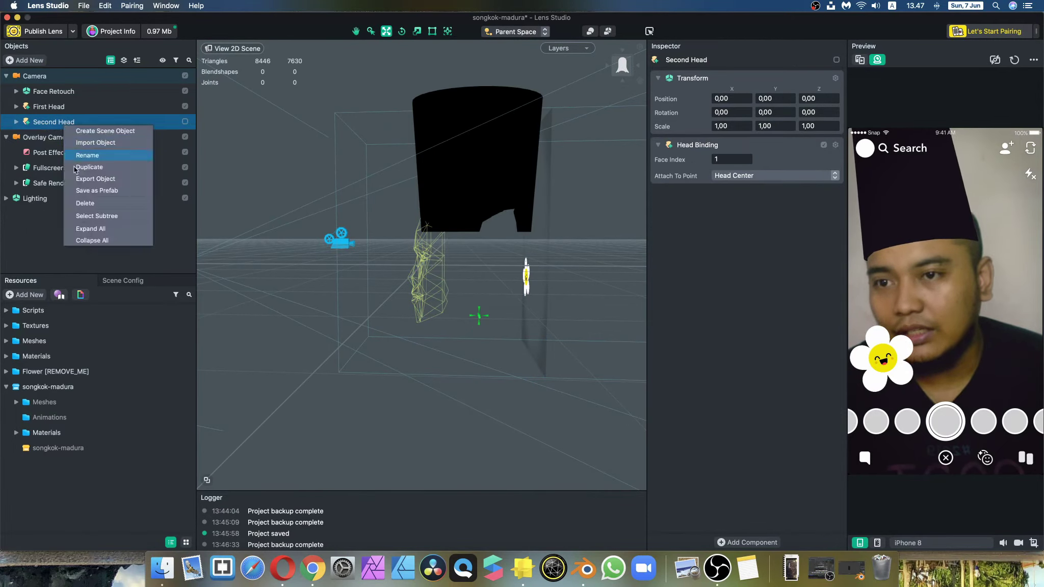
left_click(96, 202)
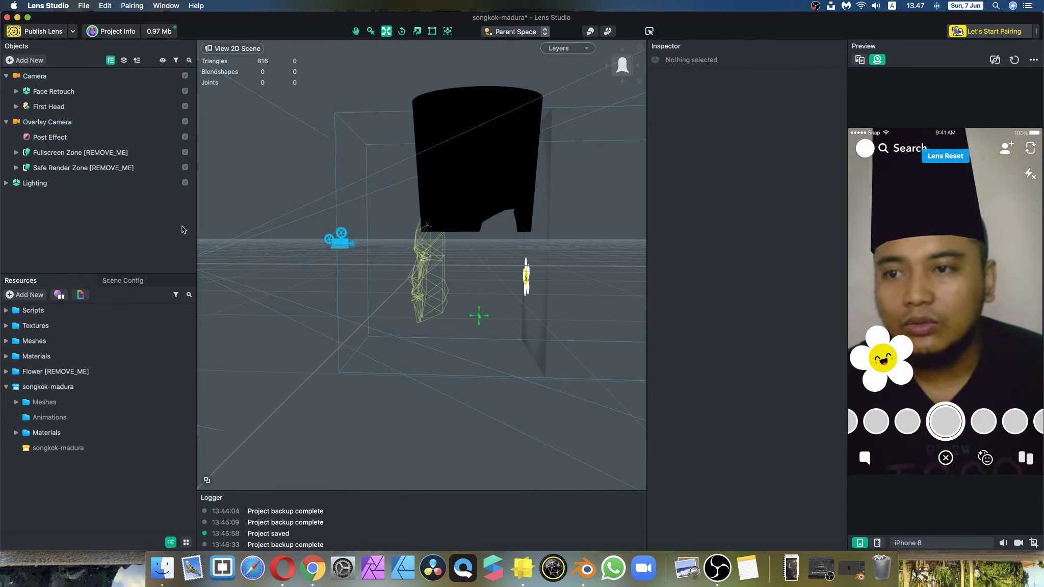
Disable the flower overlay's Safe Render Zone [REMOVE_ME] object and delete it from the Overlay Camera.
left_click(524, 280)
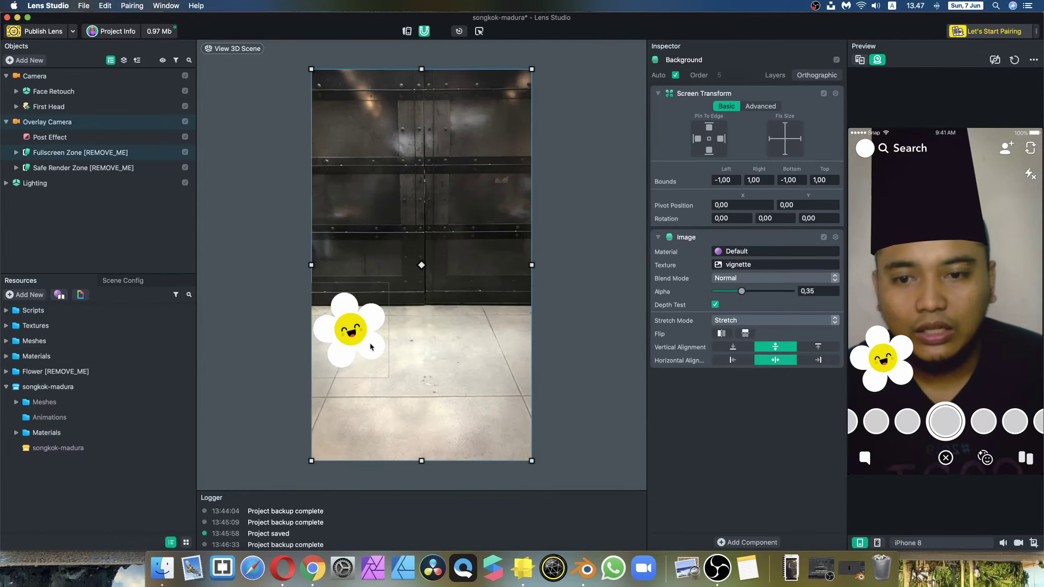
left_click(352, 347)
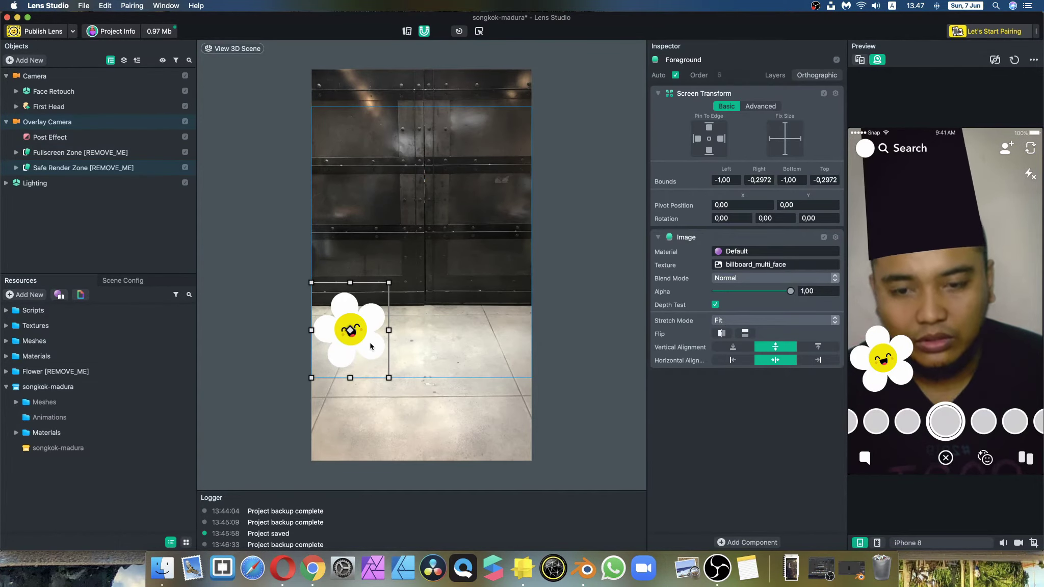
left_click(186, 170)
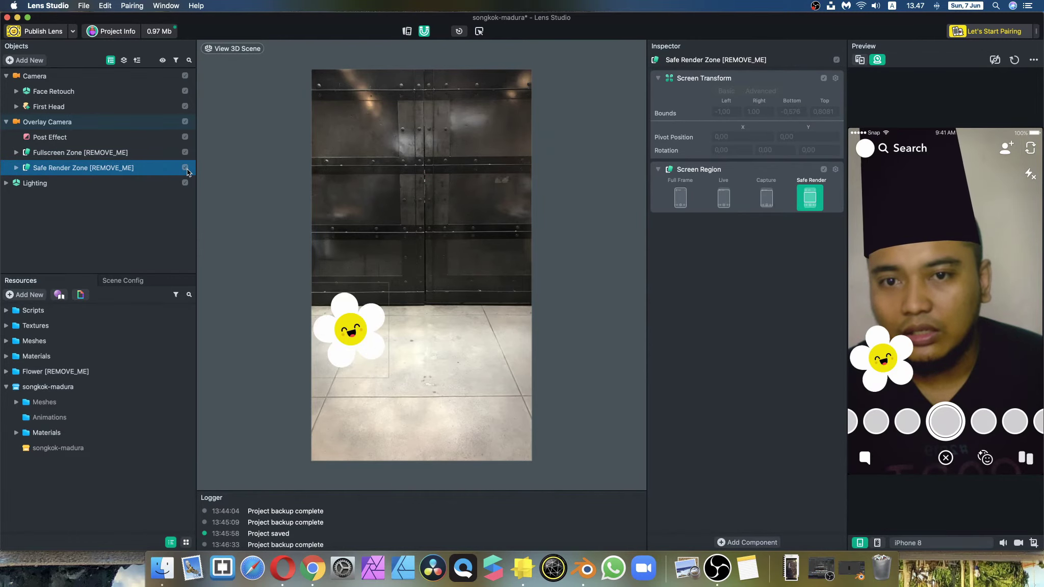
right_click(95, 169)
left_click(139, 248)
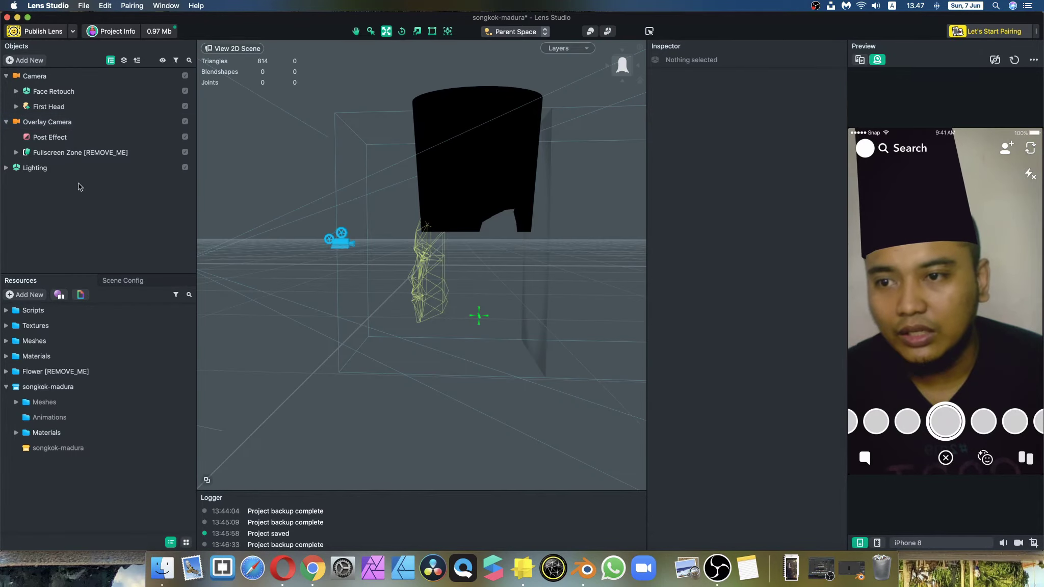
Disable and delete the Fullscreen Zone [REMOVE_ME] object under the Overlay Camera, and save the project.
left_click(186, 153)
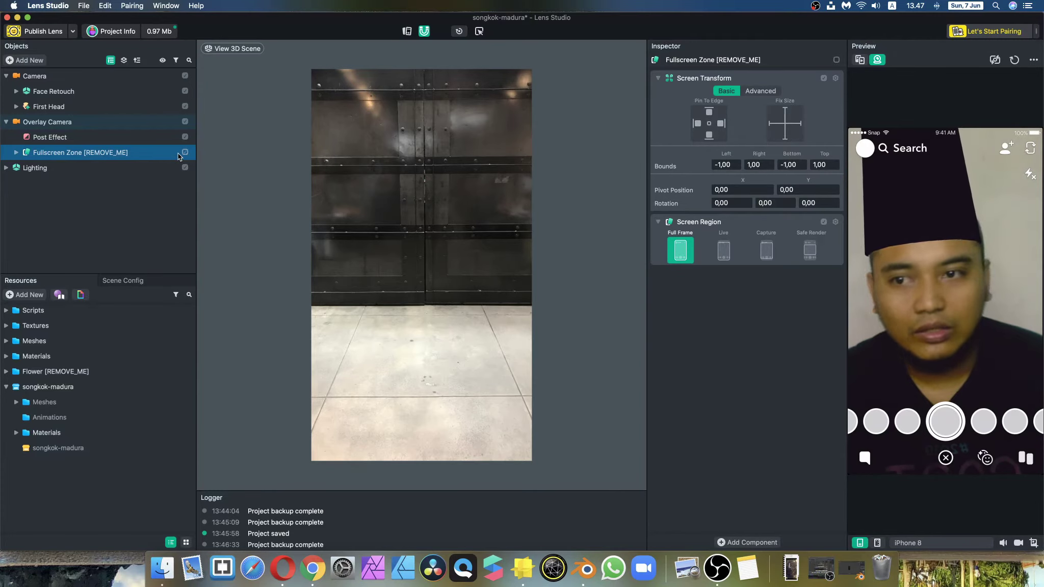
right_click(82, 153)
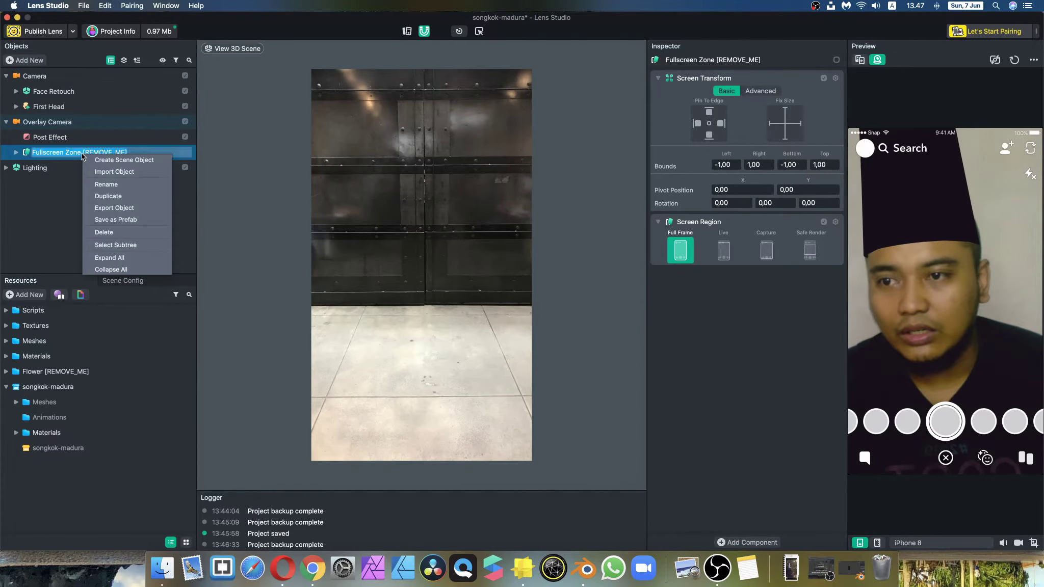
left_click(104, 232)
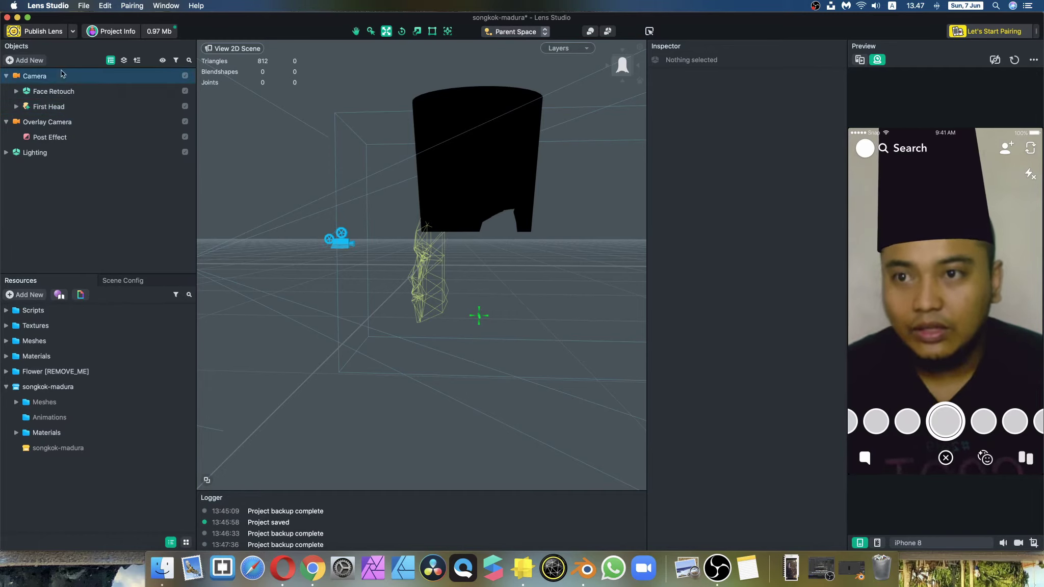
left_click(84, 5)
left_click(96, 74)
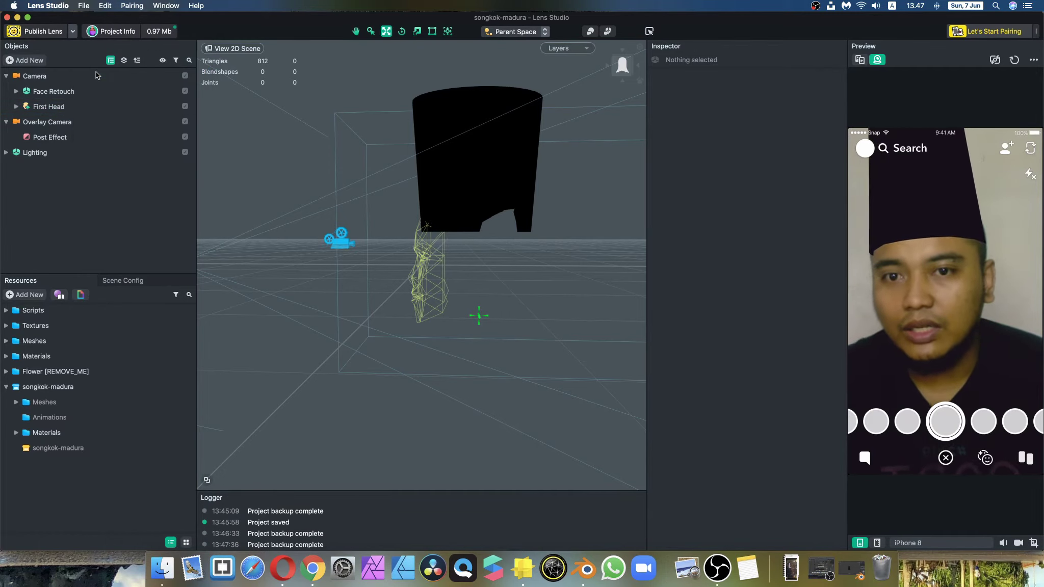
Set the lens preview in Project Info to the Object Tracking sample of the standing man, and remove the default lens icon.
left_click(122, 32)
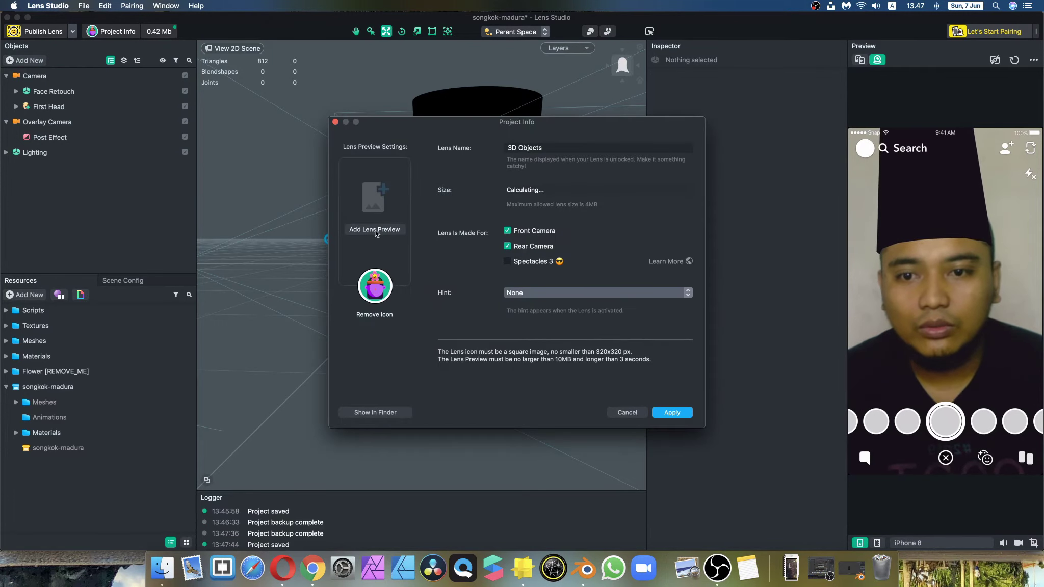
left_click(375, 229)
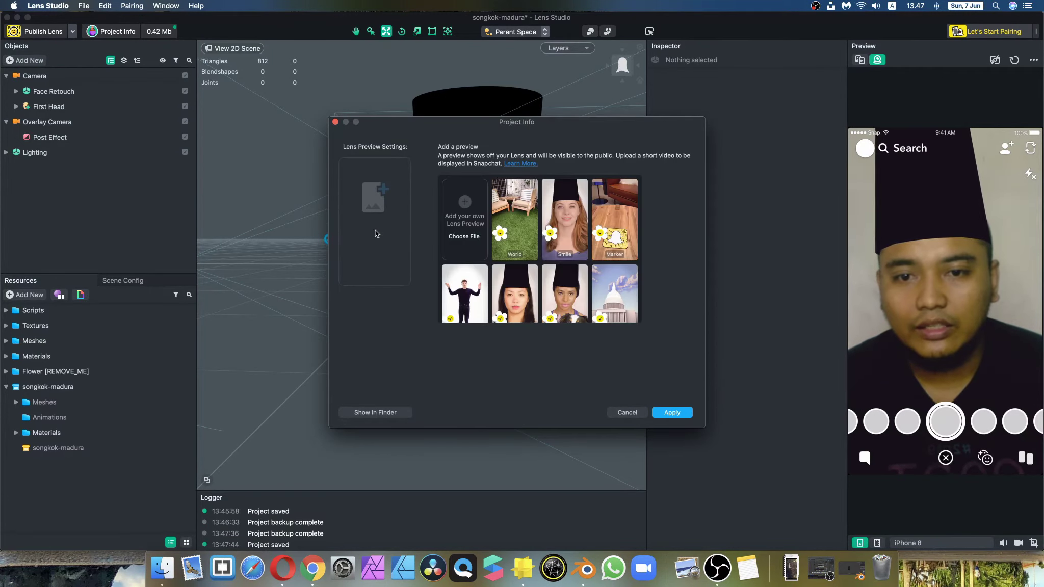
left_click(575, 226)
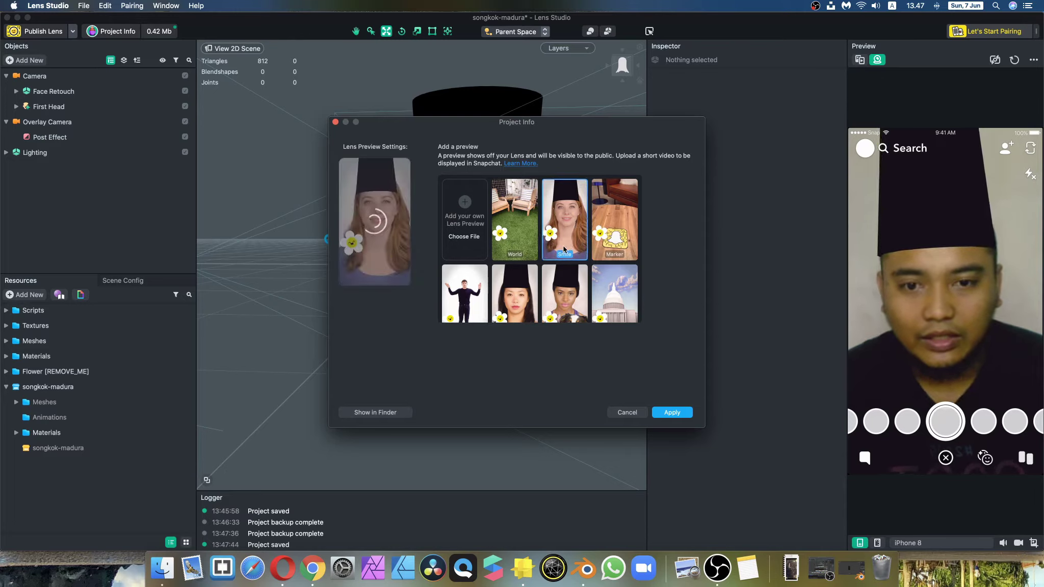
left_click(465, 294)
scroll(535, 301, "down", 2)
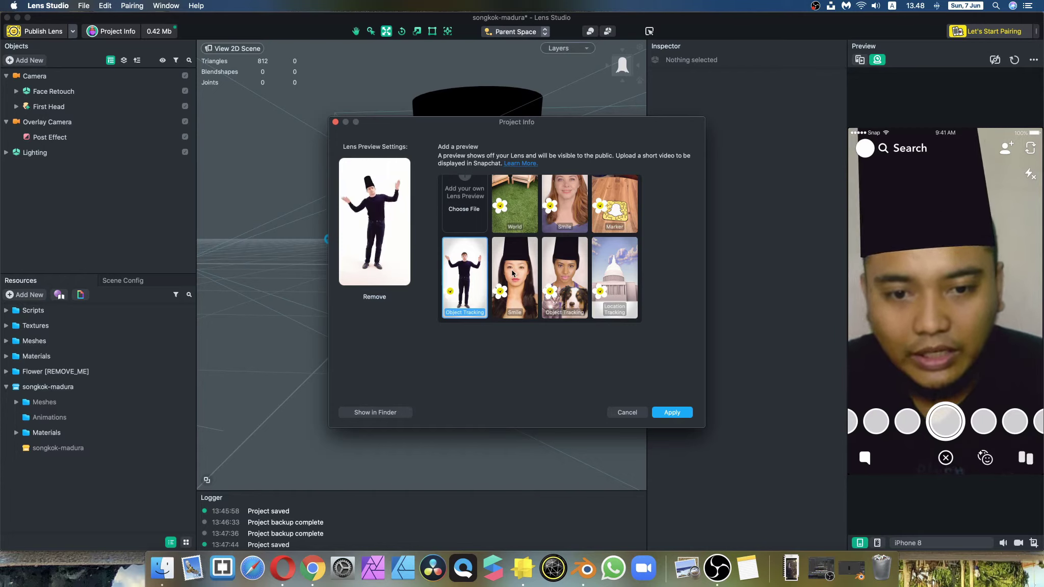
scroll(512, 274, "down", 2)
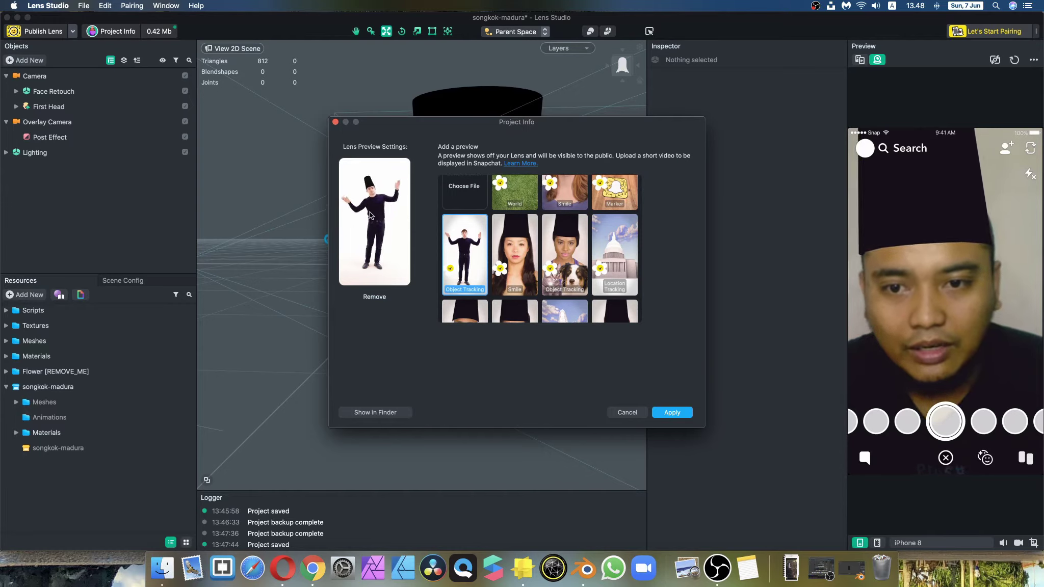
left_click(673, 413)
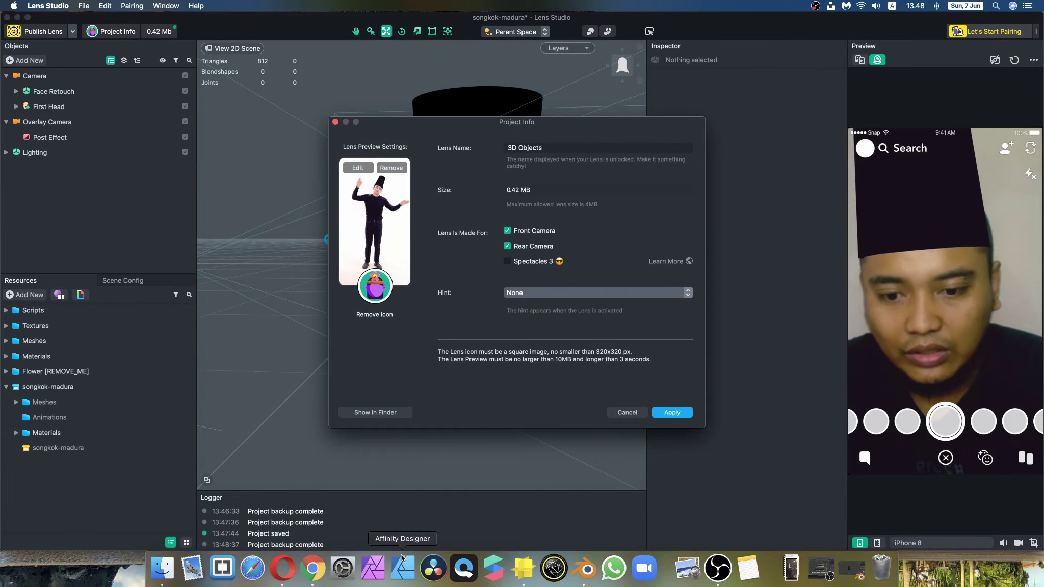
left_click(380, 317)
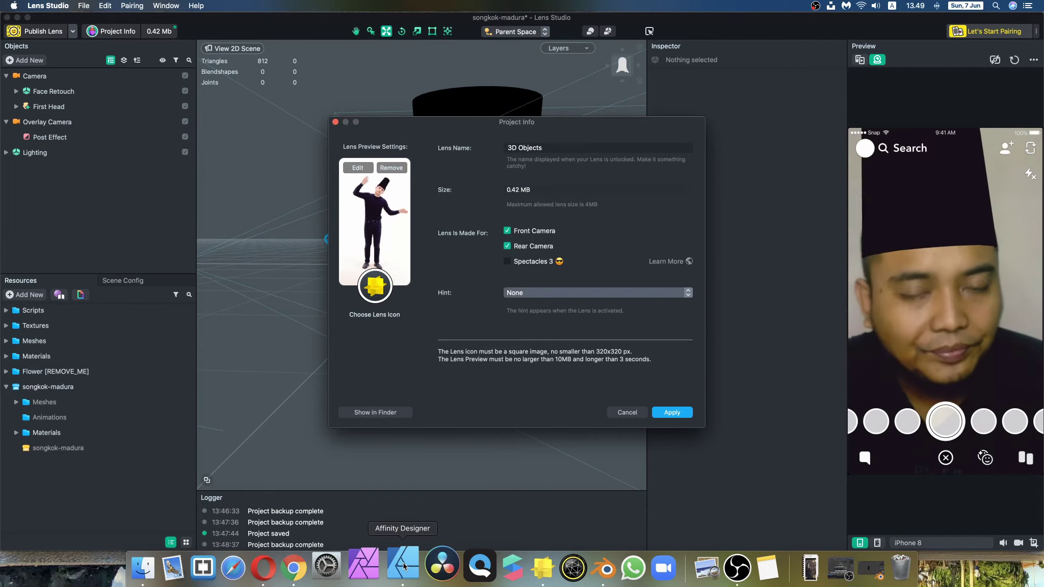
Switch to Affinity Designer, start a new document, and check the Lens Studio icon size in the Chrome search results.
left_click(320, 565)
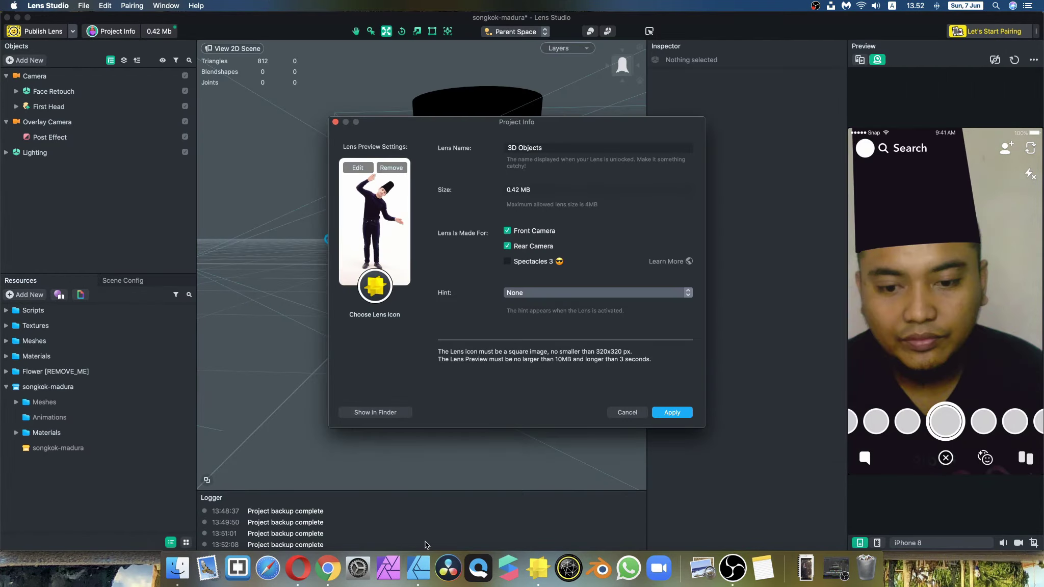
left_click(418, 567)
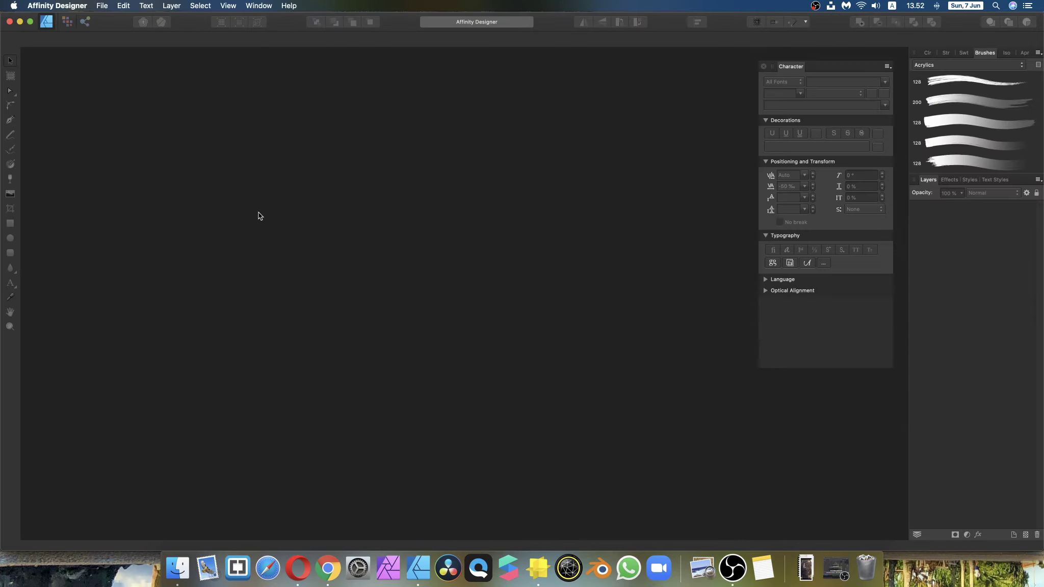
left_click(102, 7)
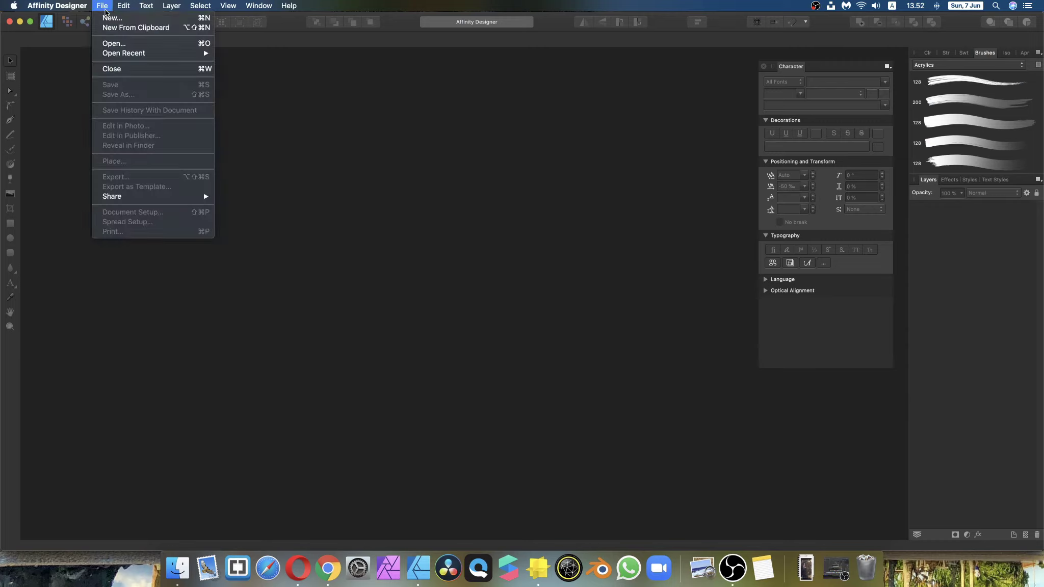
left_click(112, 18)
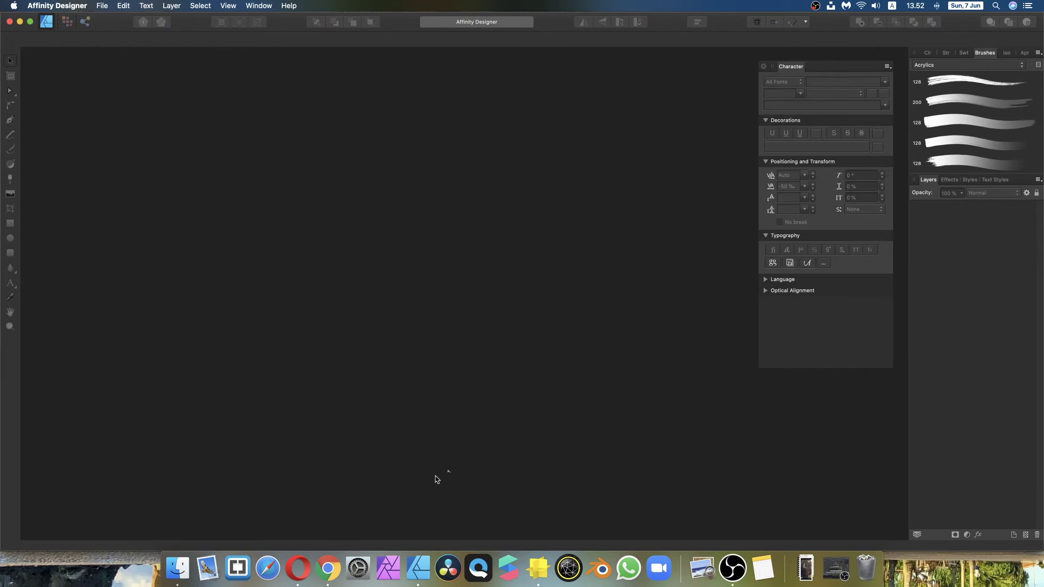
left_click(336, 564)
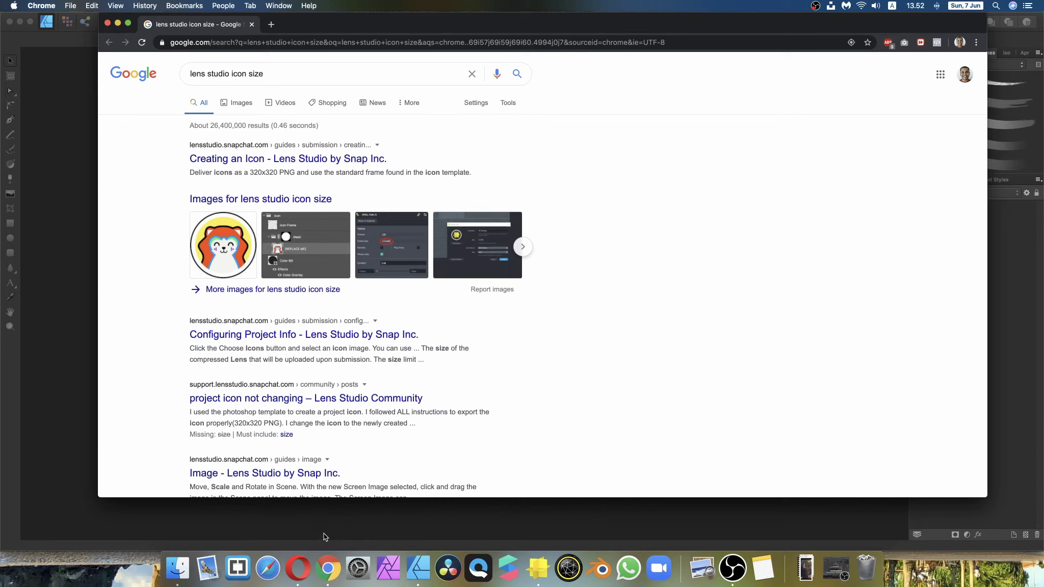
left_click(423, 570)
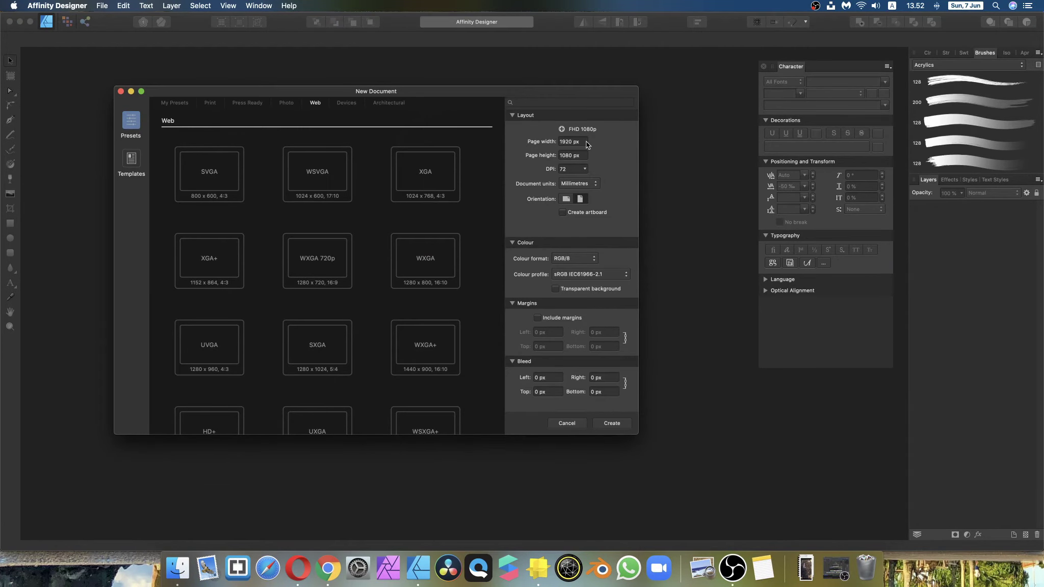
Create the new document with a page size of 350 × 350 px at 100 DPI.
left_click_drag(583, 140, 522, 140)
type("350")
key("Tab")
type("350")
key("Tab")
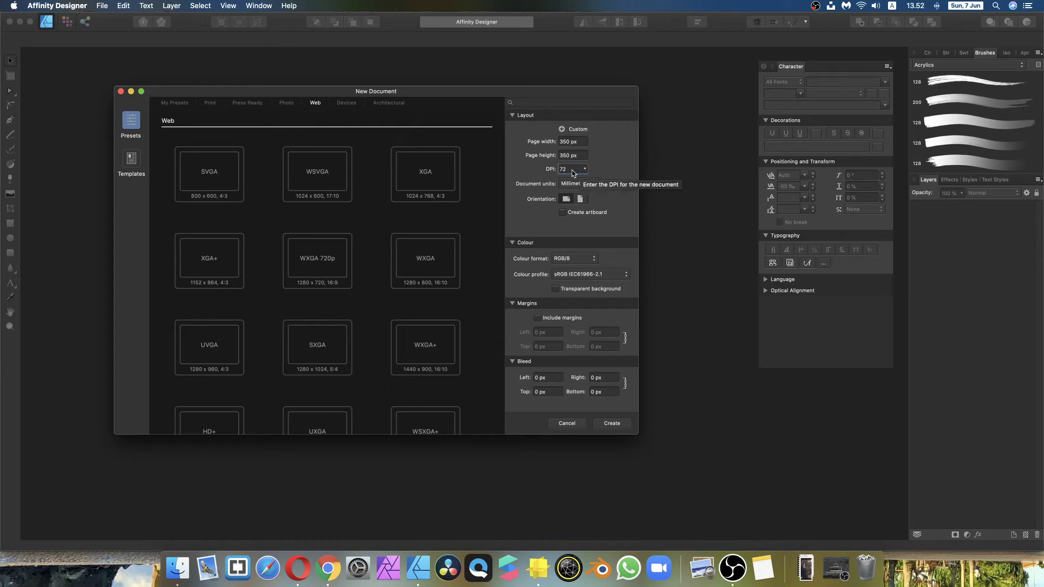
type("100")
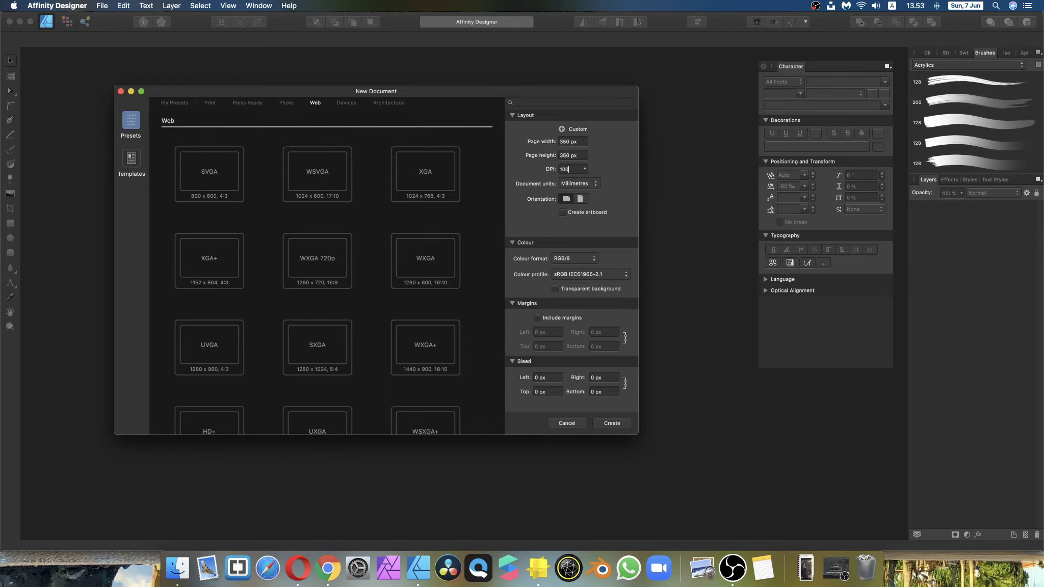
left_click(614, 424)
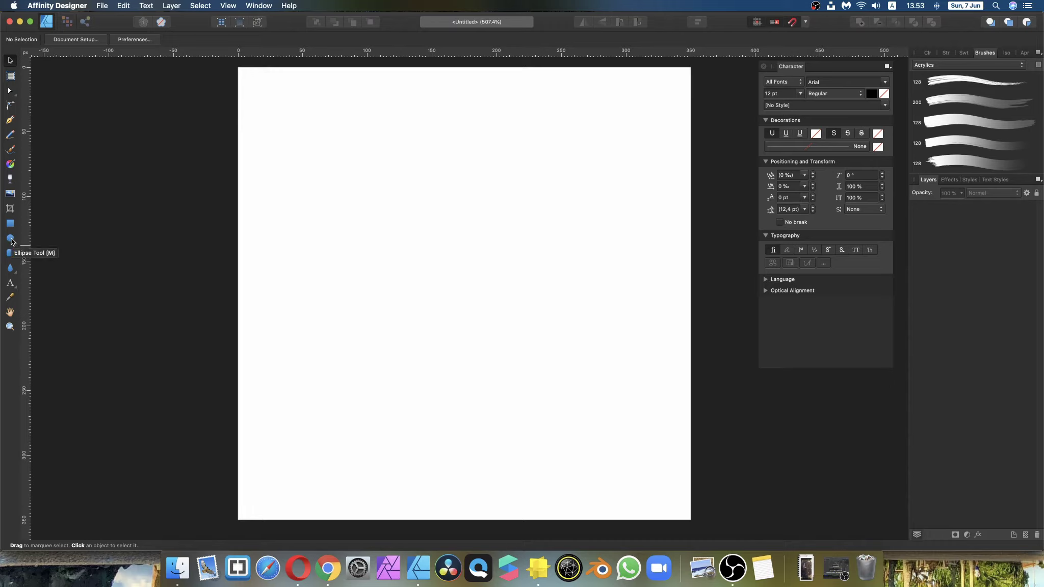
Switch to Lens Studio to examine the songkok's shape in the preview, and return to Affinity Designer.
key("super+Tab")
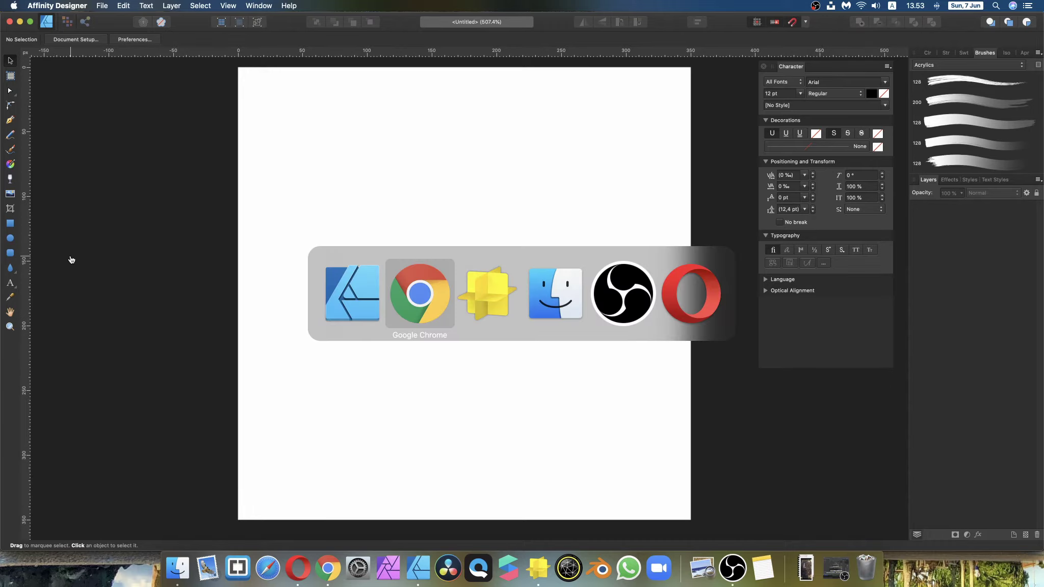
key("super+Tab")
key("super+Tab")
key("super+Tab")
key("super+Tab")
key("super+Tab")
key("super+Tab")
key("super+Tab")
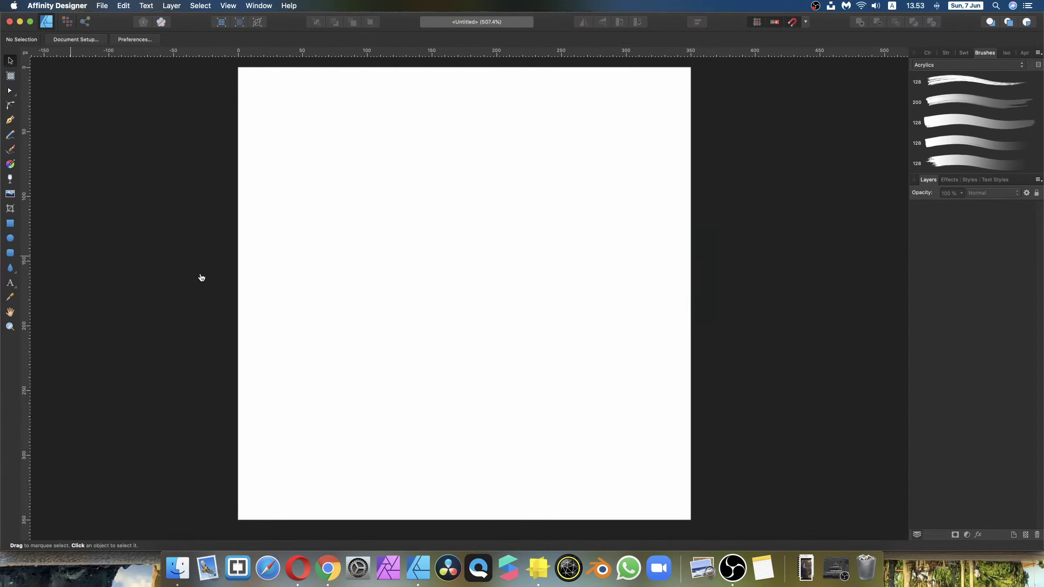
key("super+Tab")
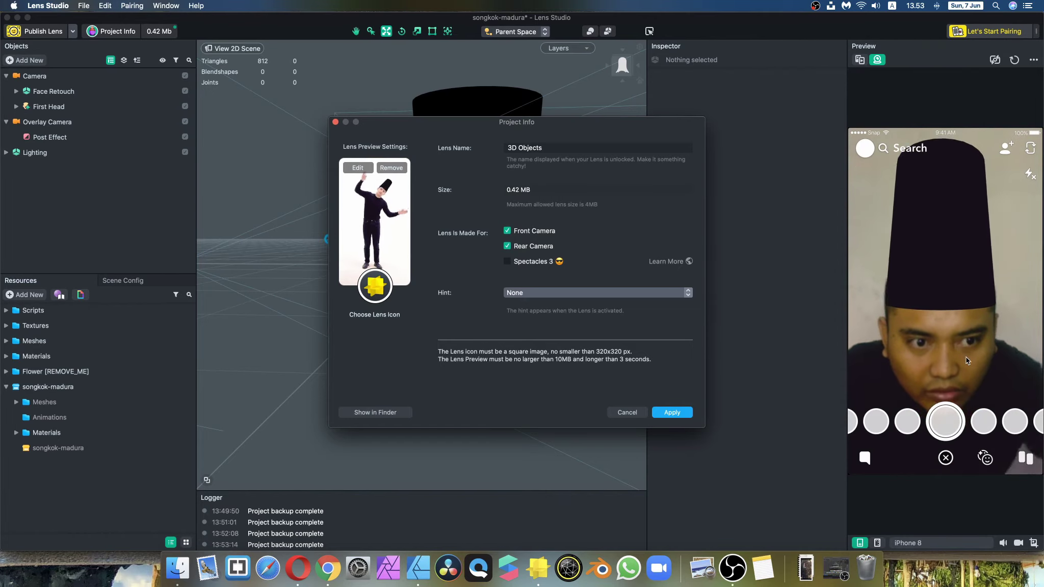
key("super+Tab")
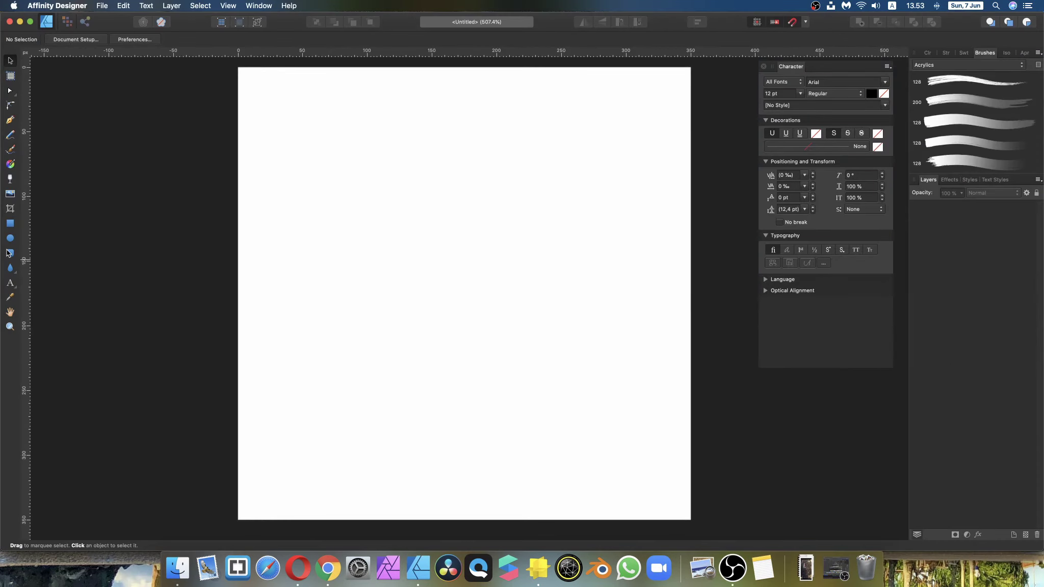
Draw a rounded rectangle about 153 × 180 px near the page's centre and set its corner radius to 0%.
left_click(10, 254)
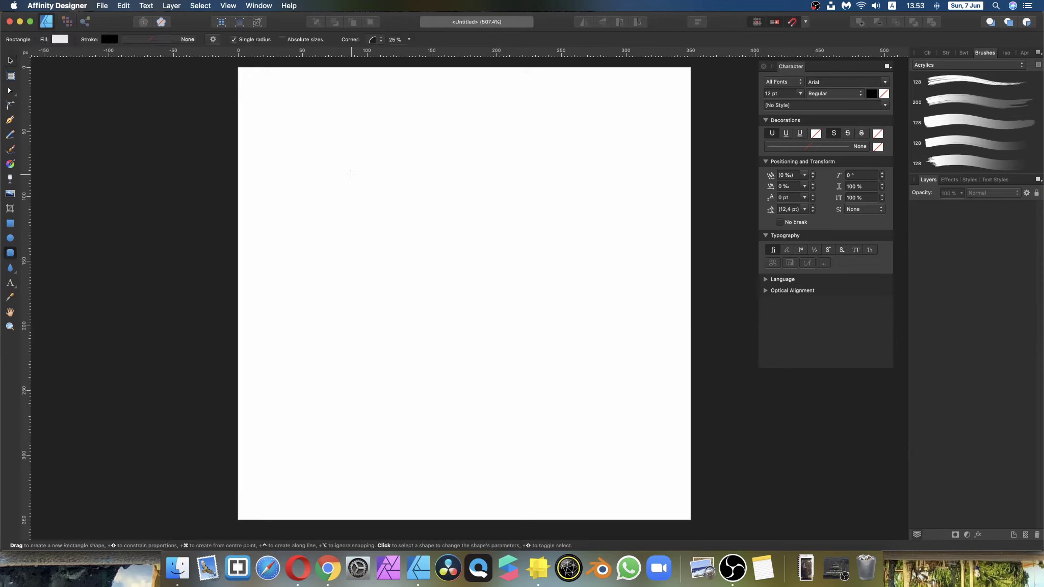
left_click_drag(369, 169, 567, 401)
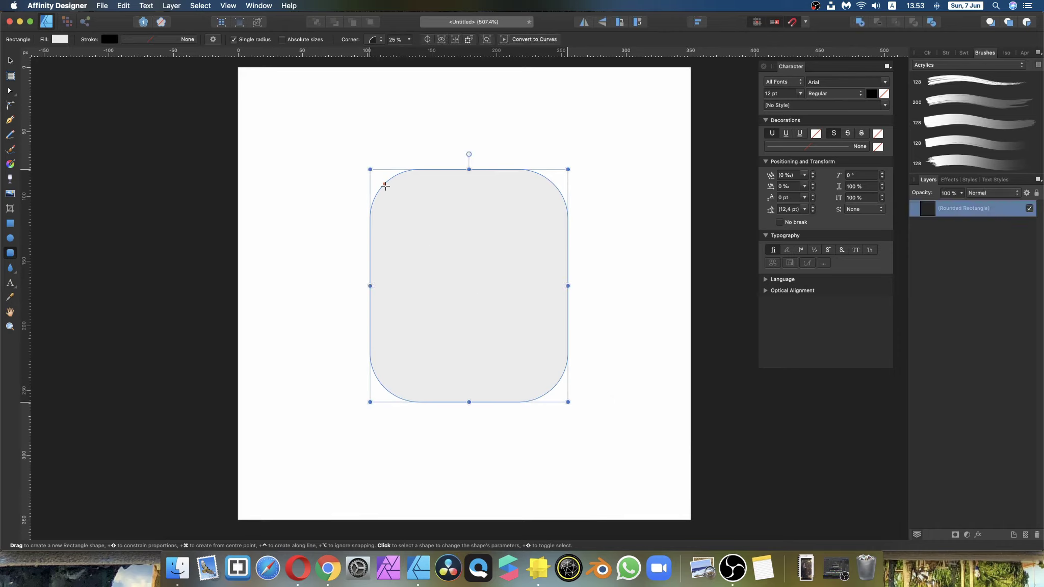
left_click_drag(371, 171, 368, 169)
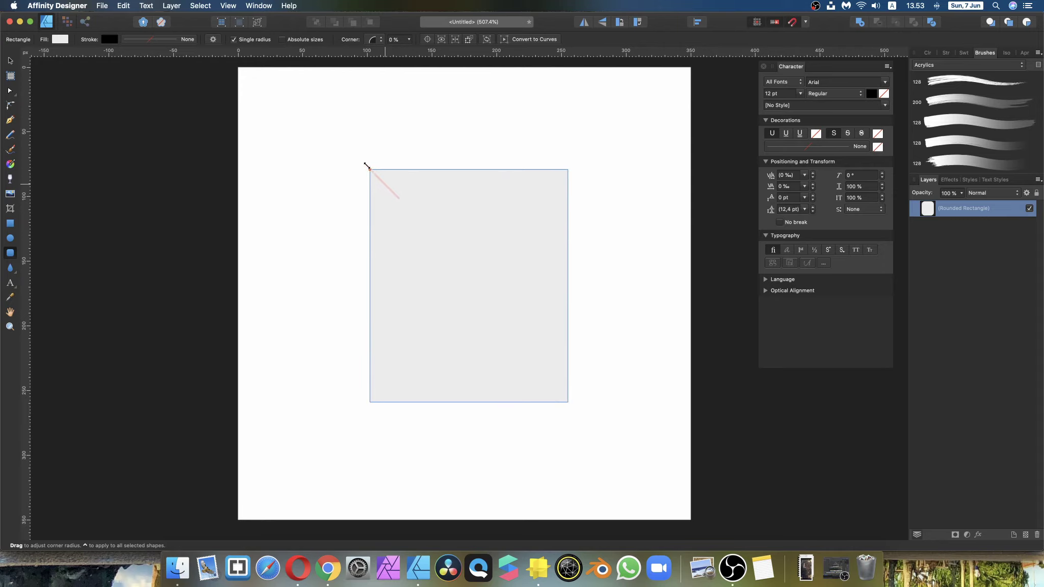
Convert the grey rectangle to curves and deselect it.
right_click(460, 249)
left_click(528, 417)
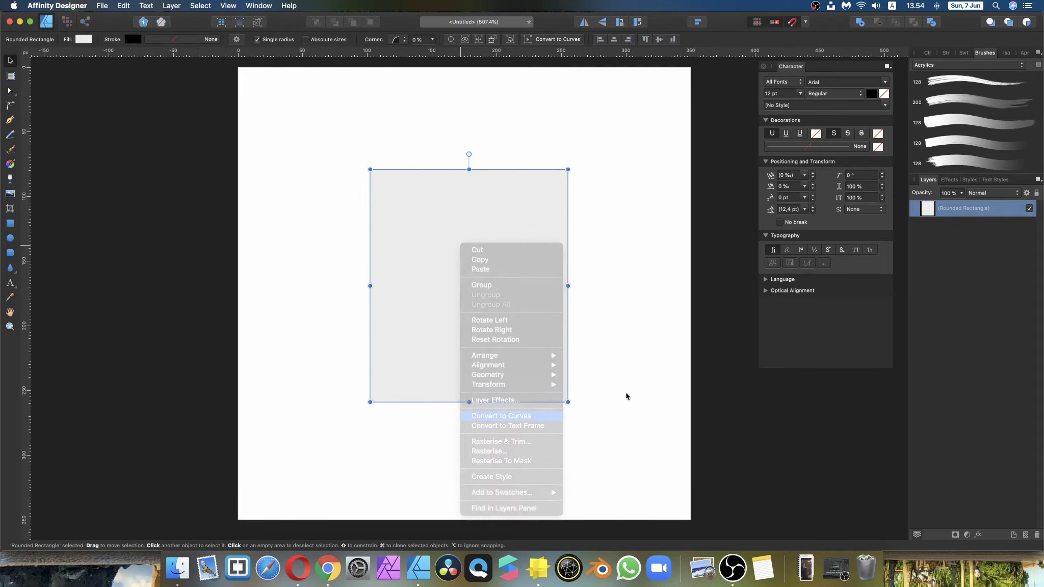
left_click(606, 381)
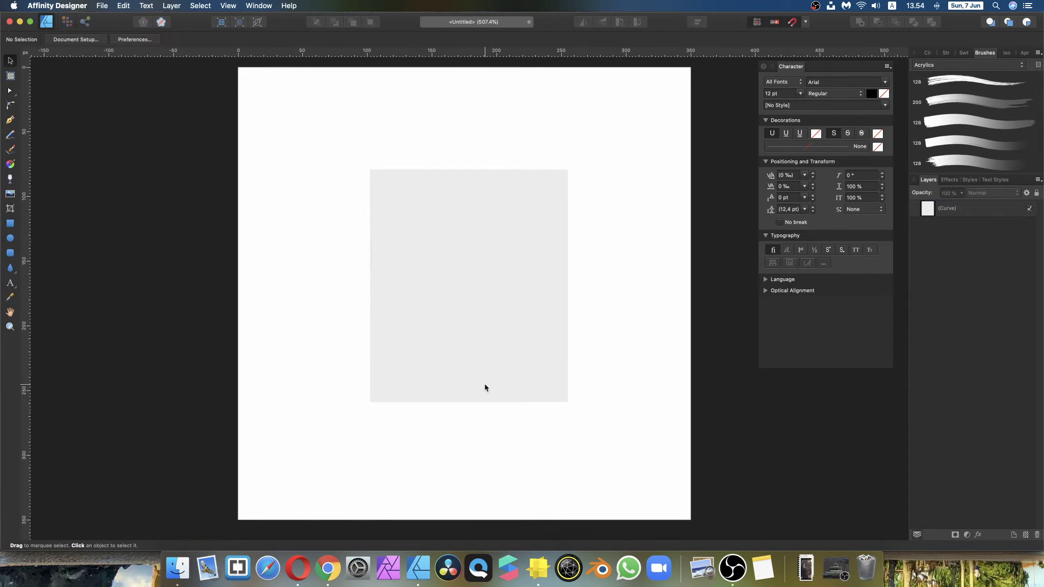